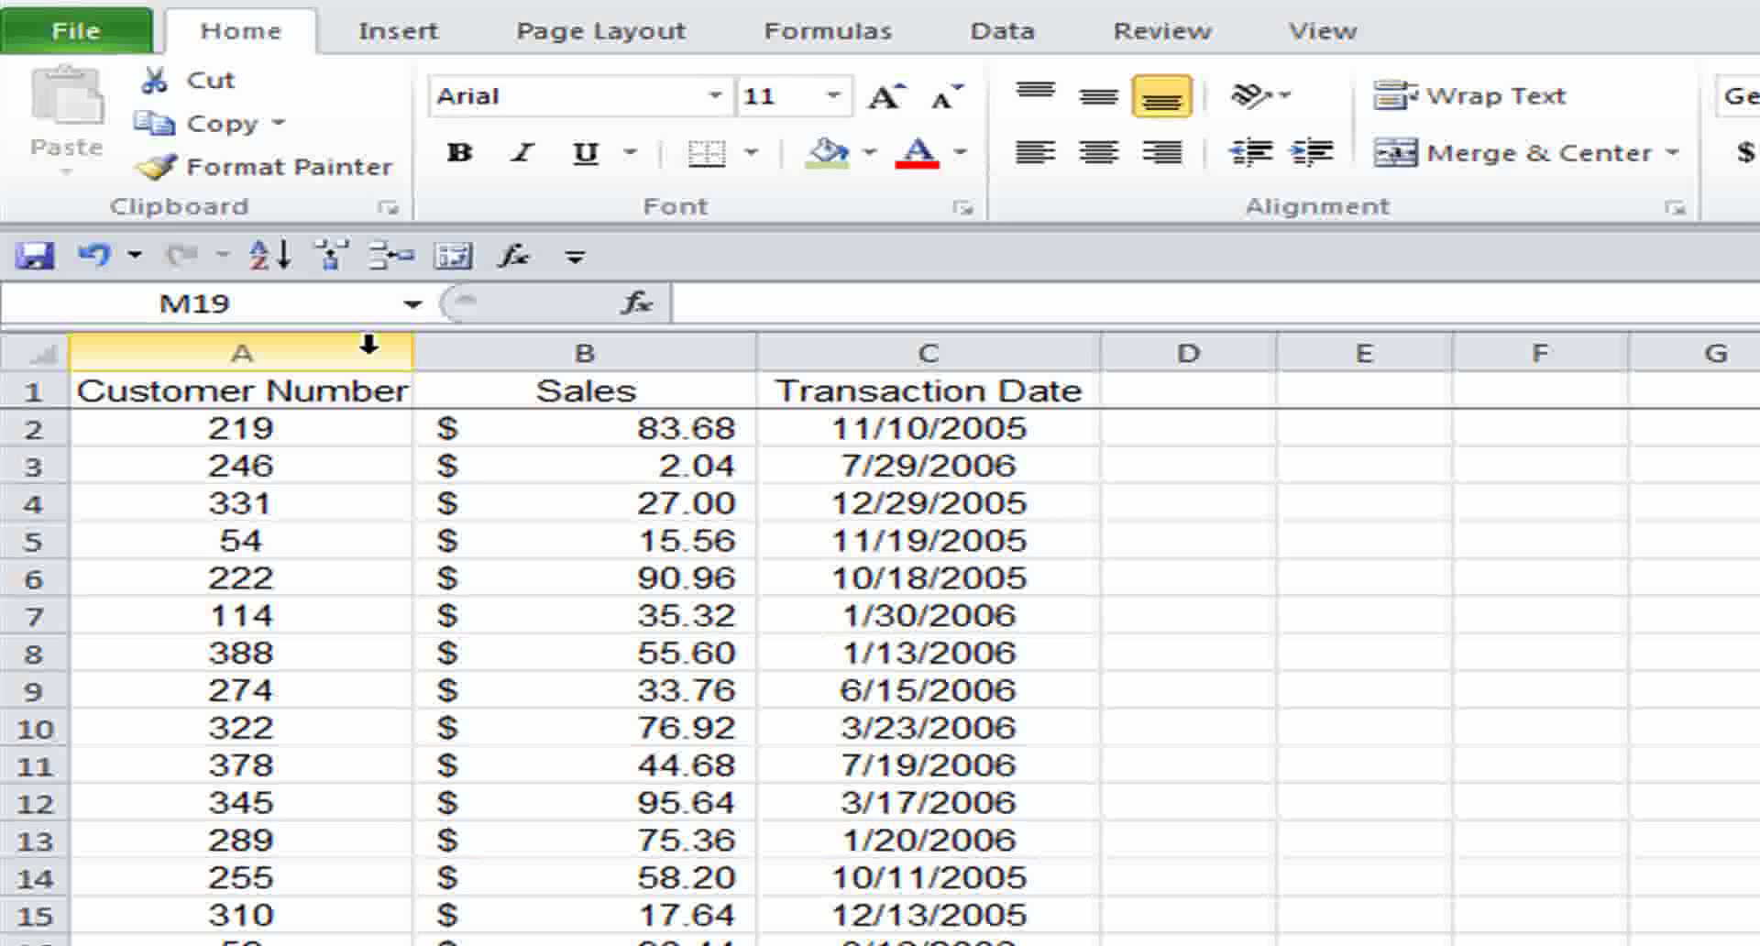
pyautogui.click(128, 252)
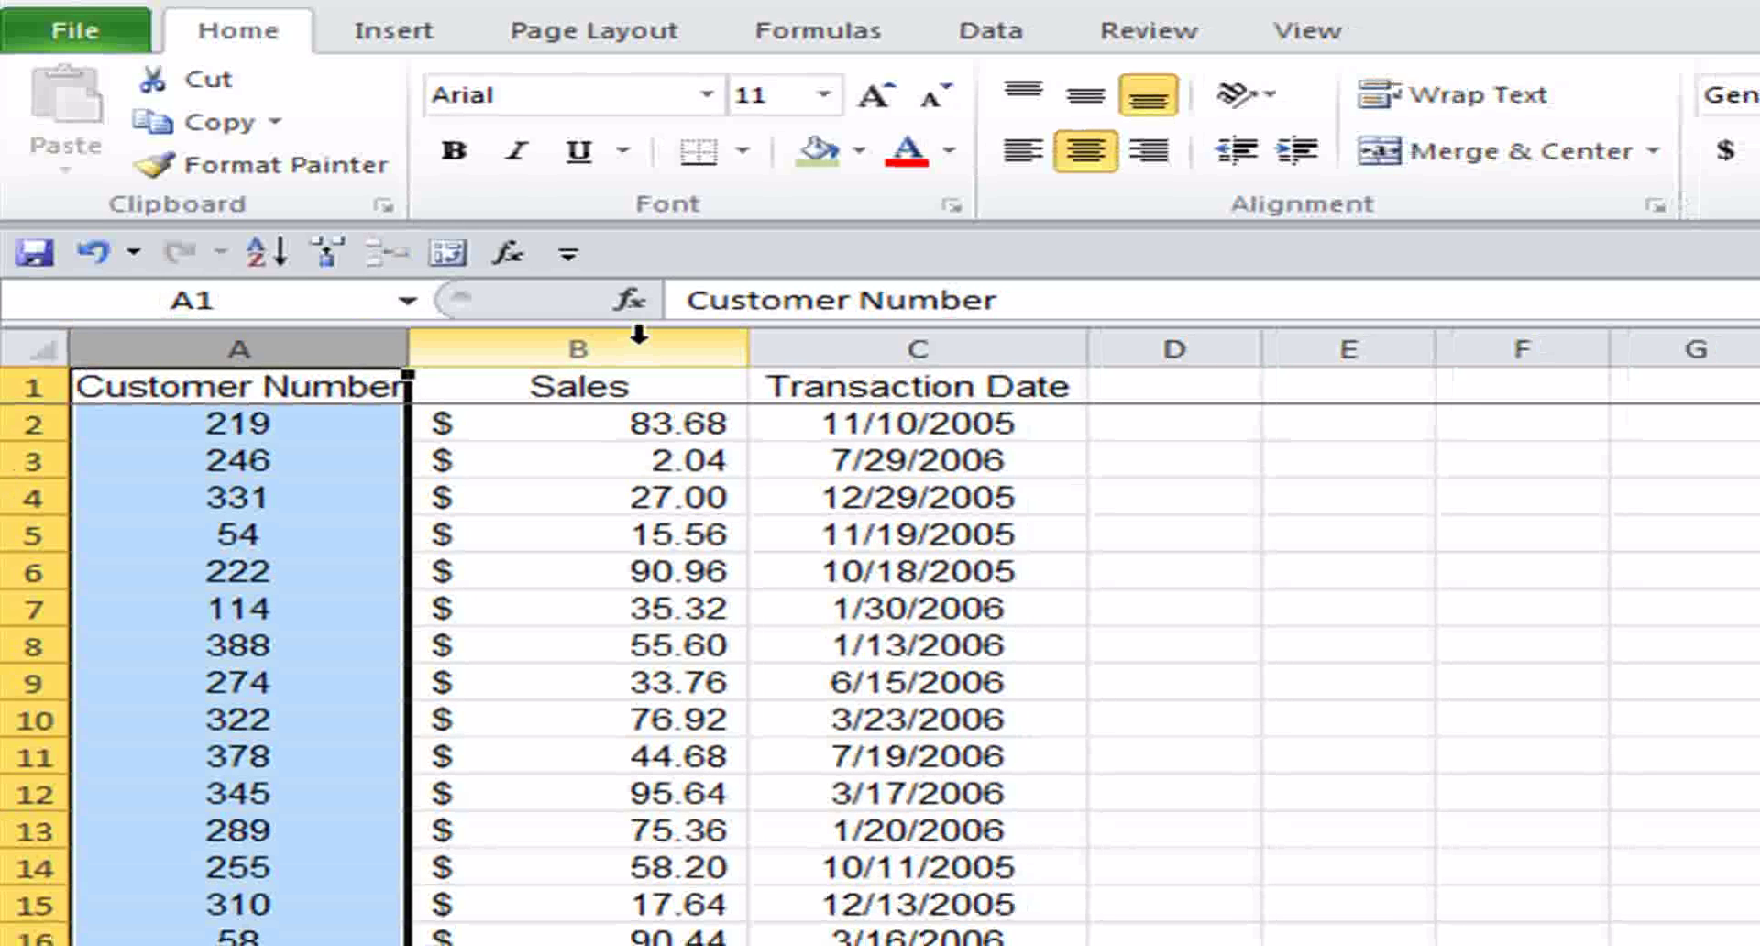
pyautogui.click(638, 335)
pyautogui.click(917, 348)
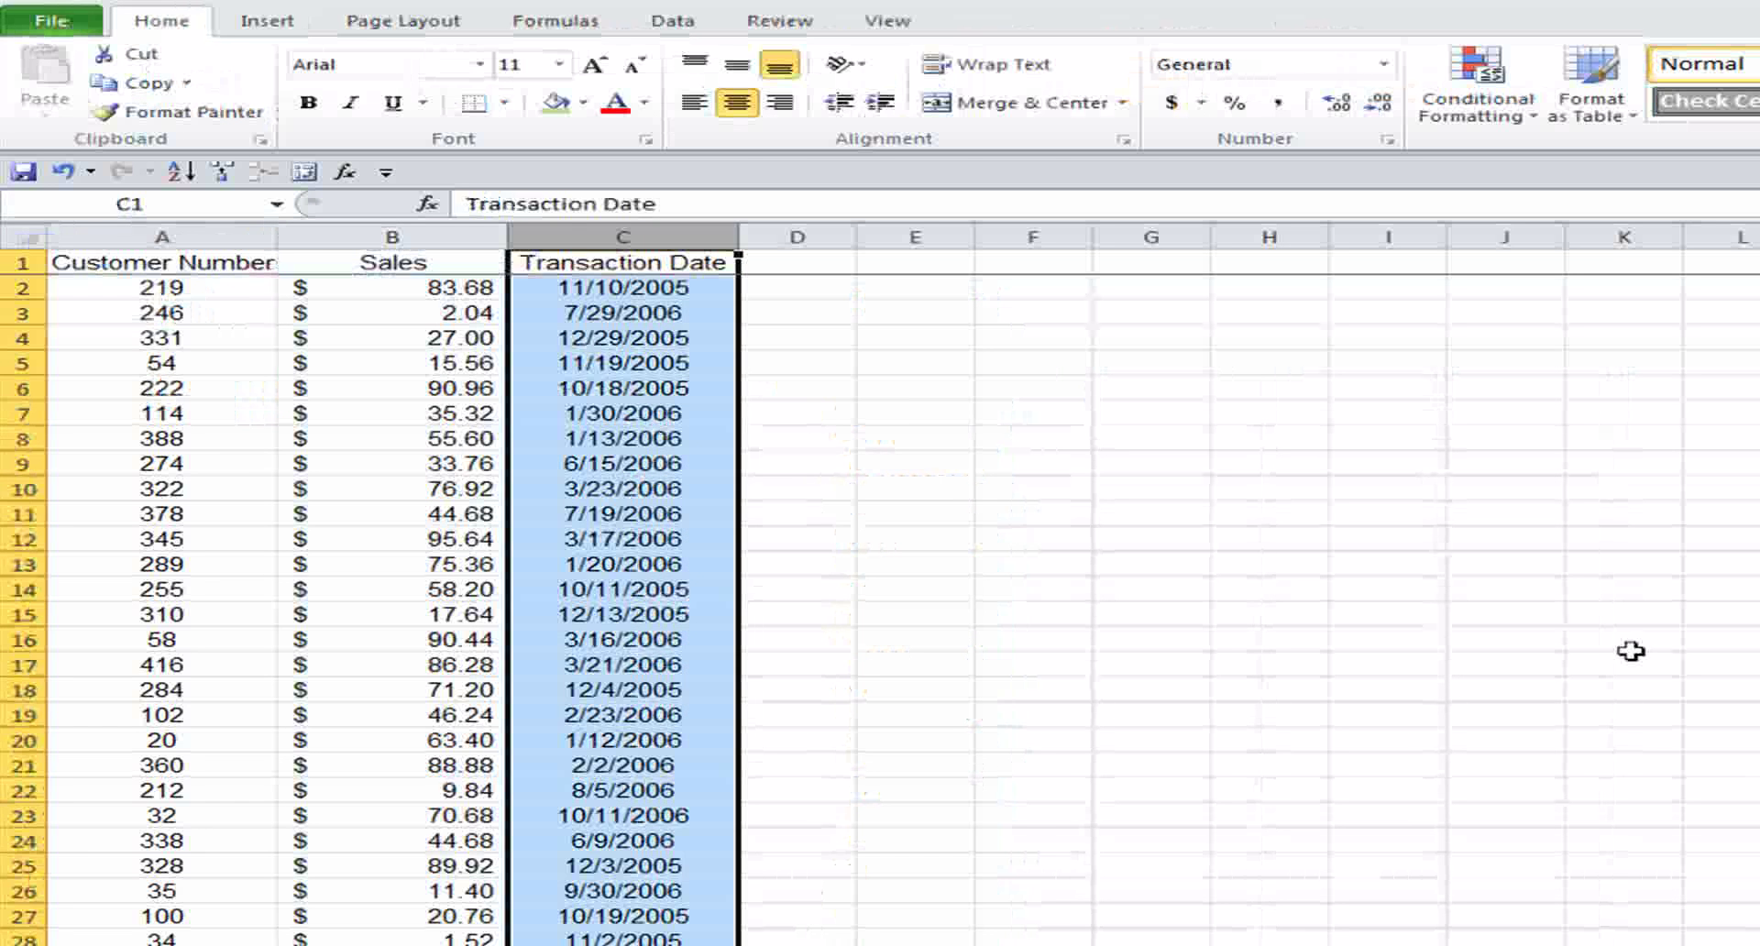
pyautogui.click(1759, 906)
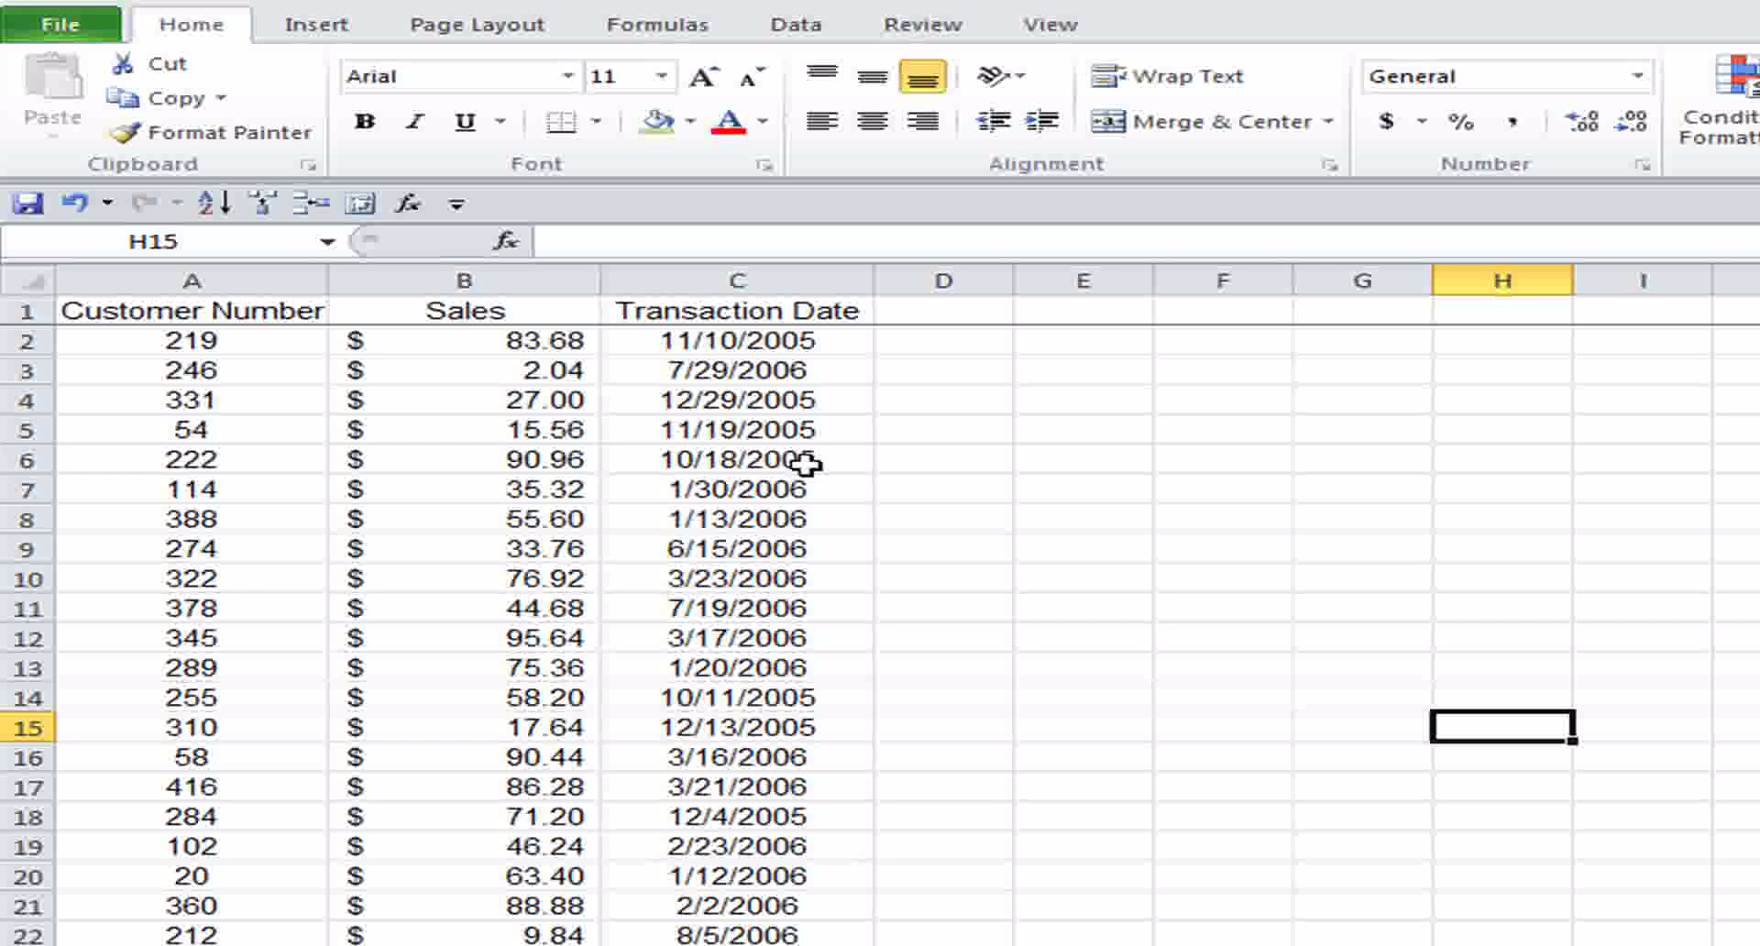
# Sort columns A to C by Sales from smallest to largest, treating the first row as headers.
pyautogui.moveTo(293, 283); pyautogui.dragTo(678, 280)
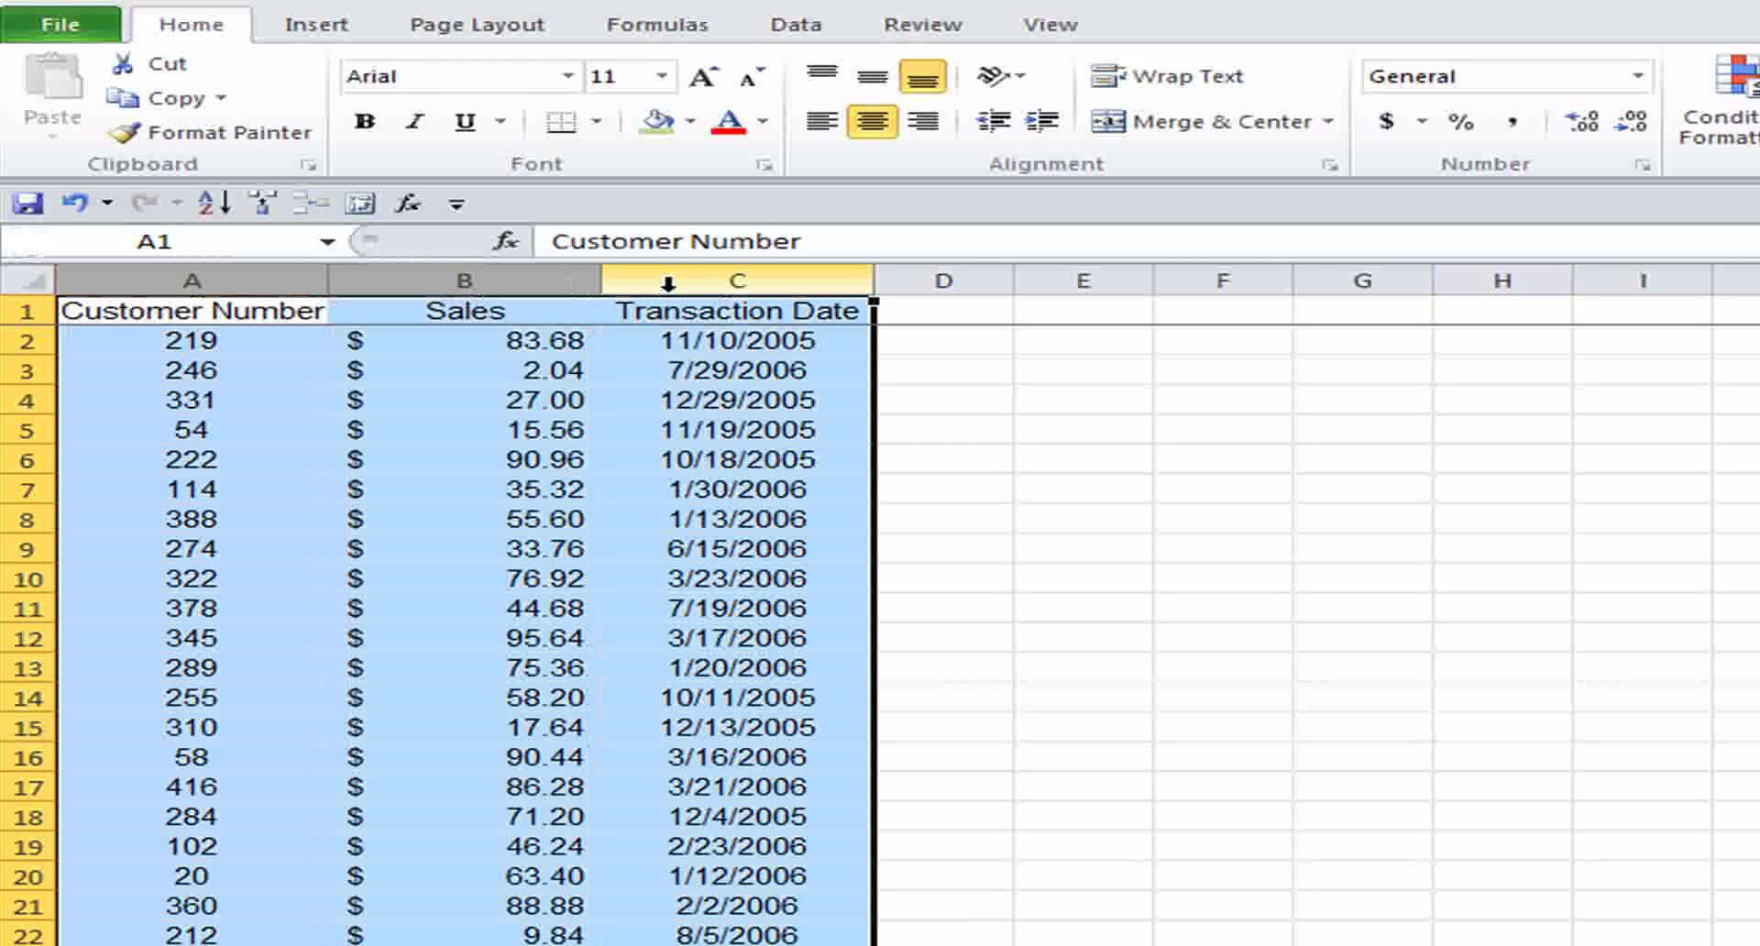
pyautogui.click(795, 24)
pyautogui.click(1020, 95)
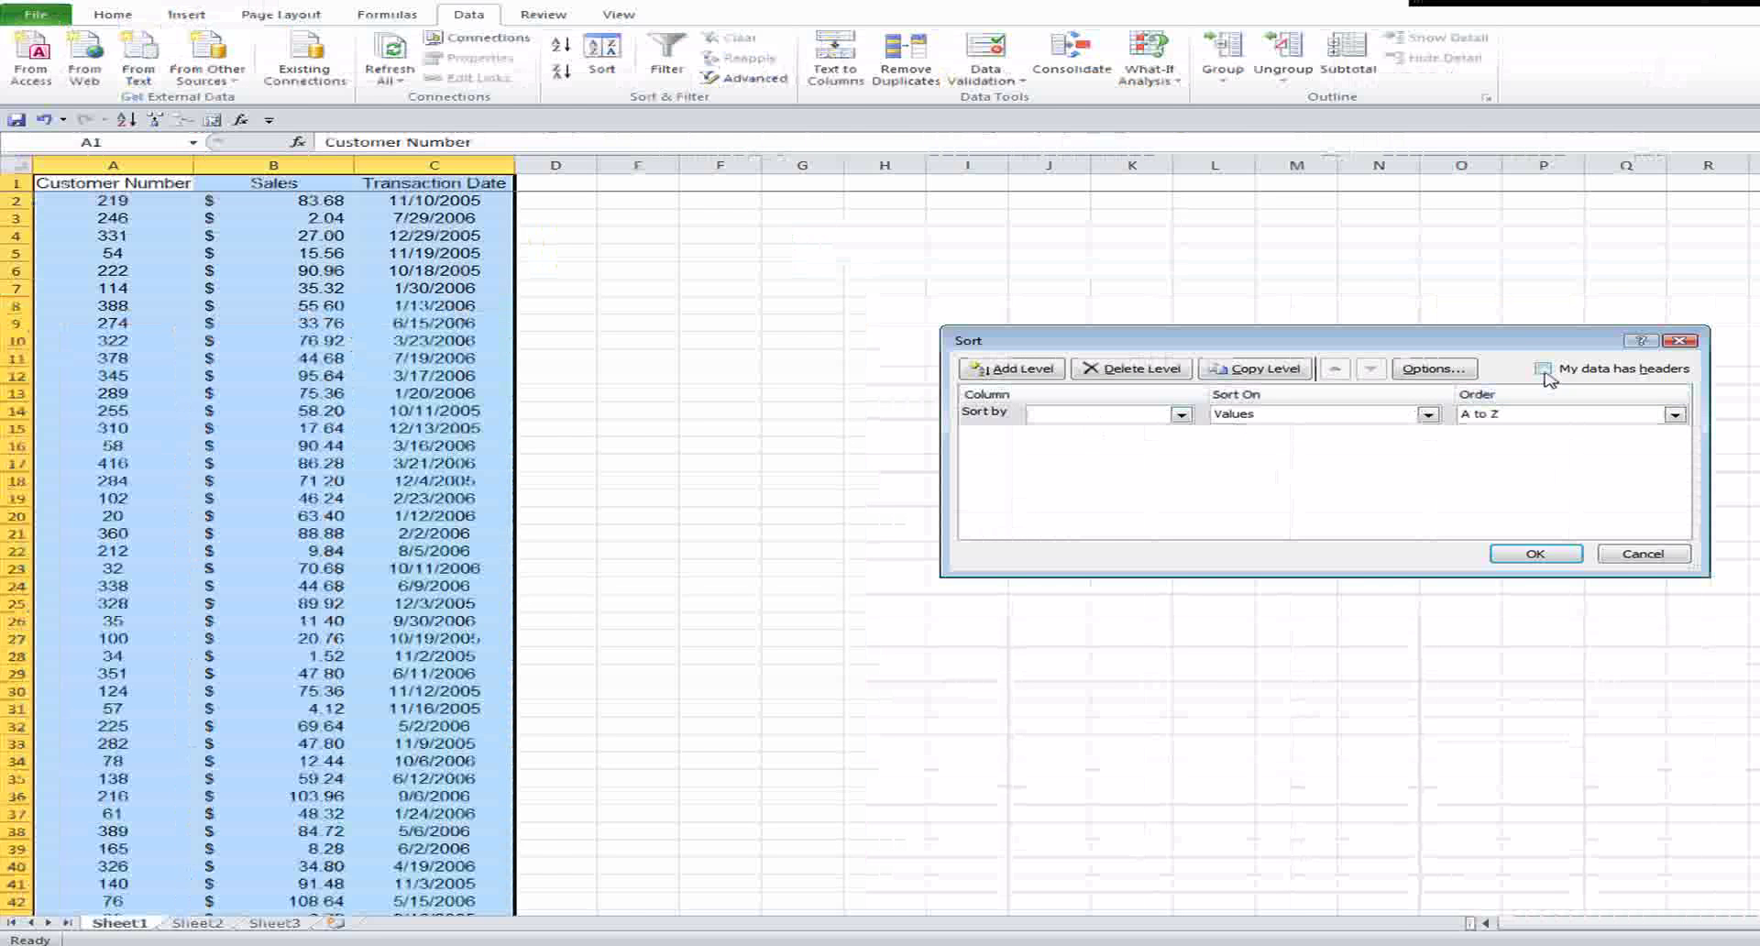
pyautogui.click(1544, 368)
pyautogui.click(1100, 414)
pyautogui.click(1083, 444)
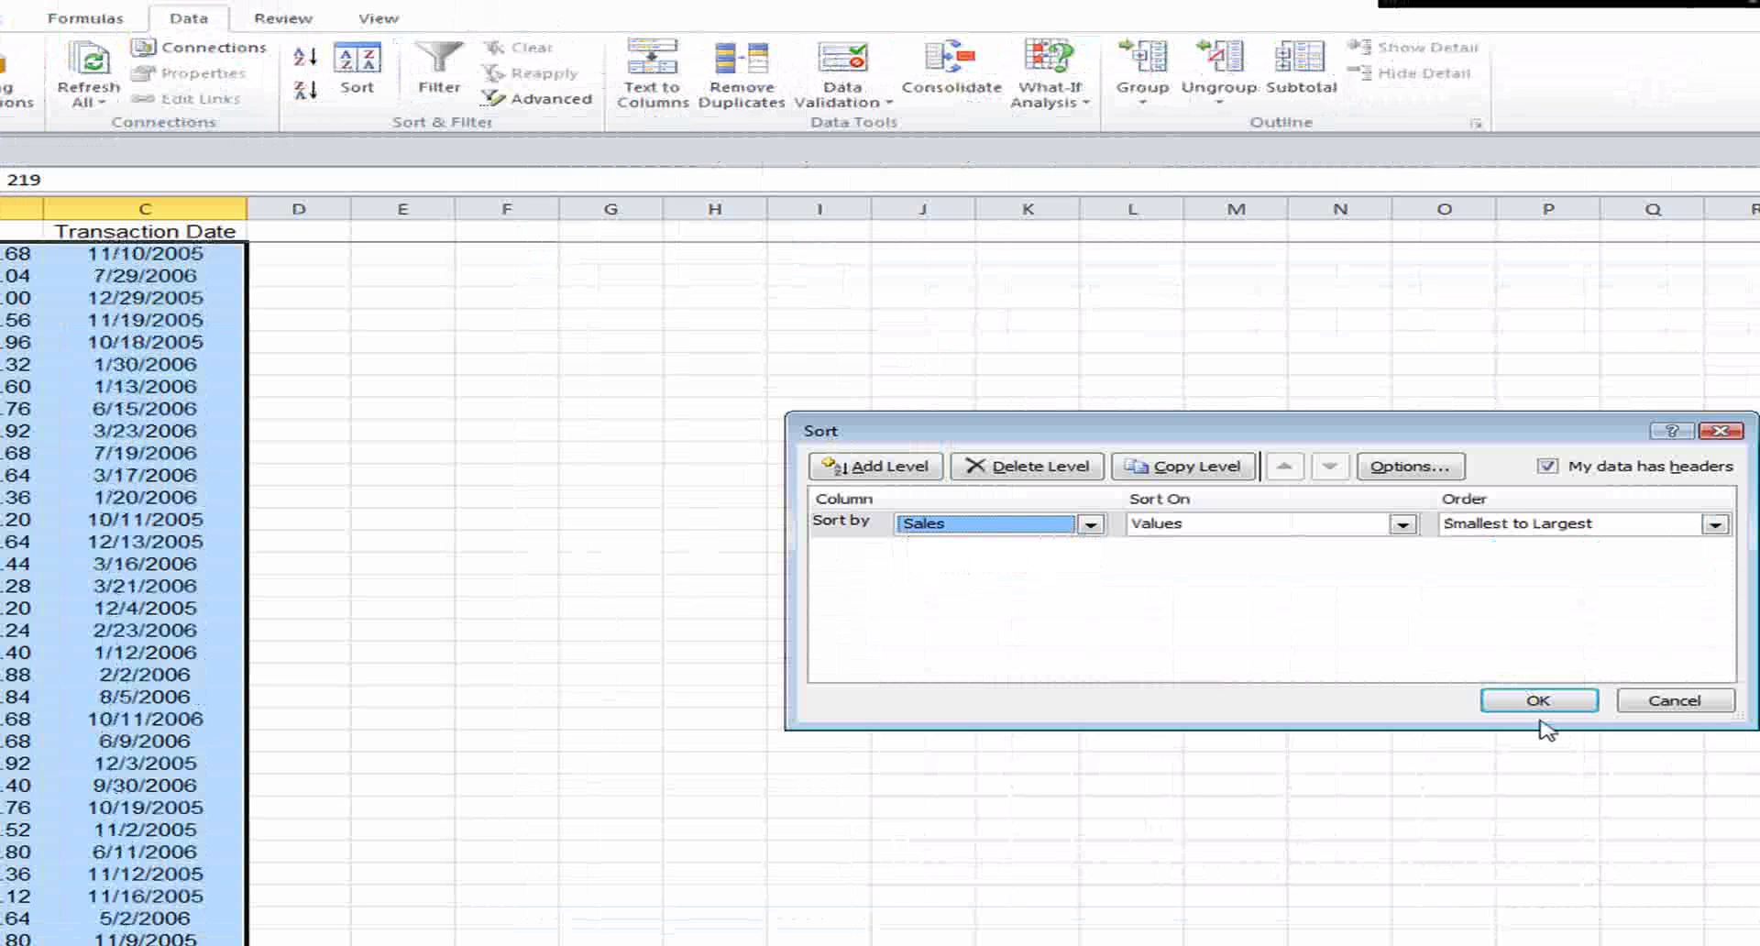
pyautogui.click(1555, 704)
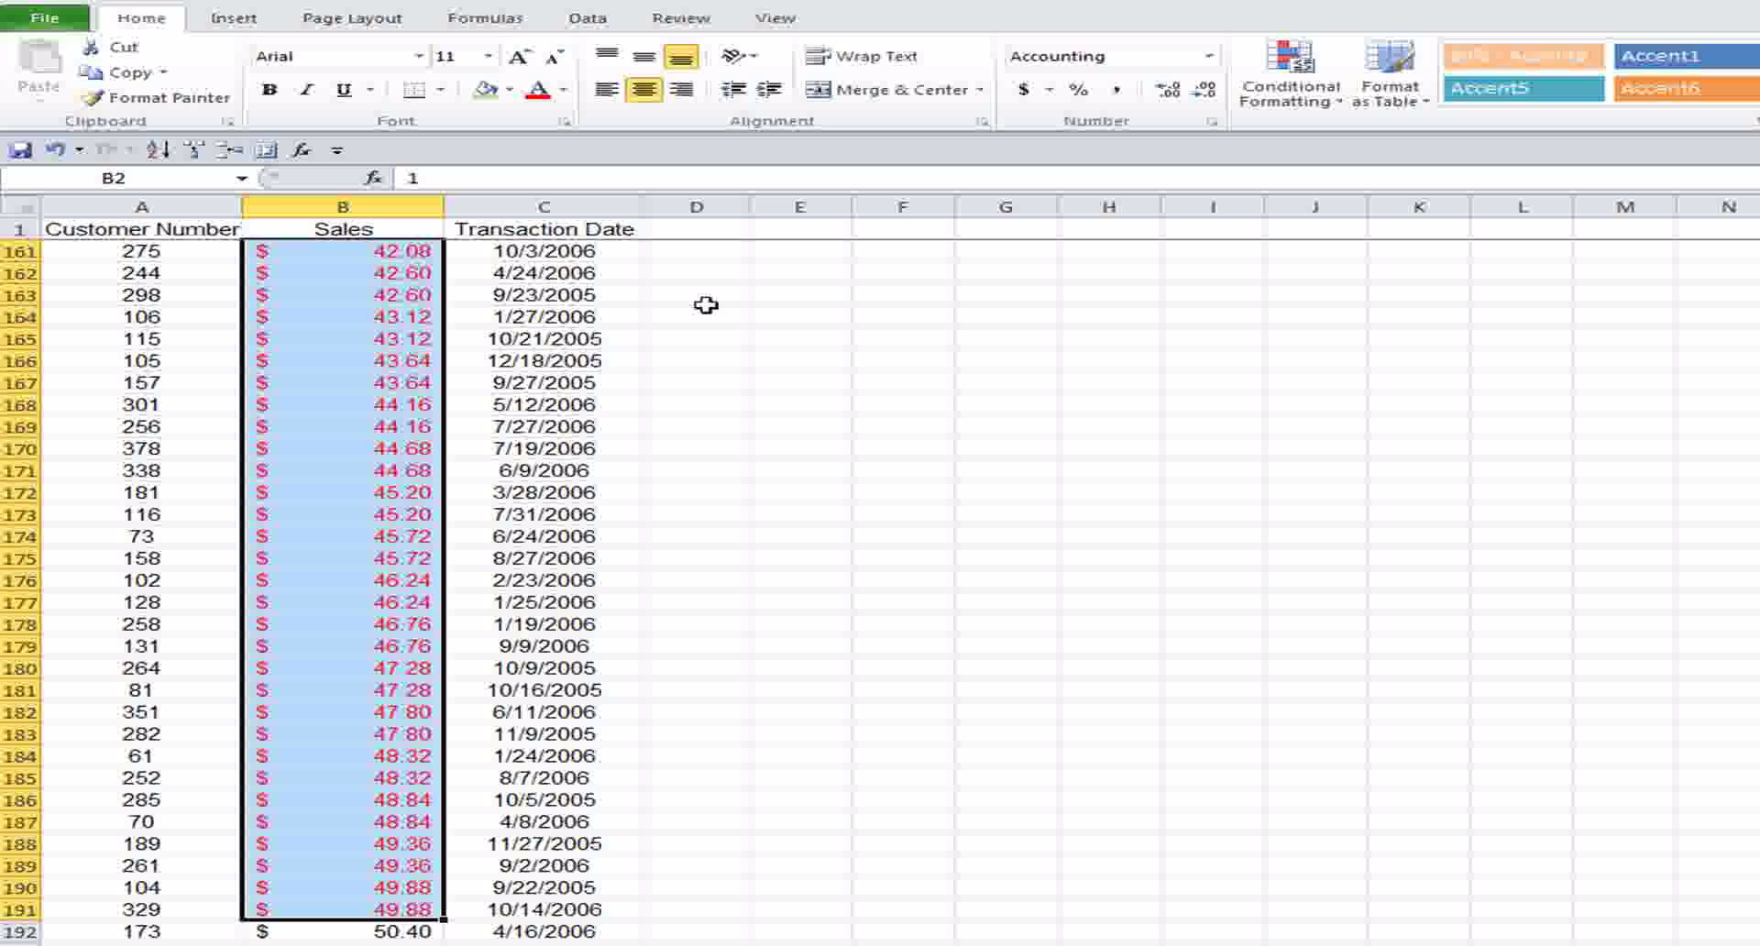
# Undo the red text on the Sales values below $50 and fill those cells with the standard light green.
pyautogui.click(462, 327)
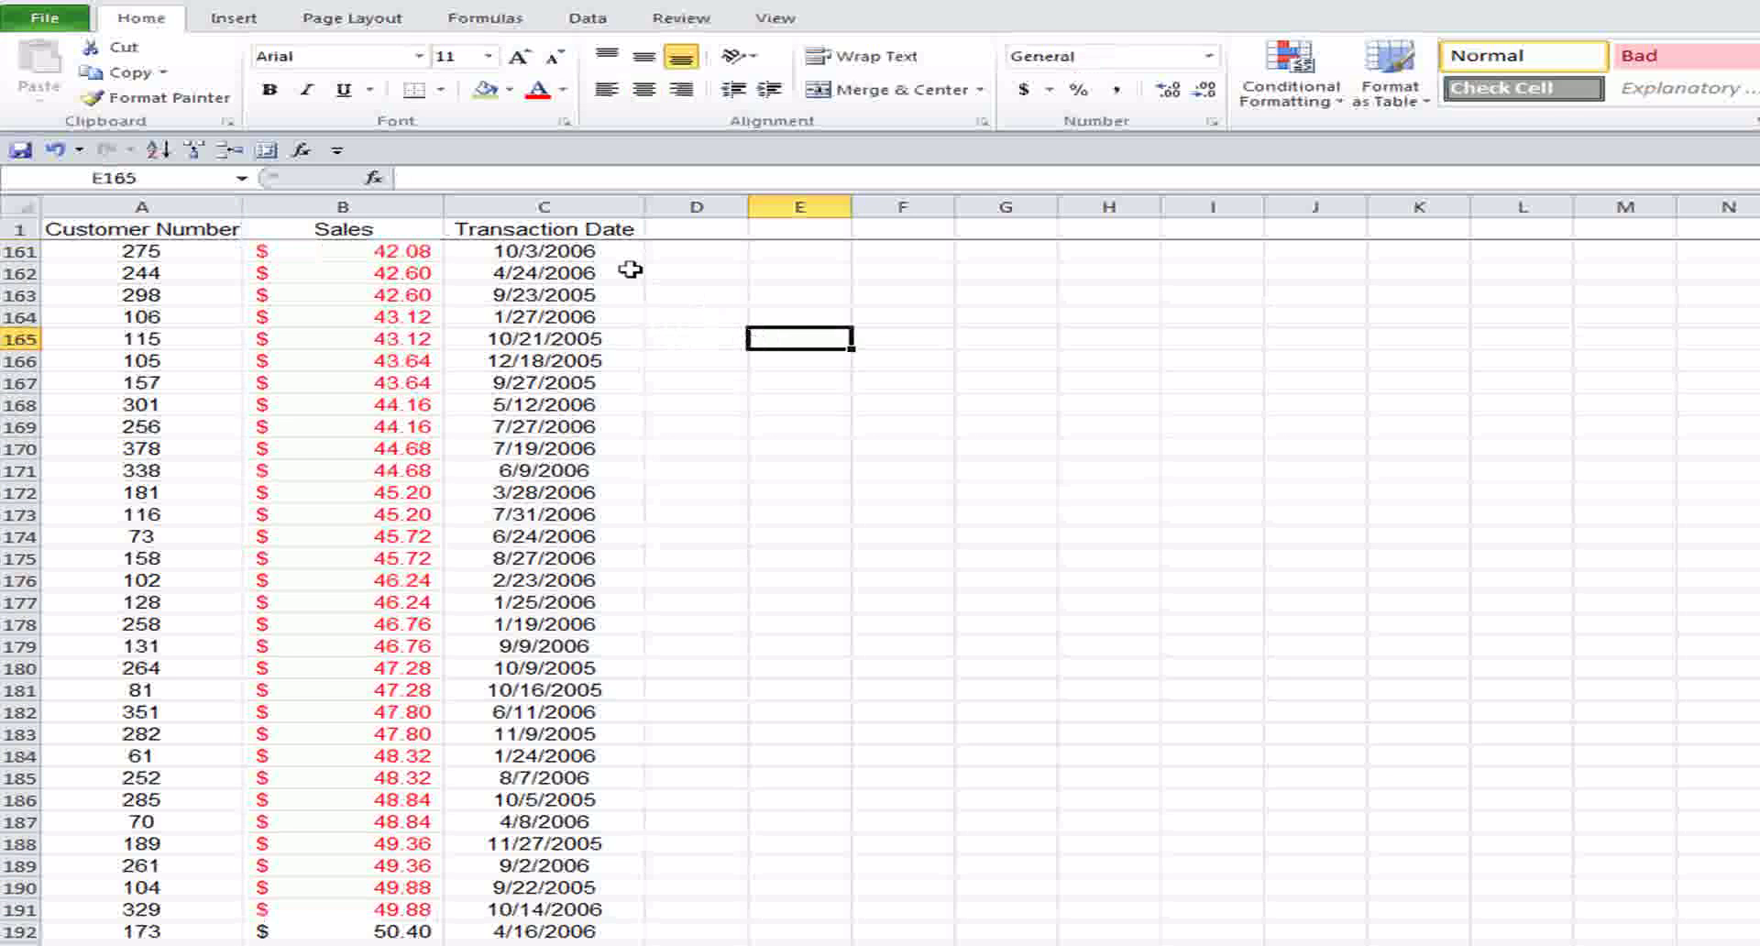
pyautogui.hotkey('ctrl', 'z')
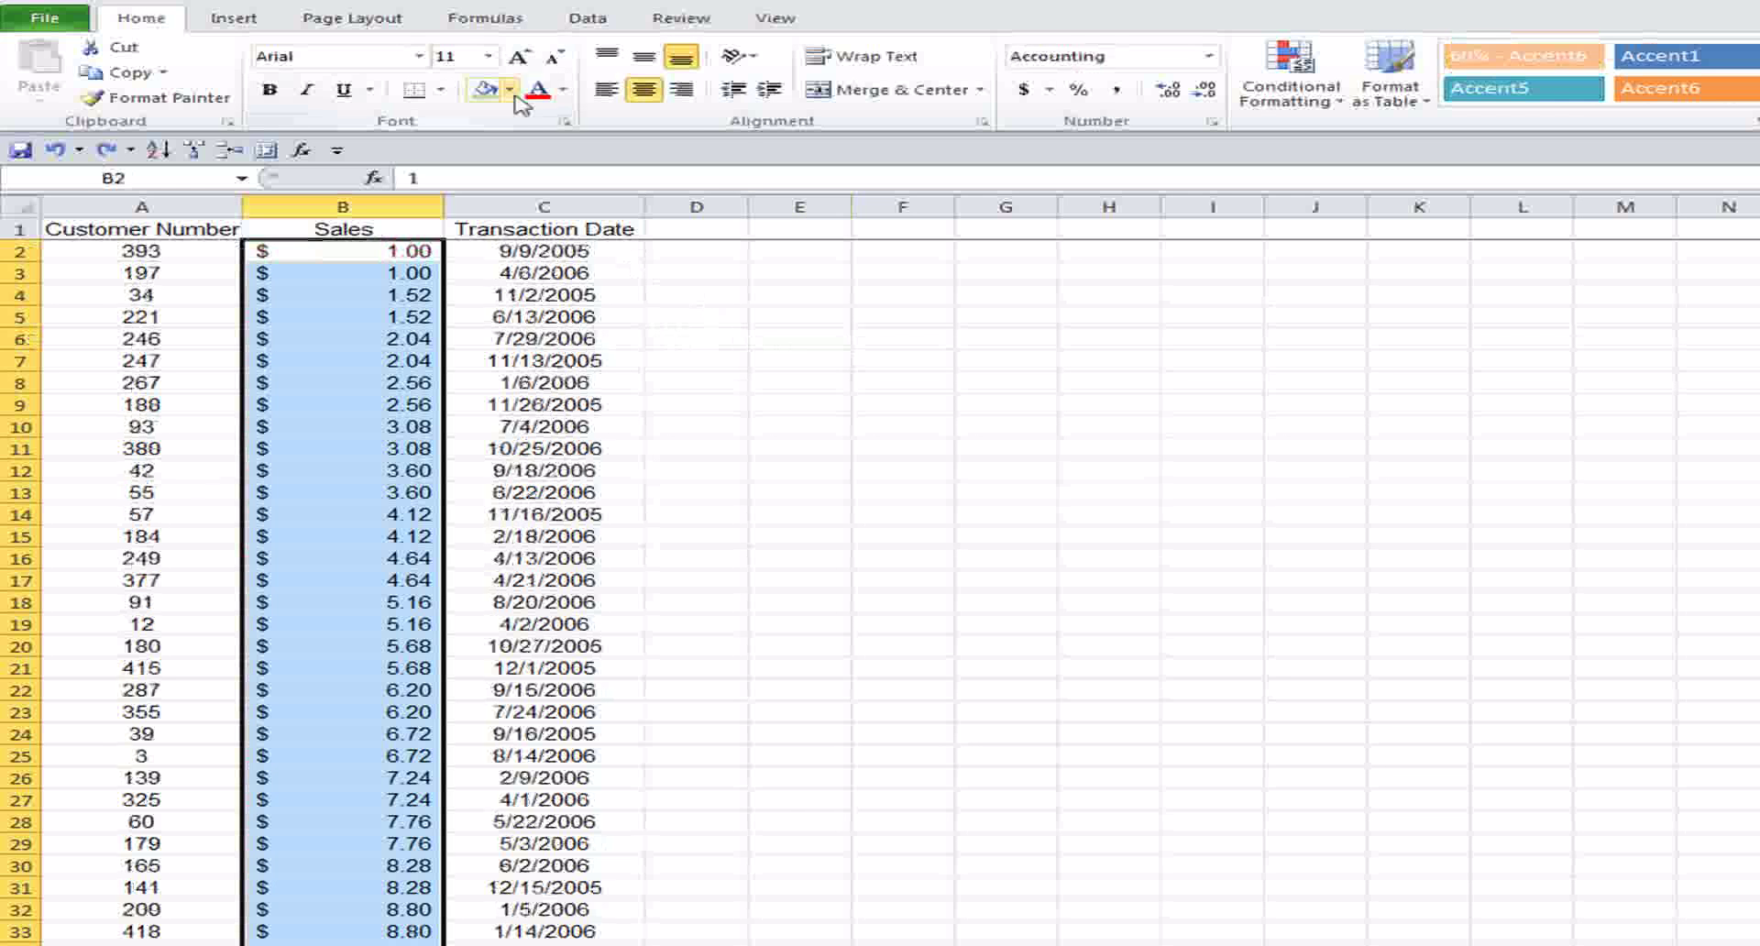
pyautogui.click(509, 89)
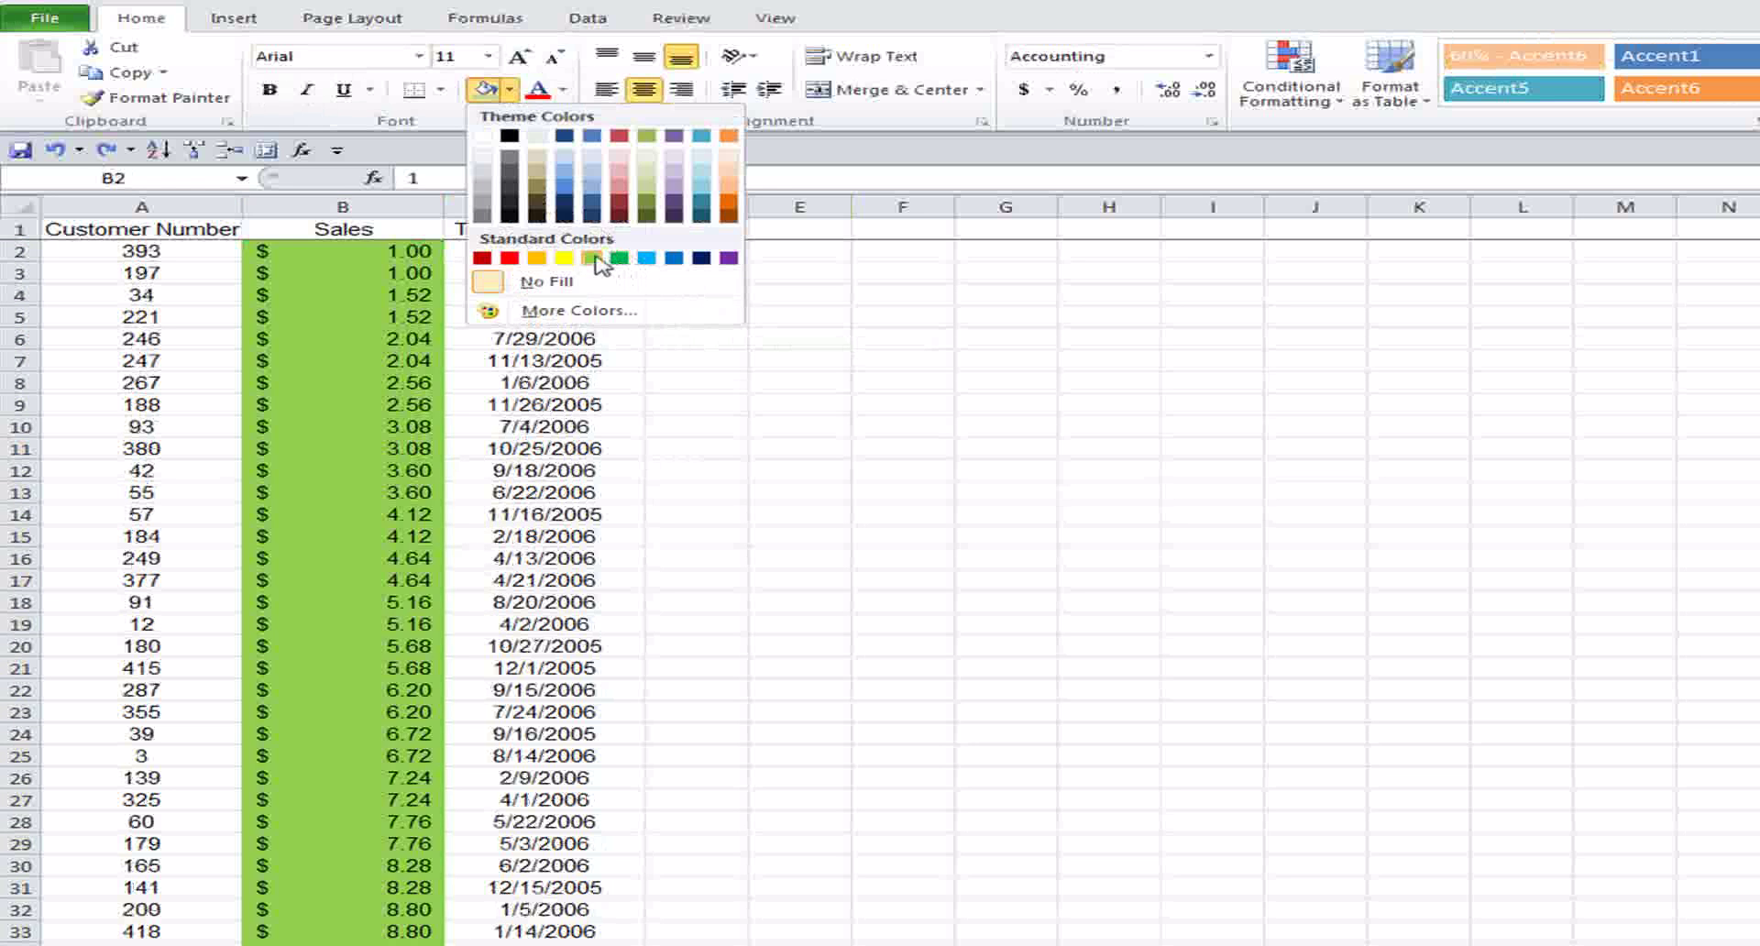
pyautogui.click(591, 258)
pyautogui.click(1063, 495)
pyautogui.scroll(-20, 1063, 495)
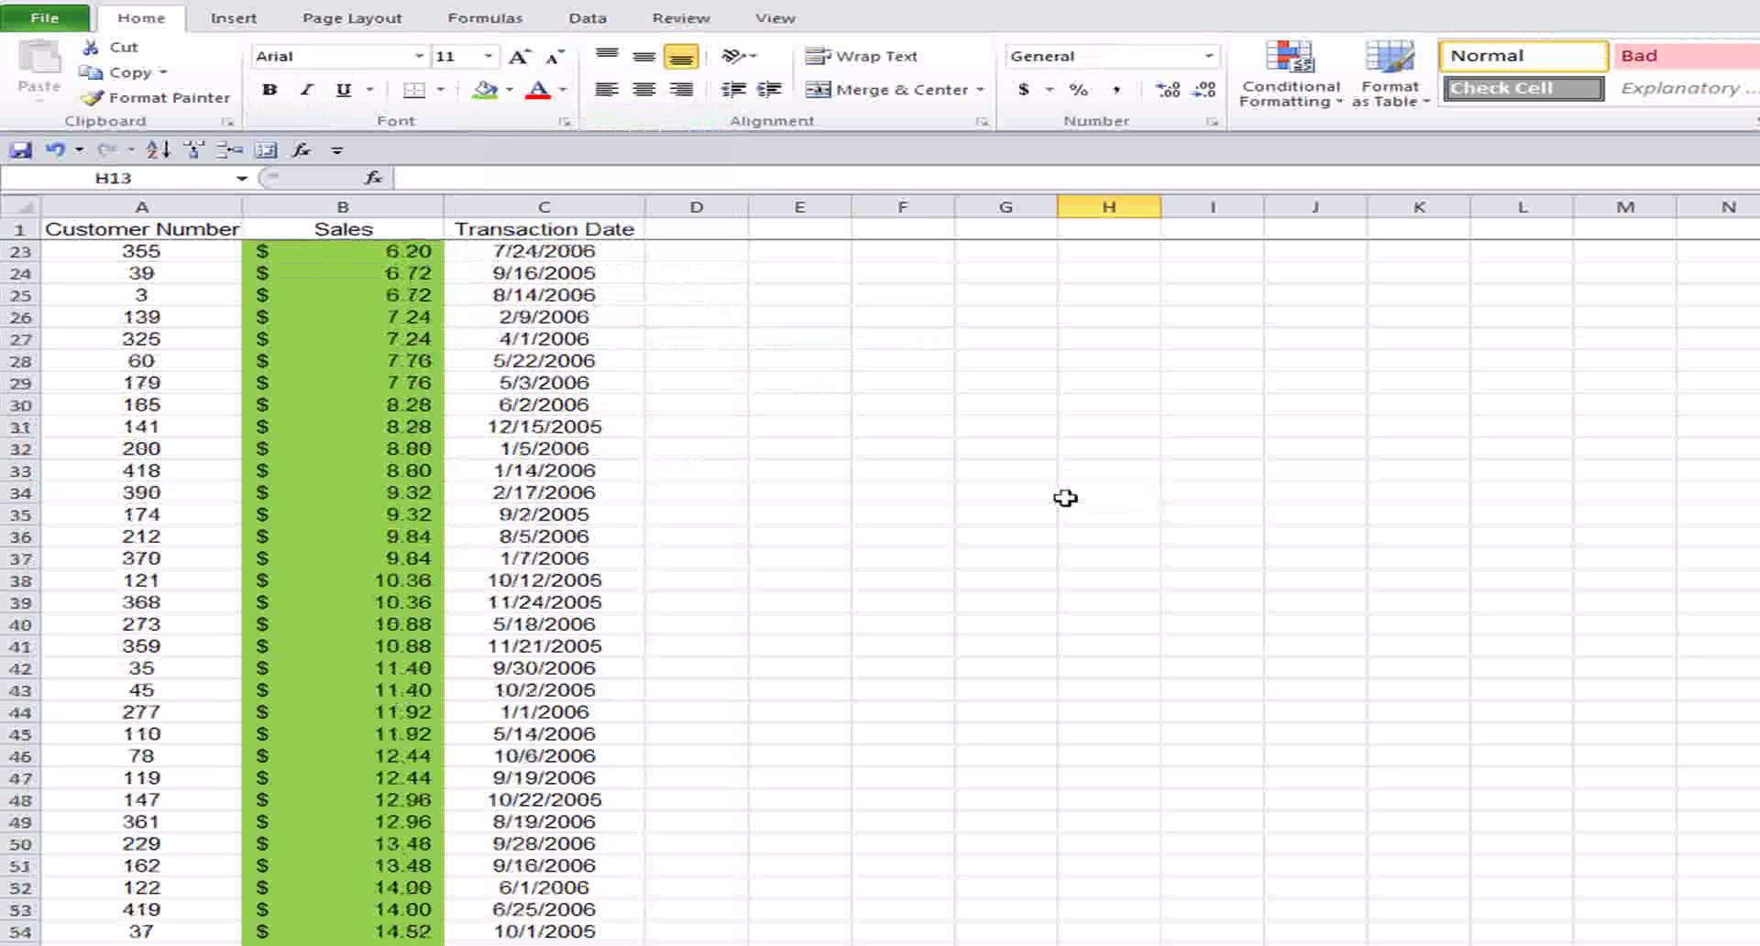
pyautogui.scroll(-20, 1065, 498)
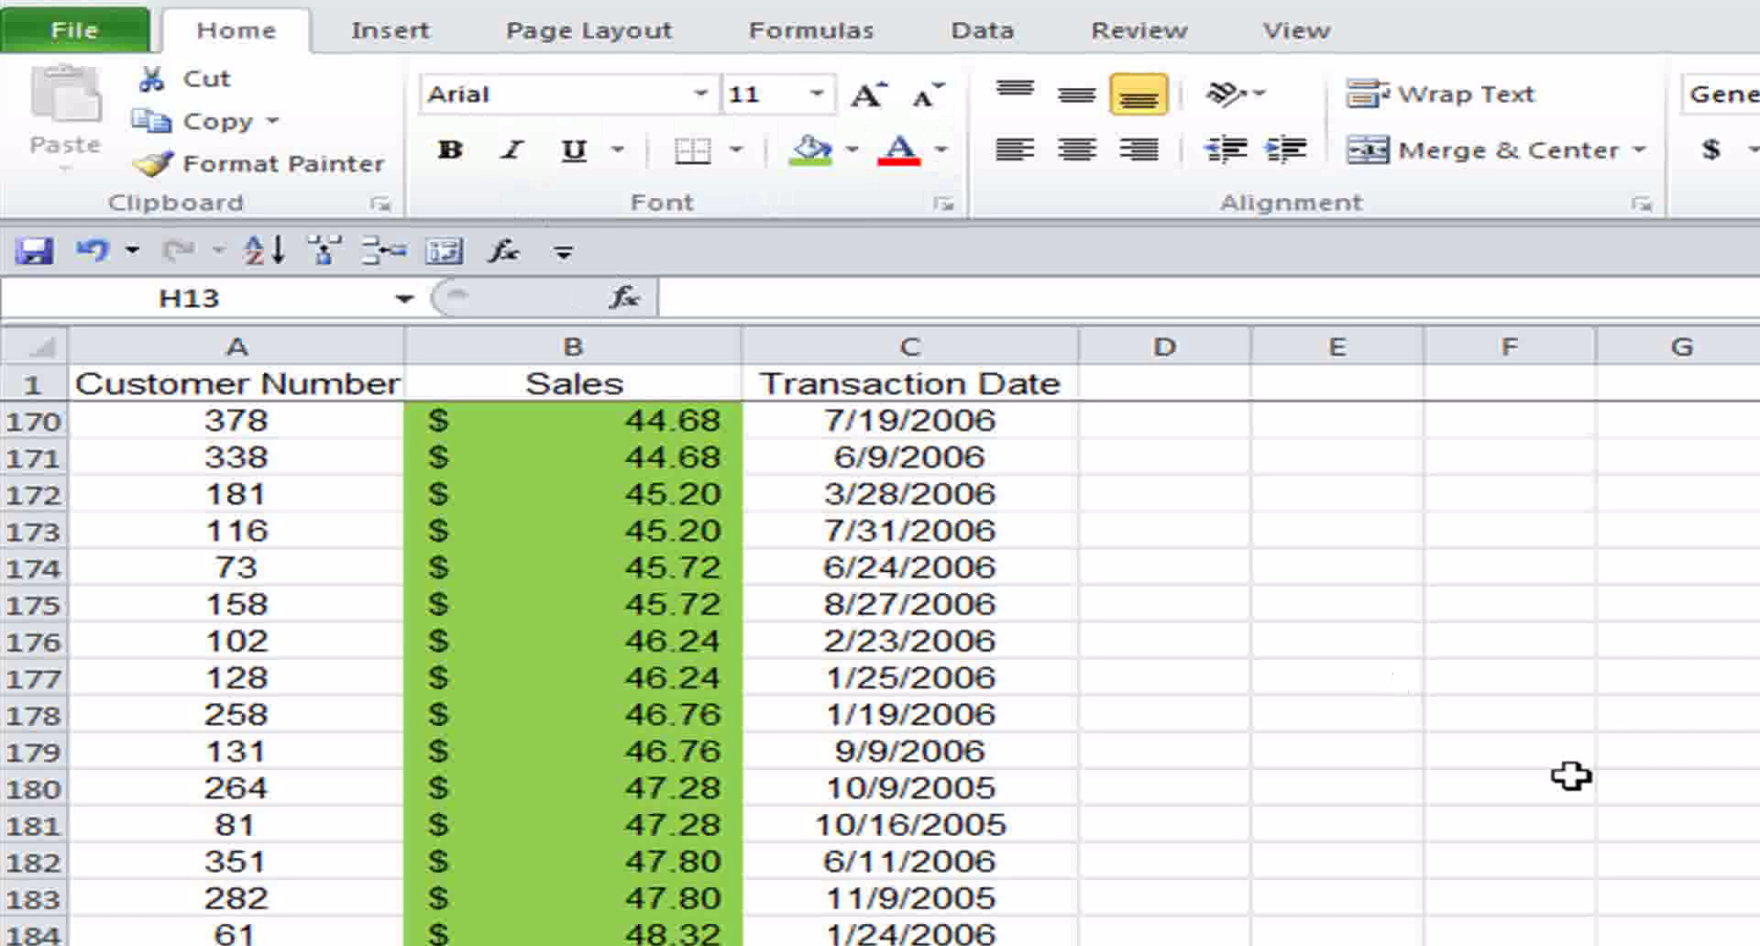
# Undo the green fill on the low Sales values and the sort by Sales.
pyautogui.hotkey('ctrl', 'z')
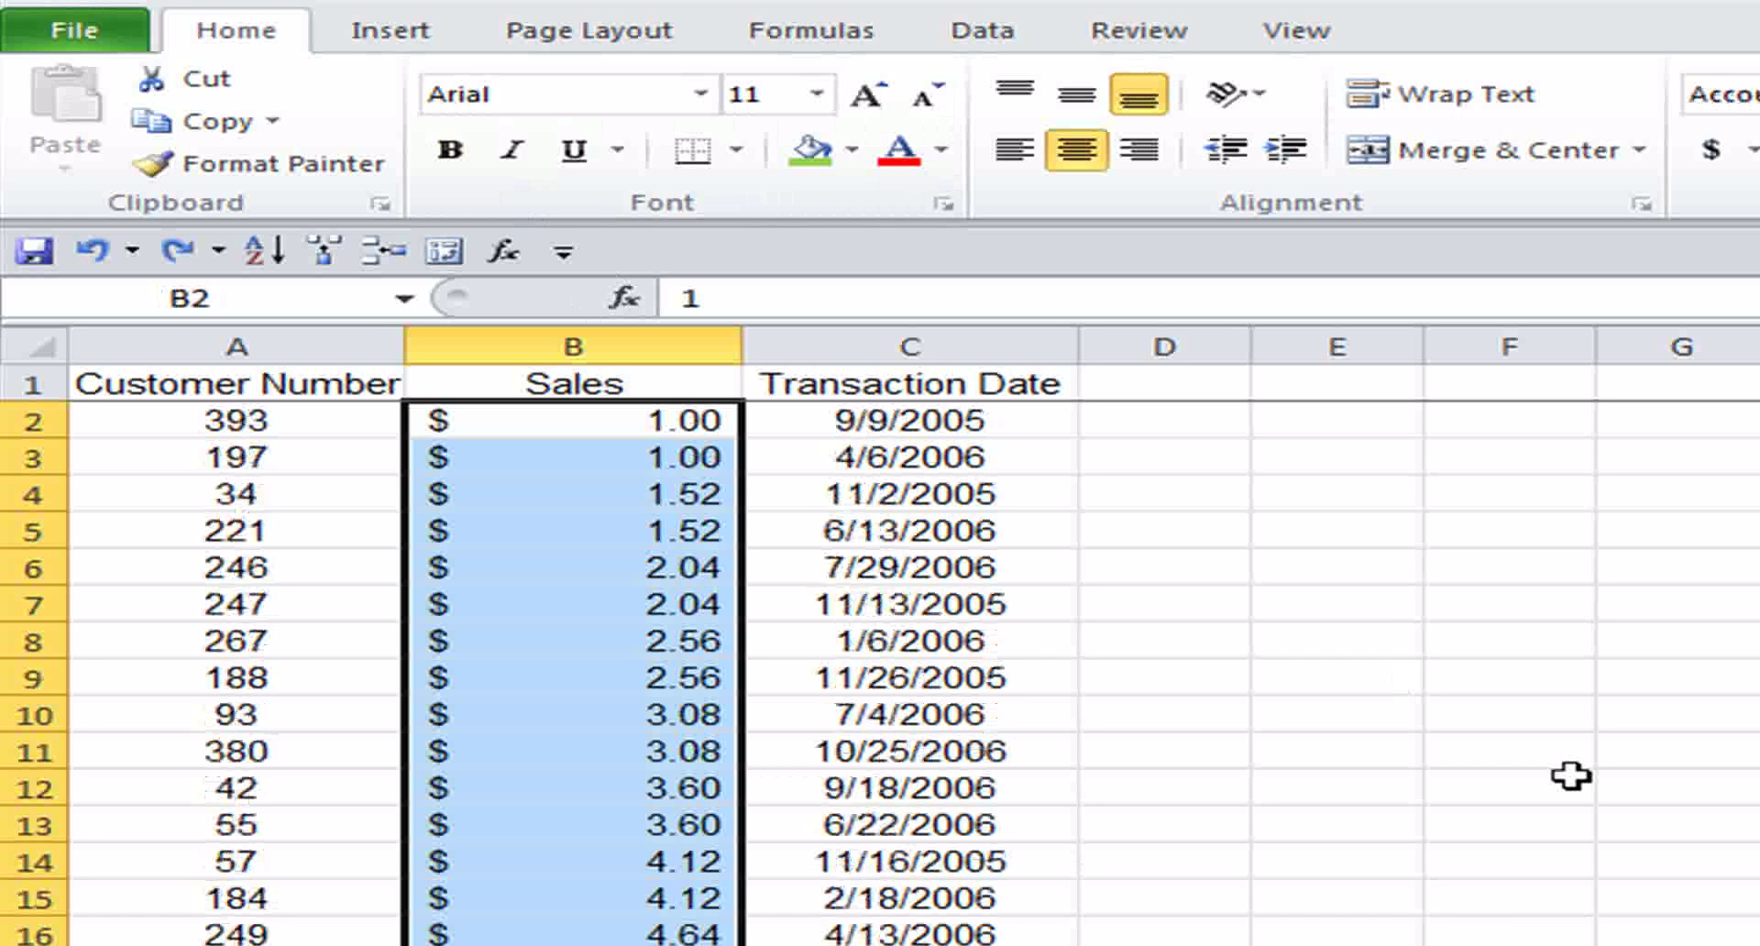
pyautogui.hotkey('ctrl', 'z')
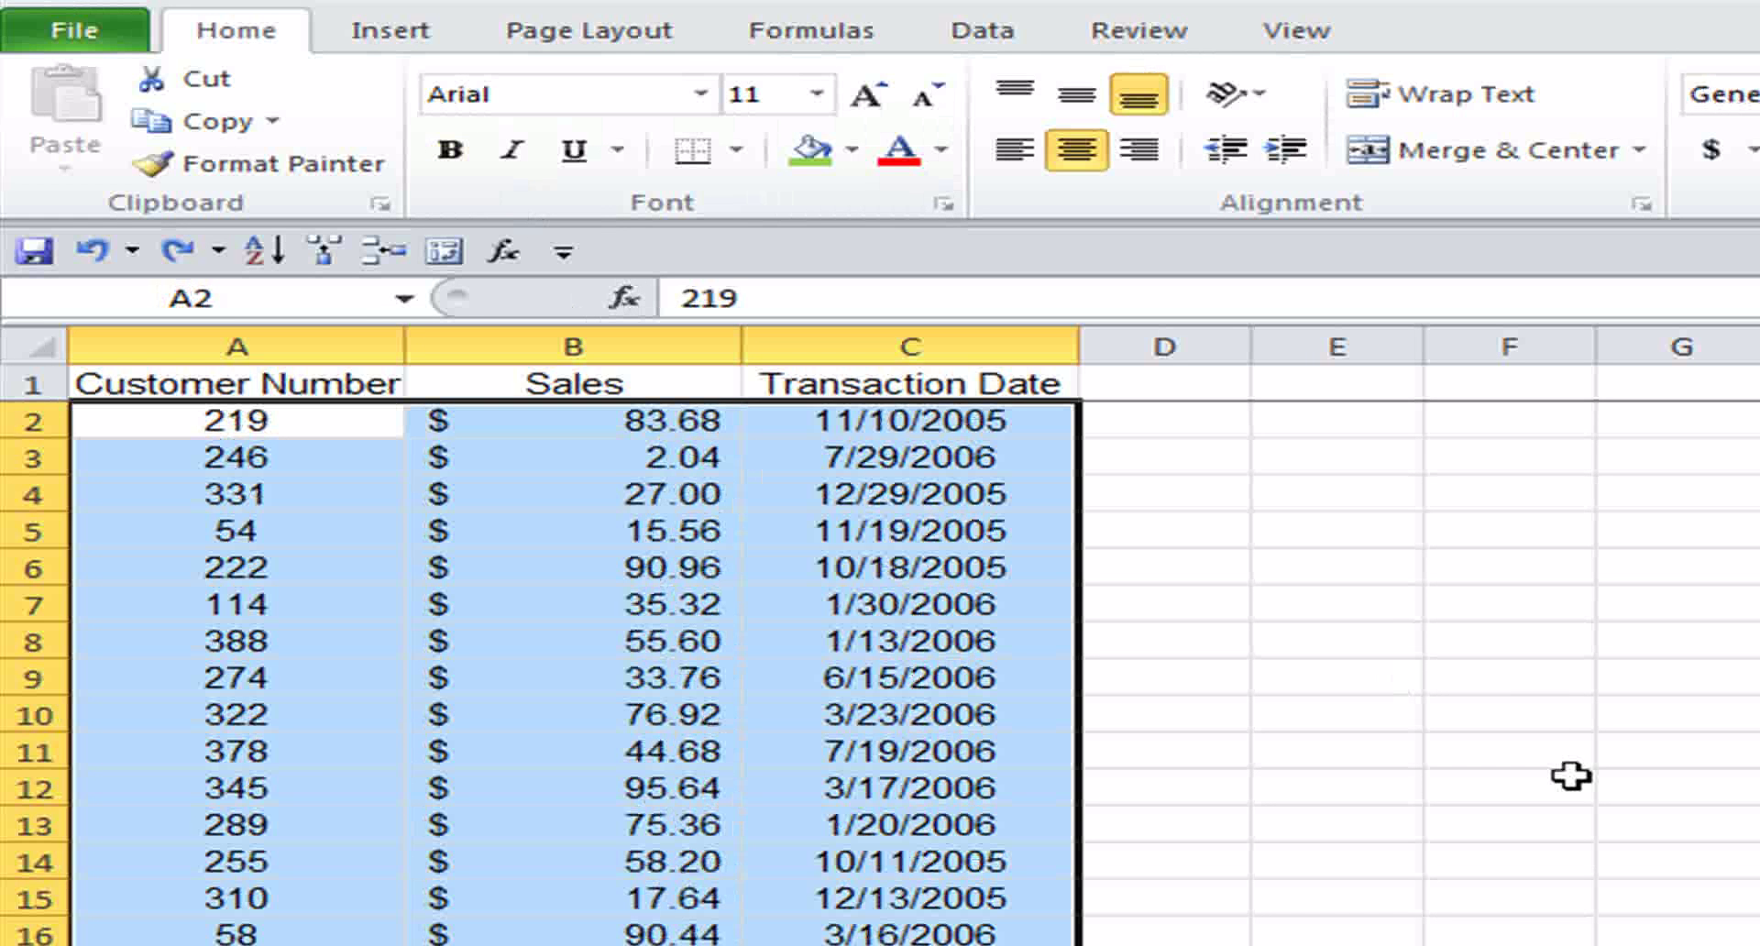
pyautogui.click(1406, 543)
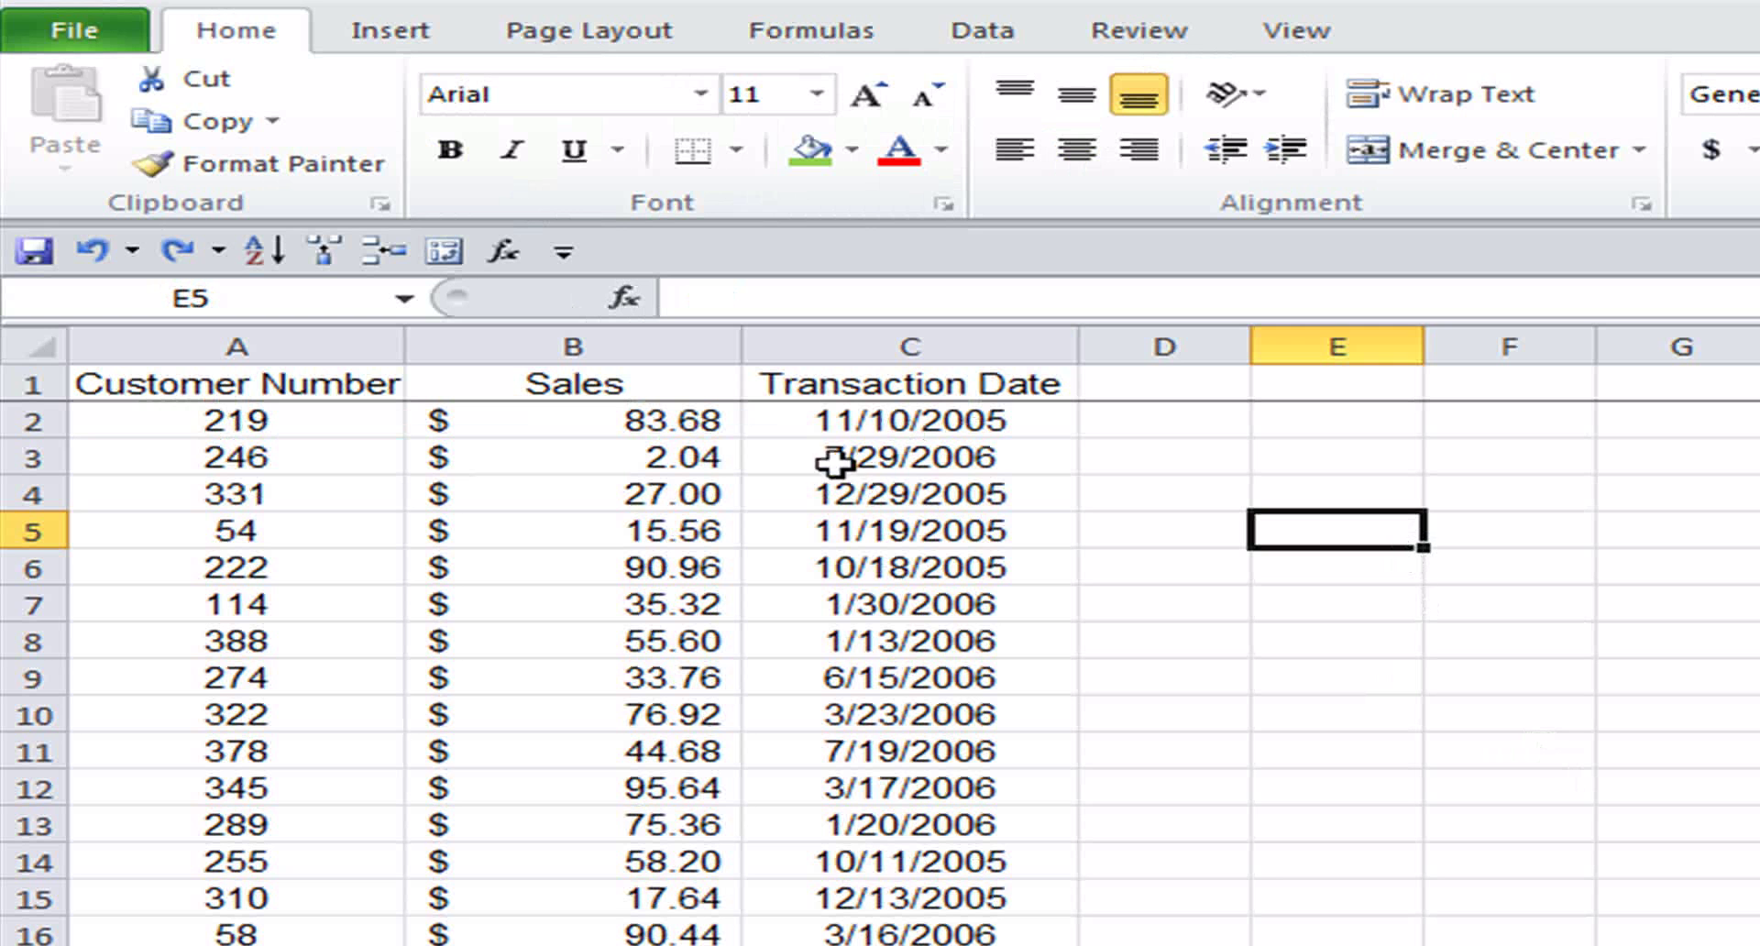
# Set up a Greater Than conditional formatting rule on the whole Sales column with 50.00 as the threshold.
pyautogui.click(631, 334)
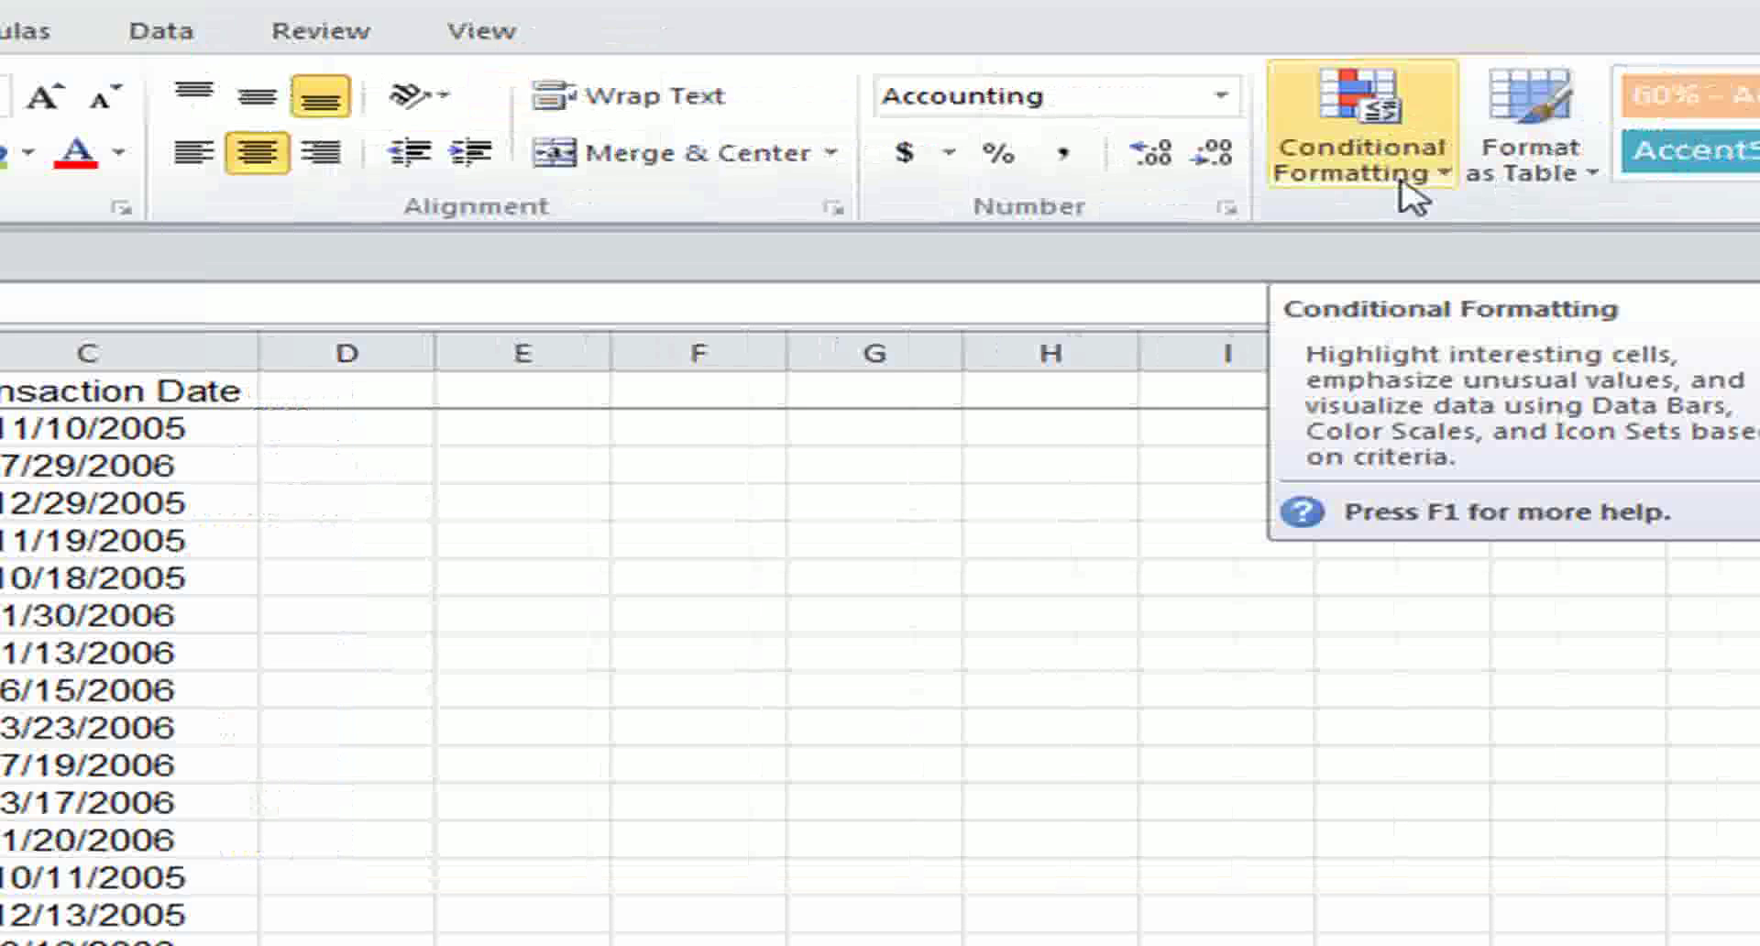
pyautogui.click(1485, 176)
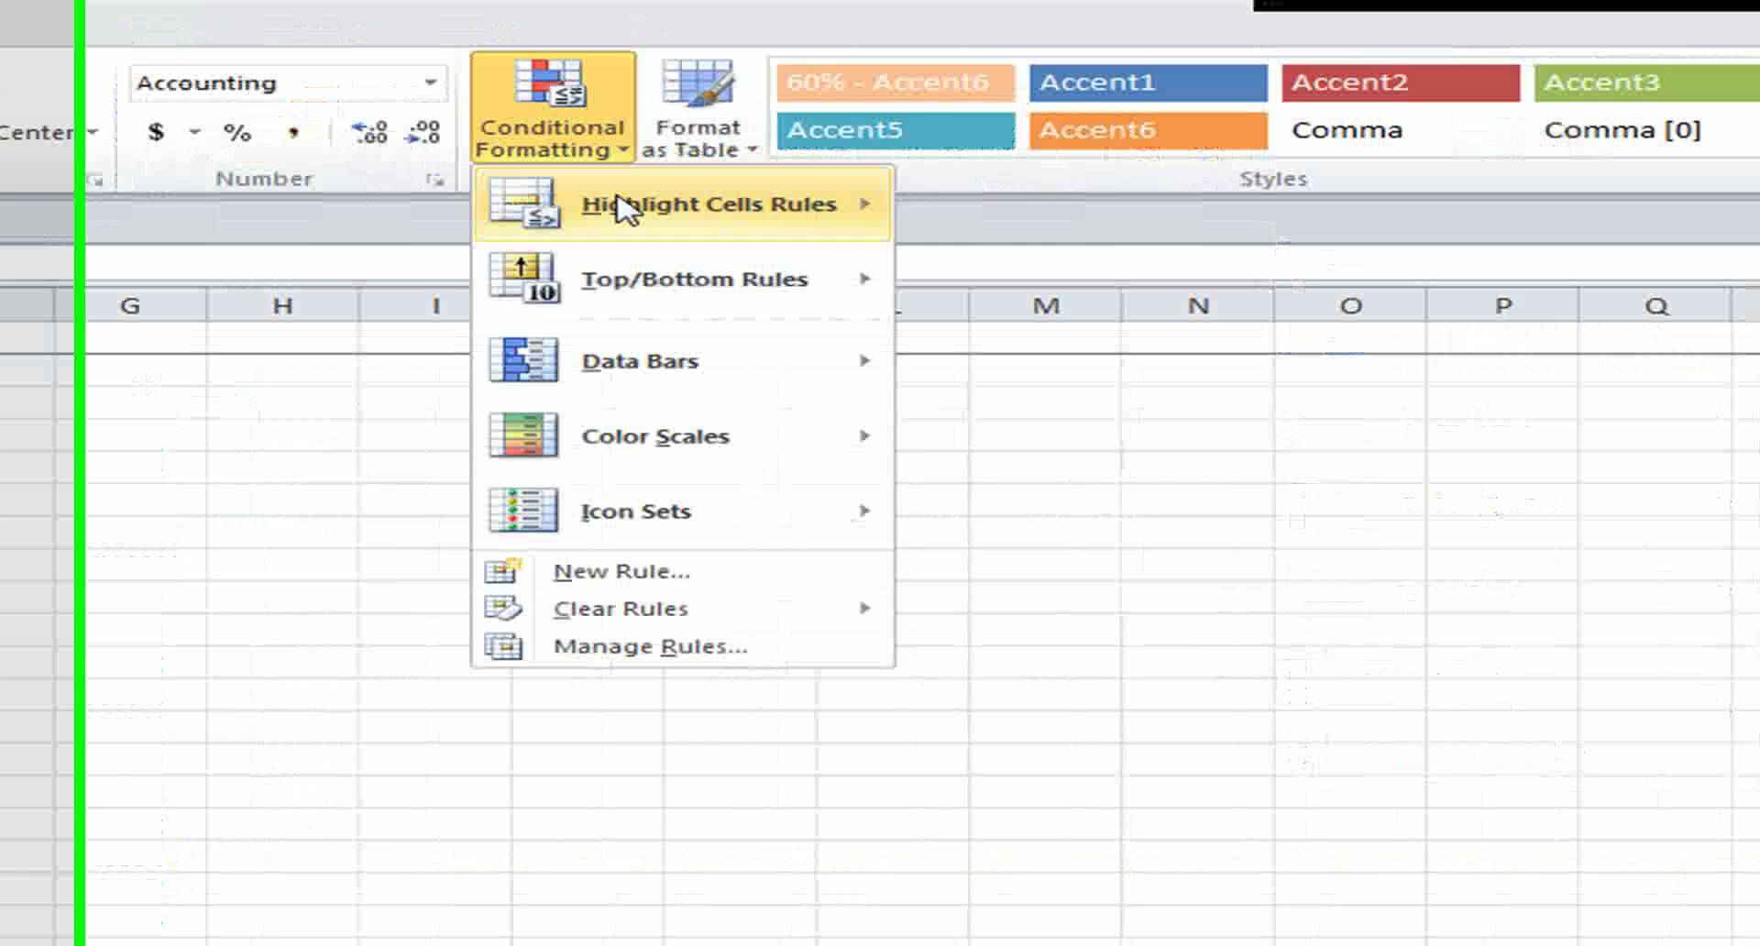
pyautogui.moveTo(619, 200)
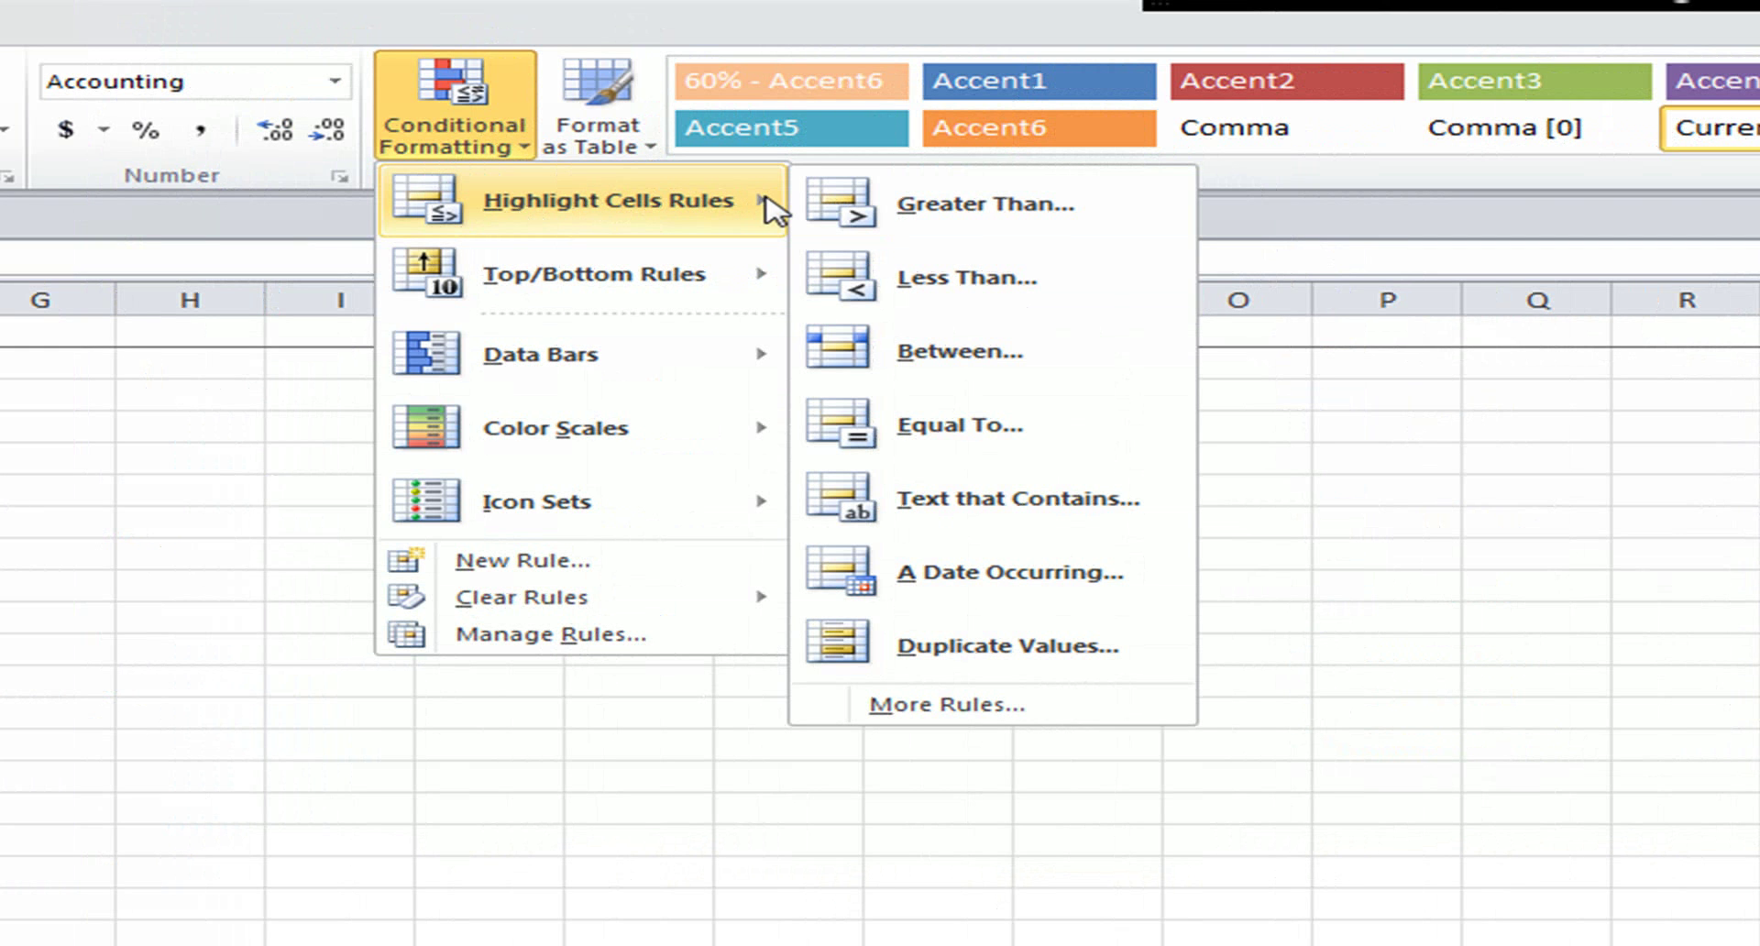
pyautogui.click(1016, 216)
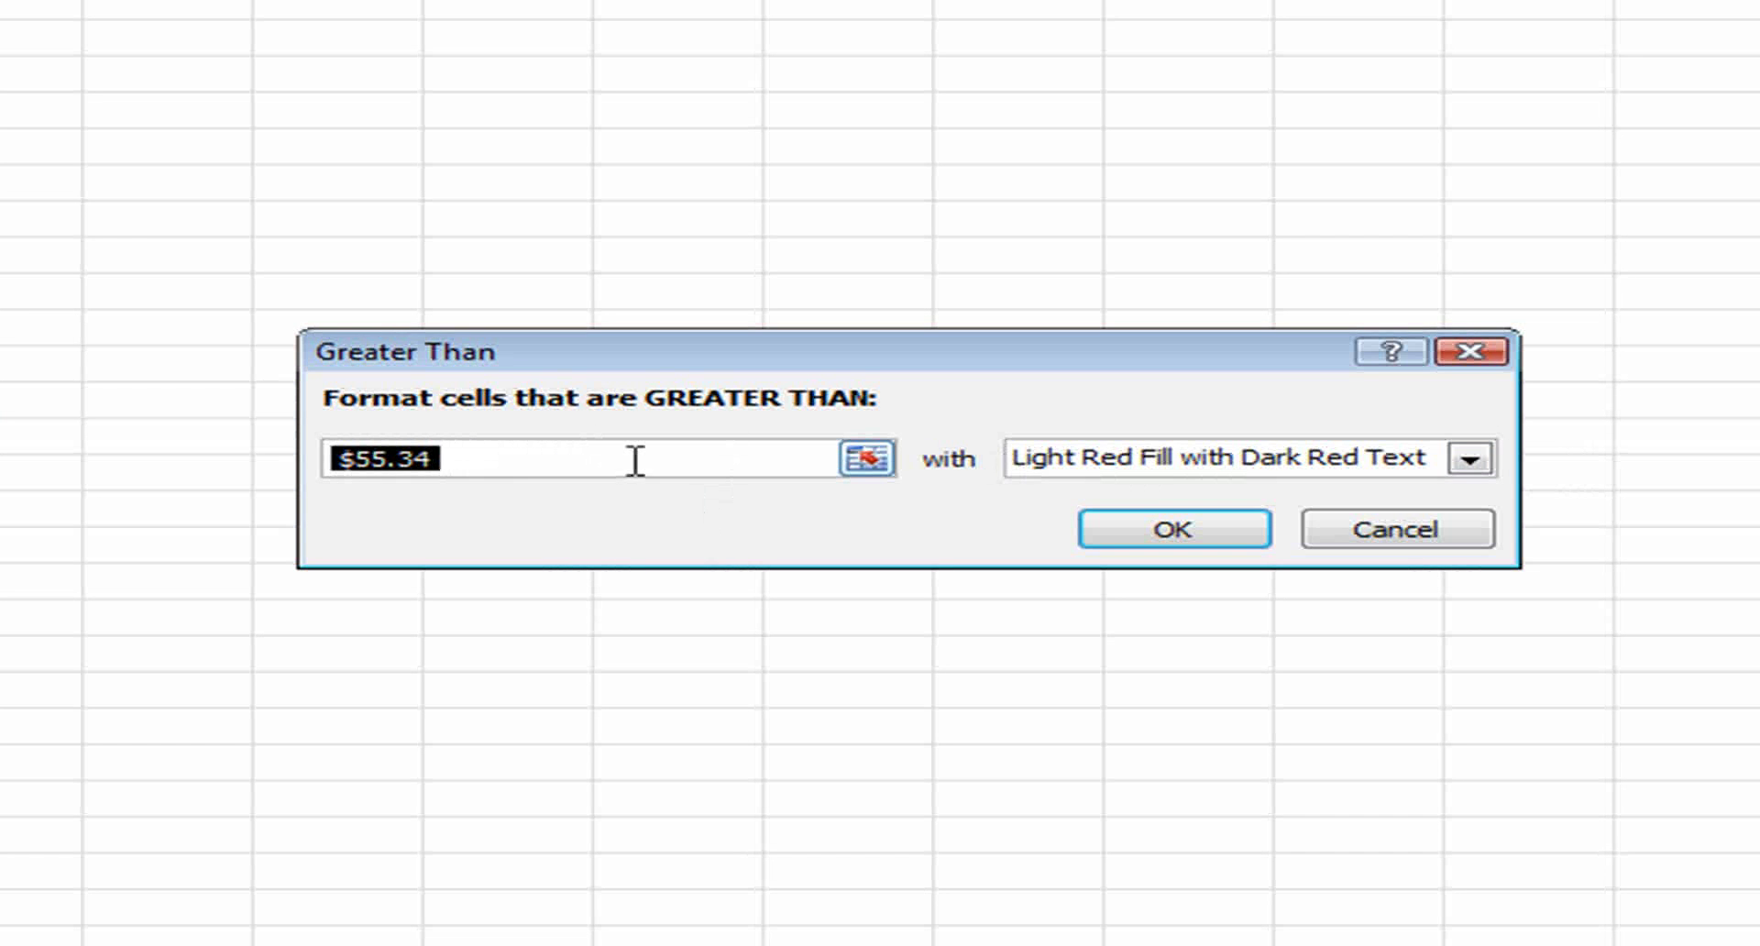
pyautogui.write('5')
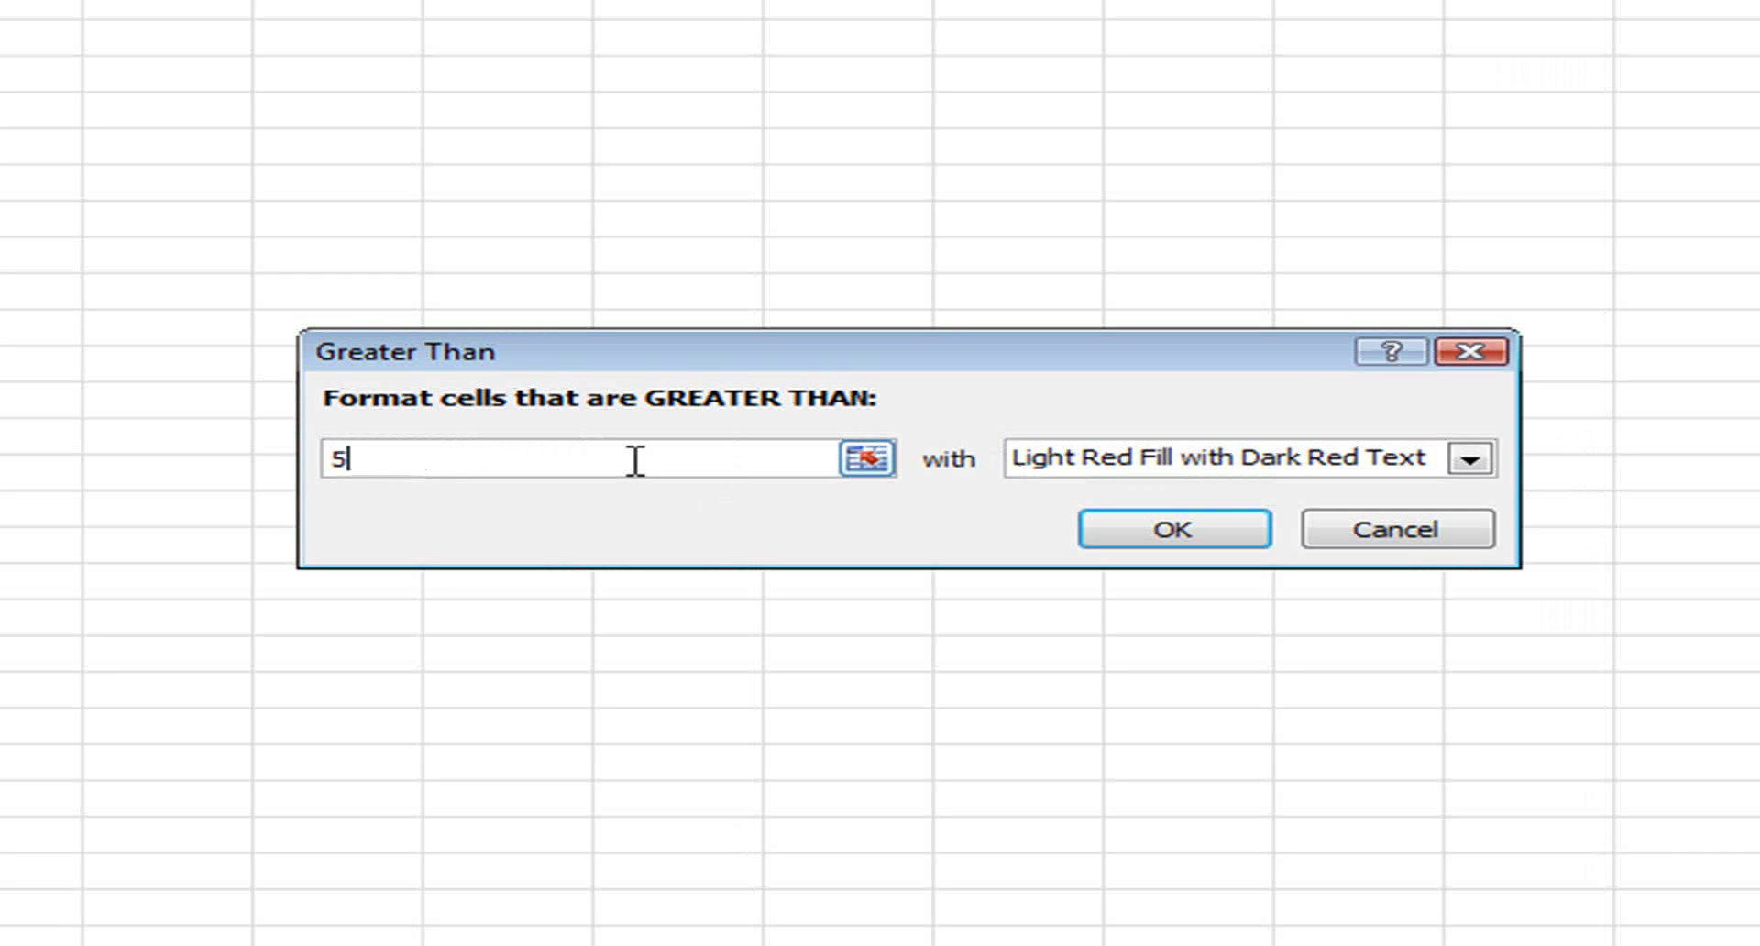
pyautogui.write('0.00')
# Preview the yellow and light red formats for the rule, and apply it with Green Fill with Dark Green Text.
pyautogui.click(1471, 458)
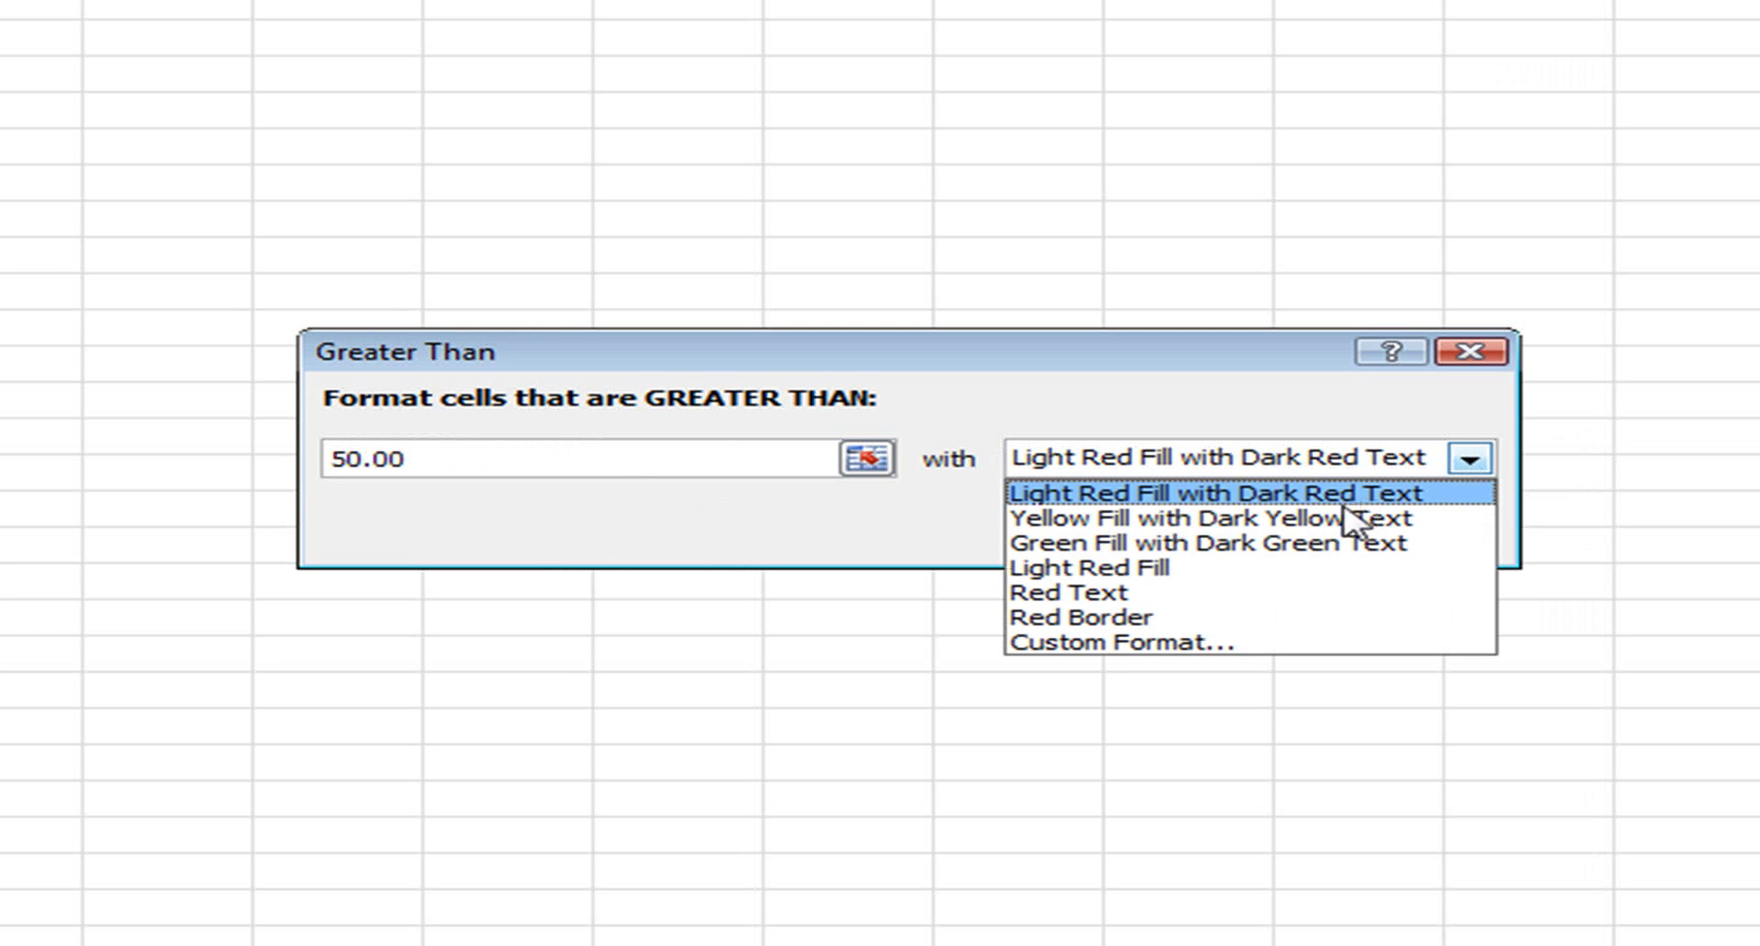
pyautogui.click(1375, 512)
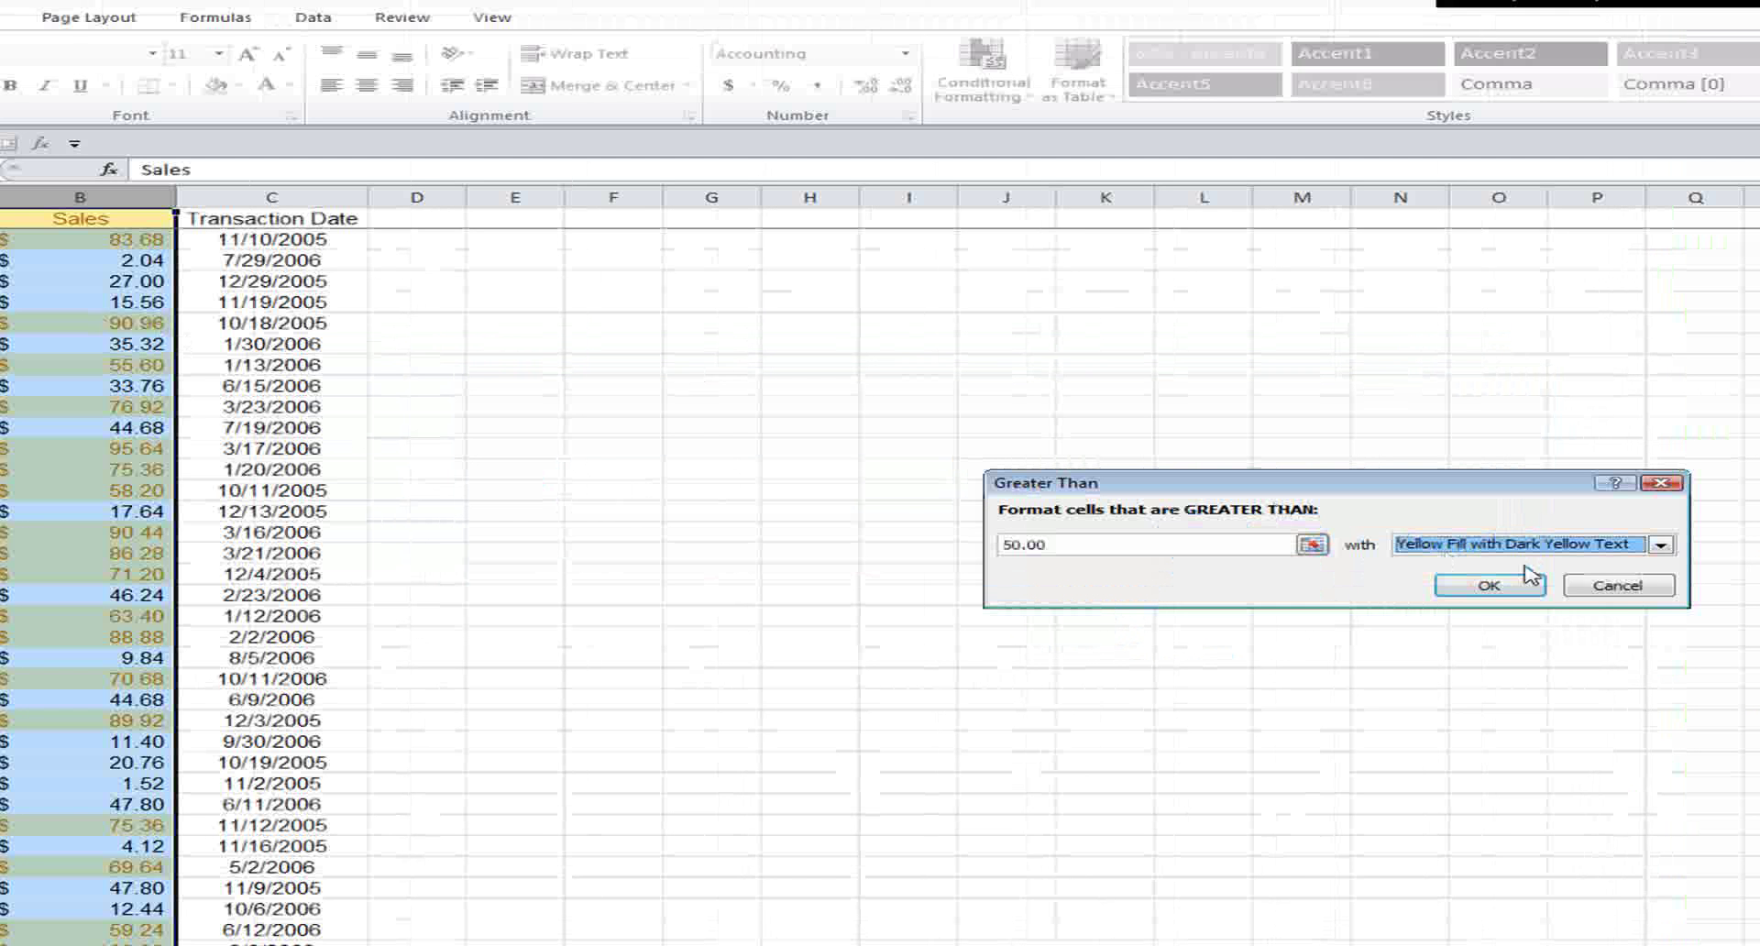
pyautogui.click(1659, 545)
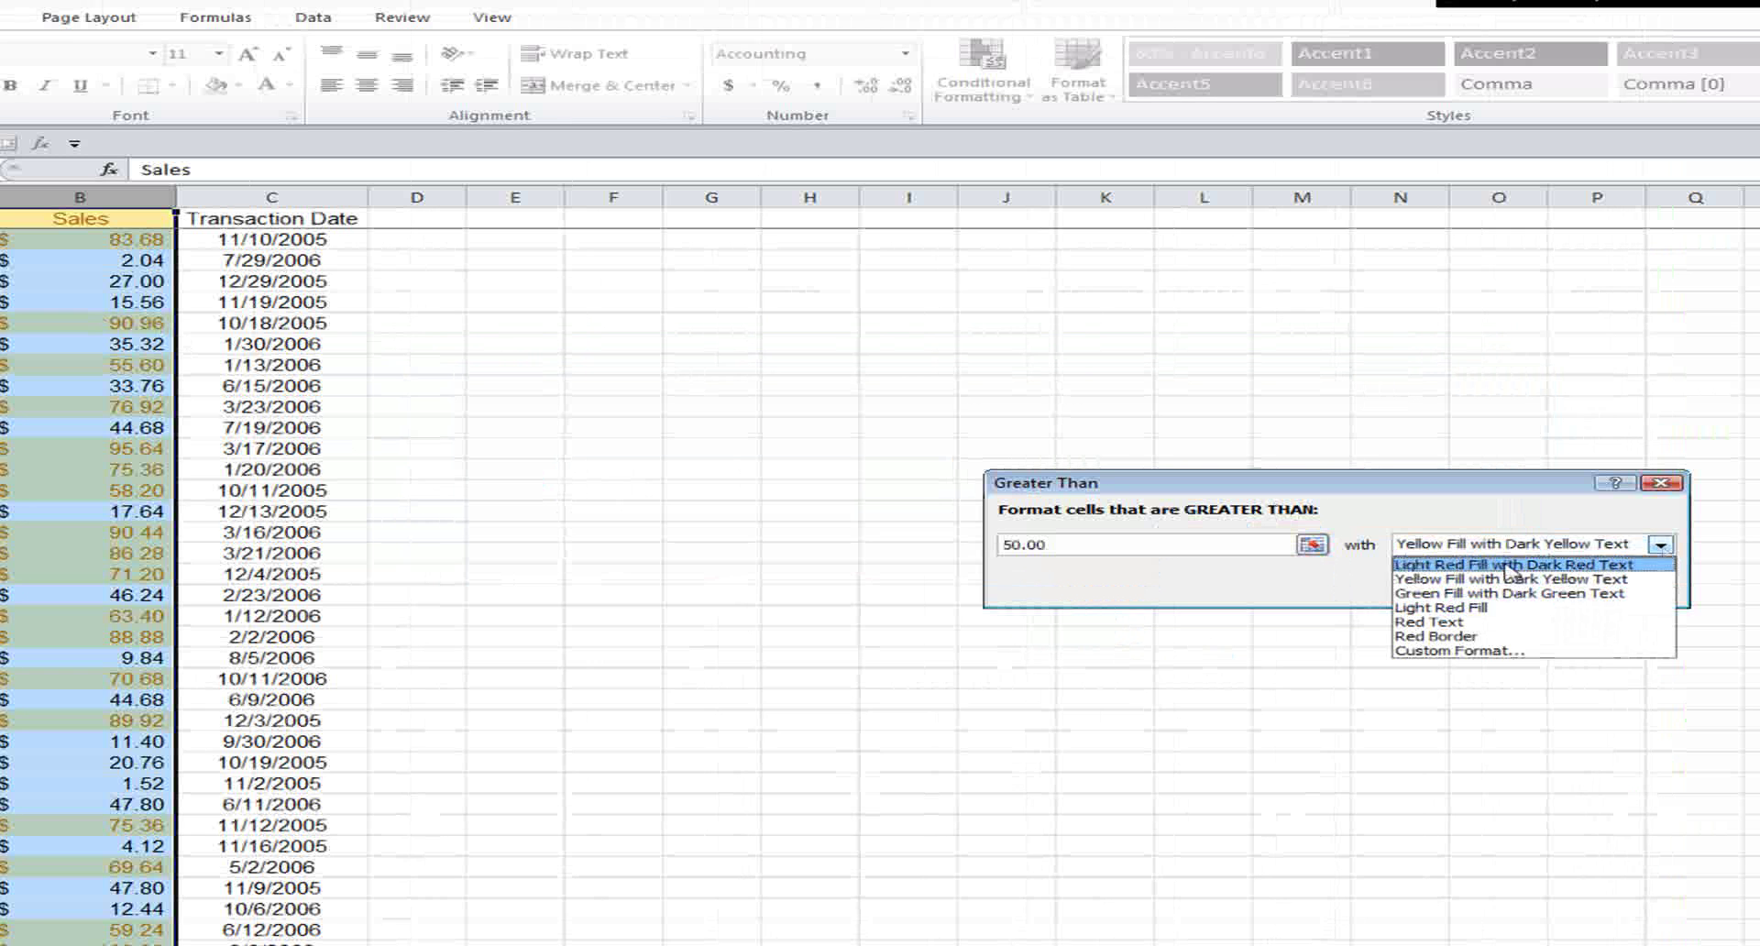
pyautogui.click(1512, 561)
pyautogui.click(1660, 545)
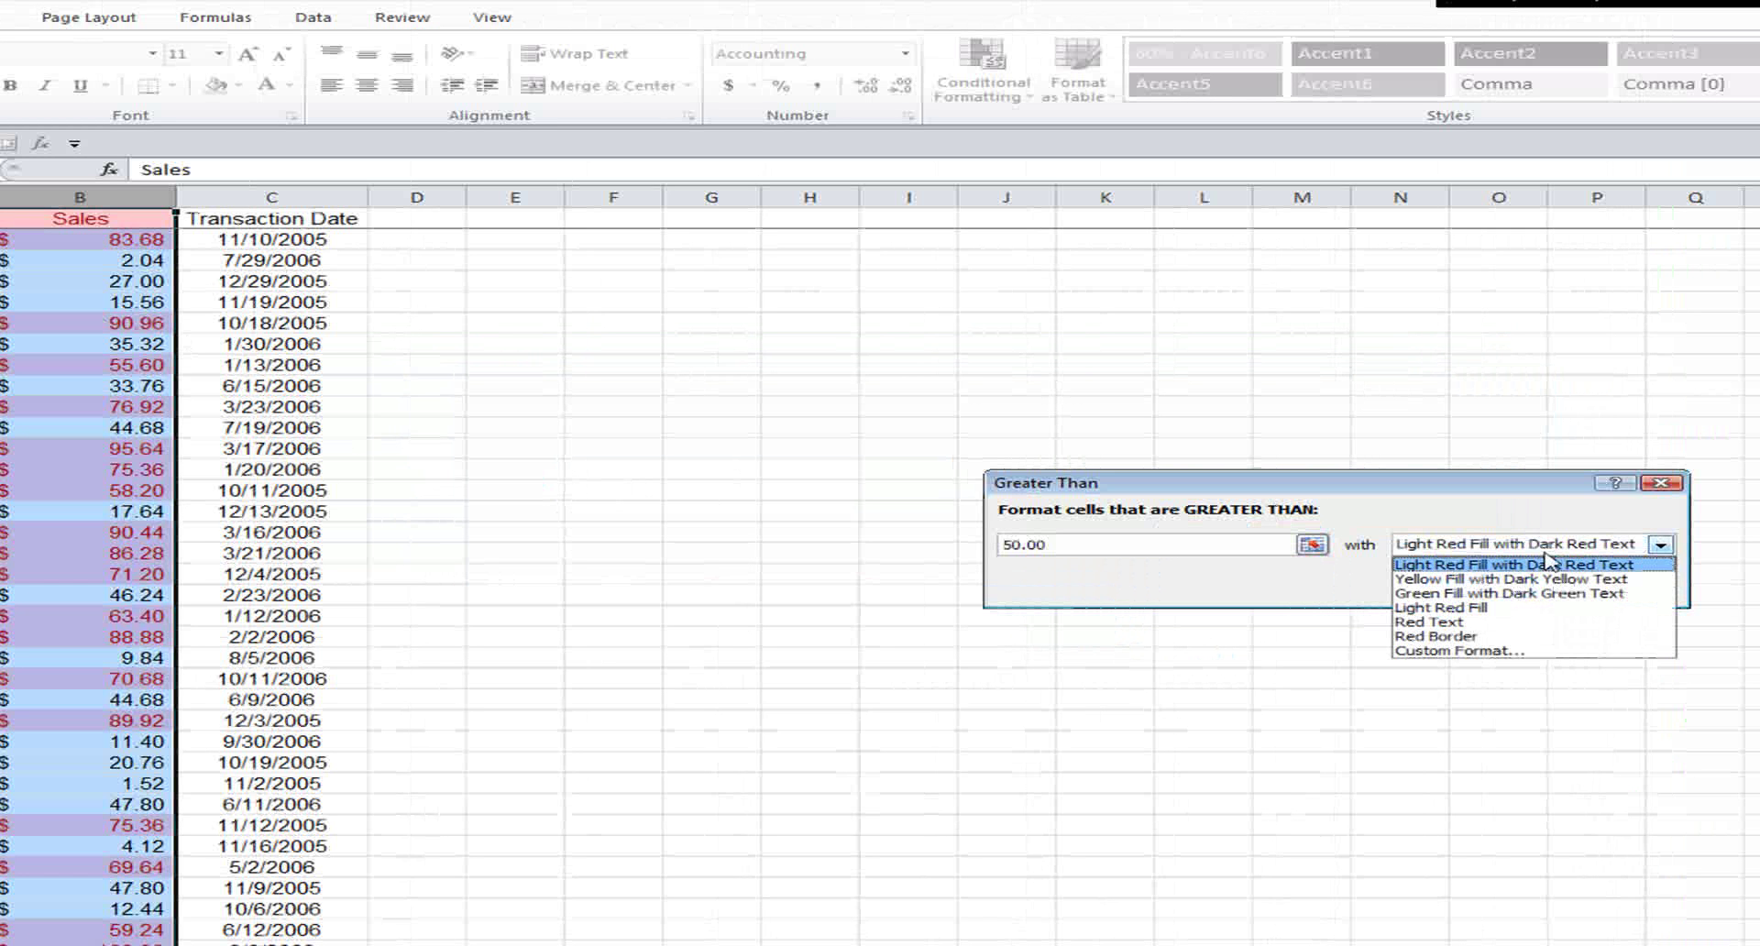
pyautogui.click(1480, 594)
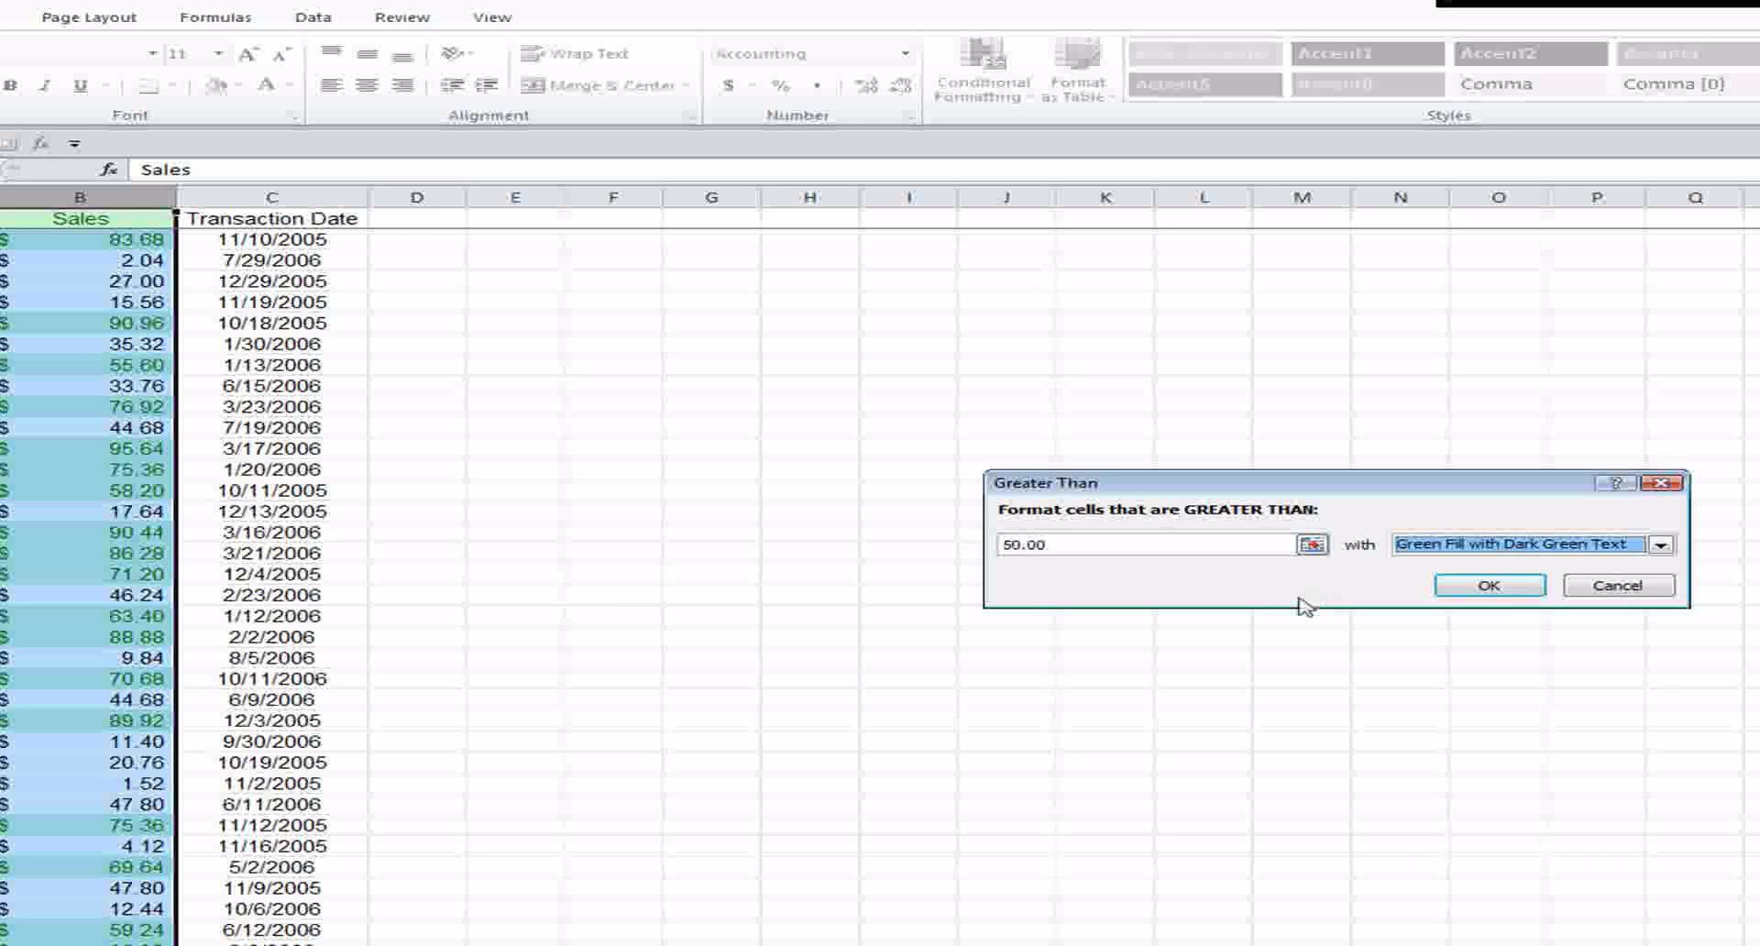
pyautogui.click(1510, 602)
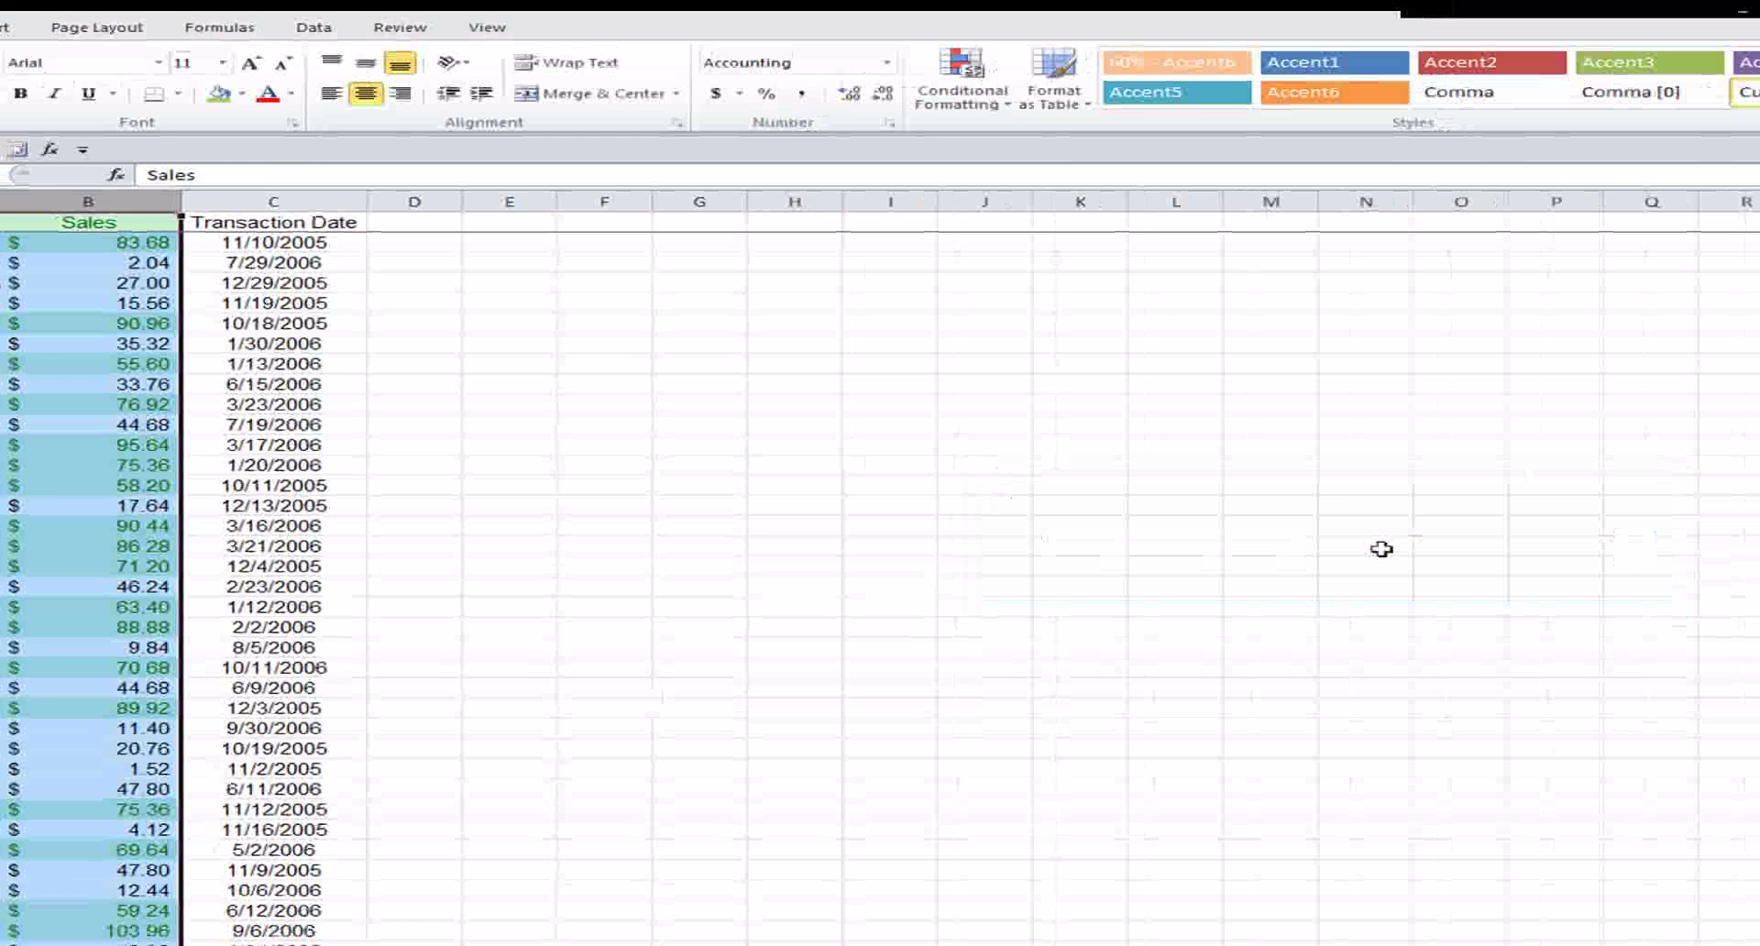
pyautogui.click(81, 275)
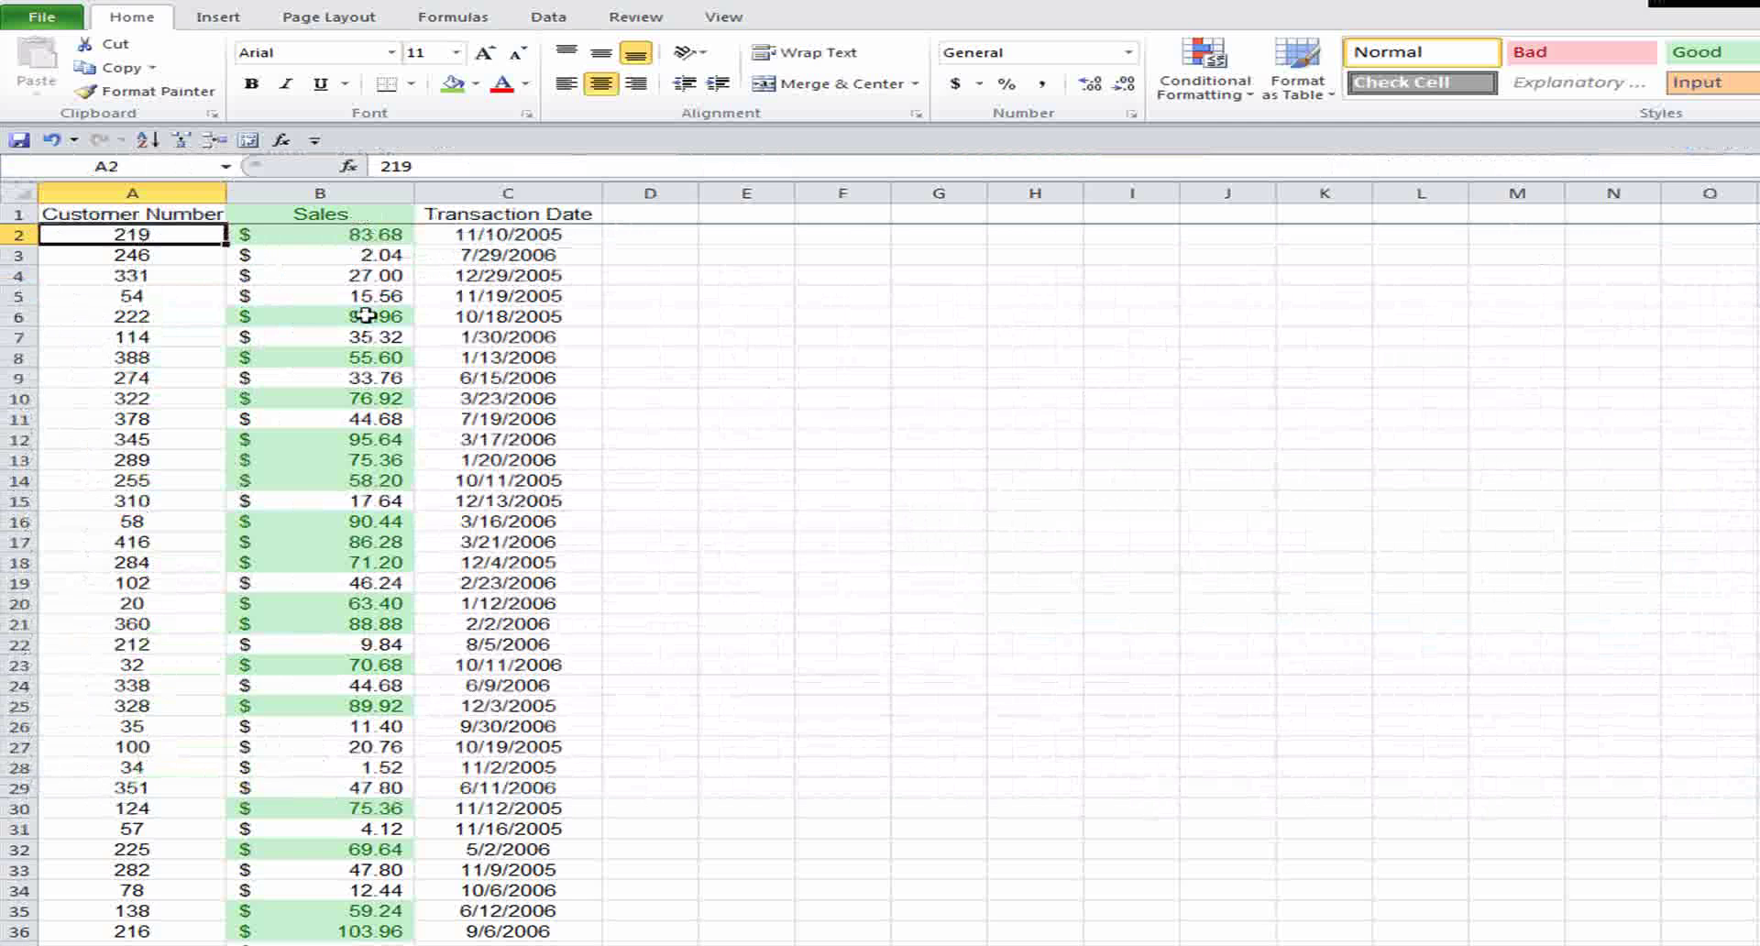
# Sort the Customer Number, Sales and Transaction Date columns by Sales from smallest to largest, keeping the header row.
pyautogui.scroll(-4, 301, 358)
pyautogui.scroll(-9, 301, 357)
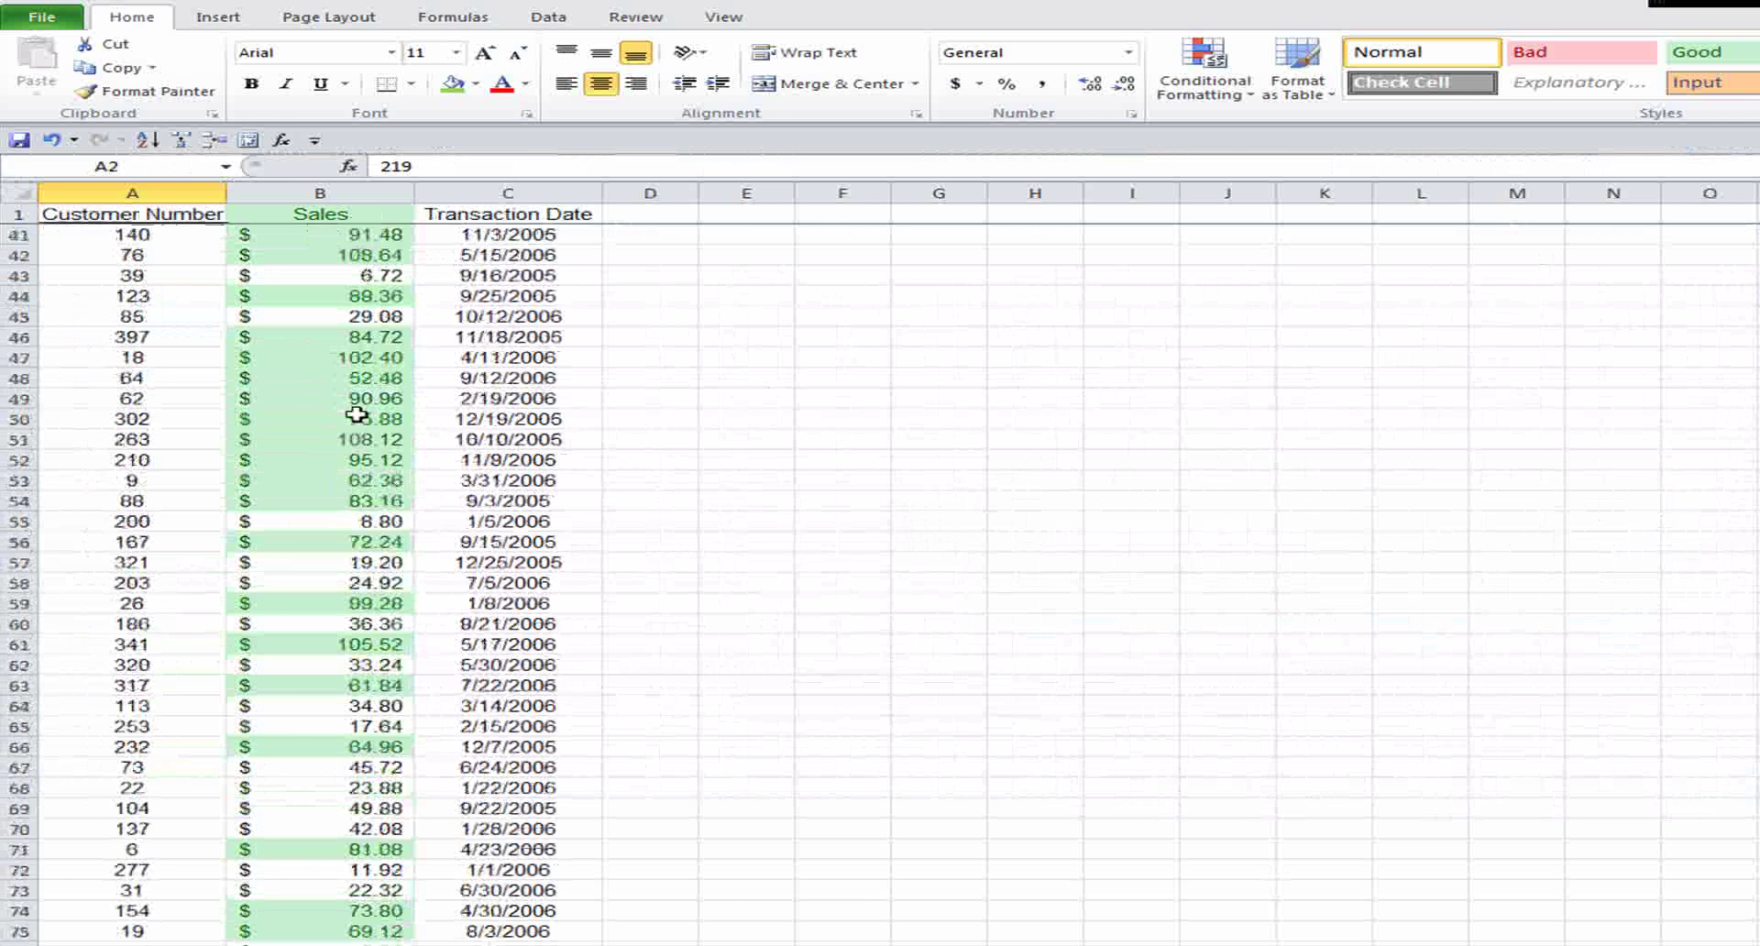
pyautogui.scroll(13, 356, 415)
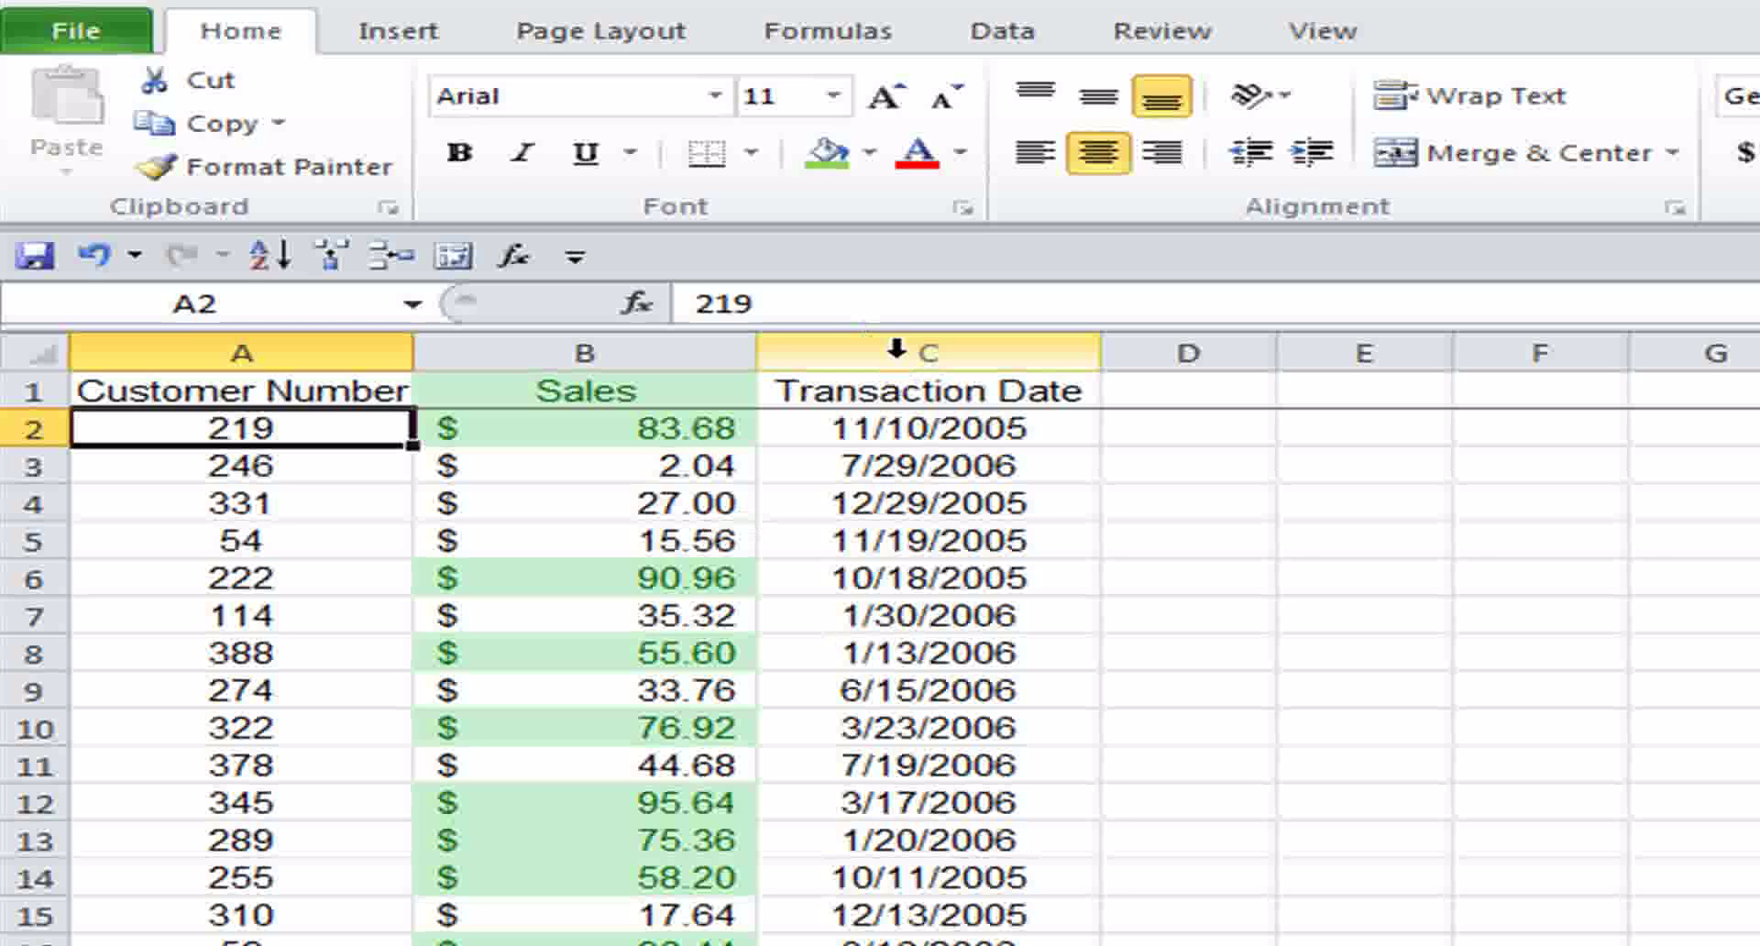
pyautogui.moveTo(491, 191); pyautogui.dragTo(132, 193)
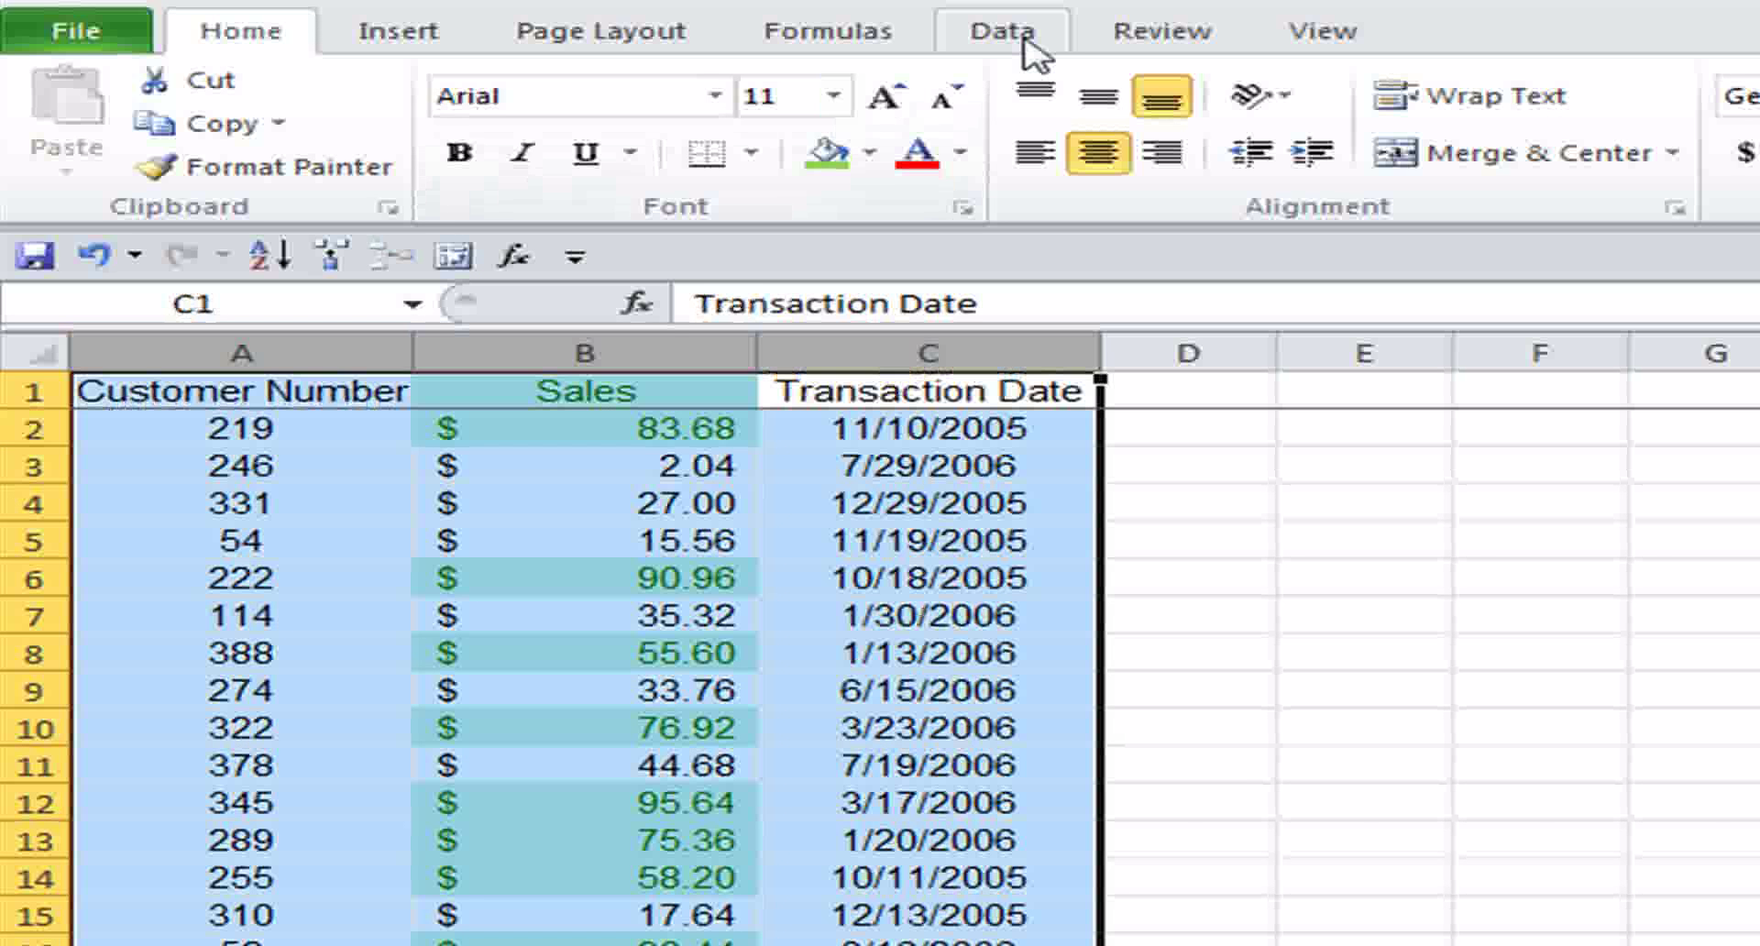
pyautogui.click(1026, 46)
pyautogui.click(1291, 118)
pyautogui.click(1191, 443)
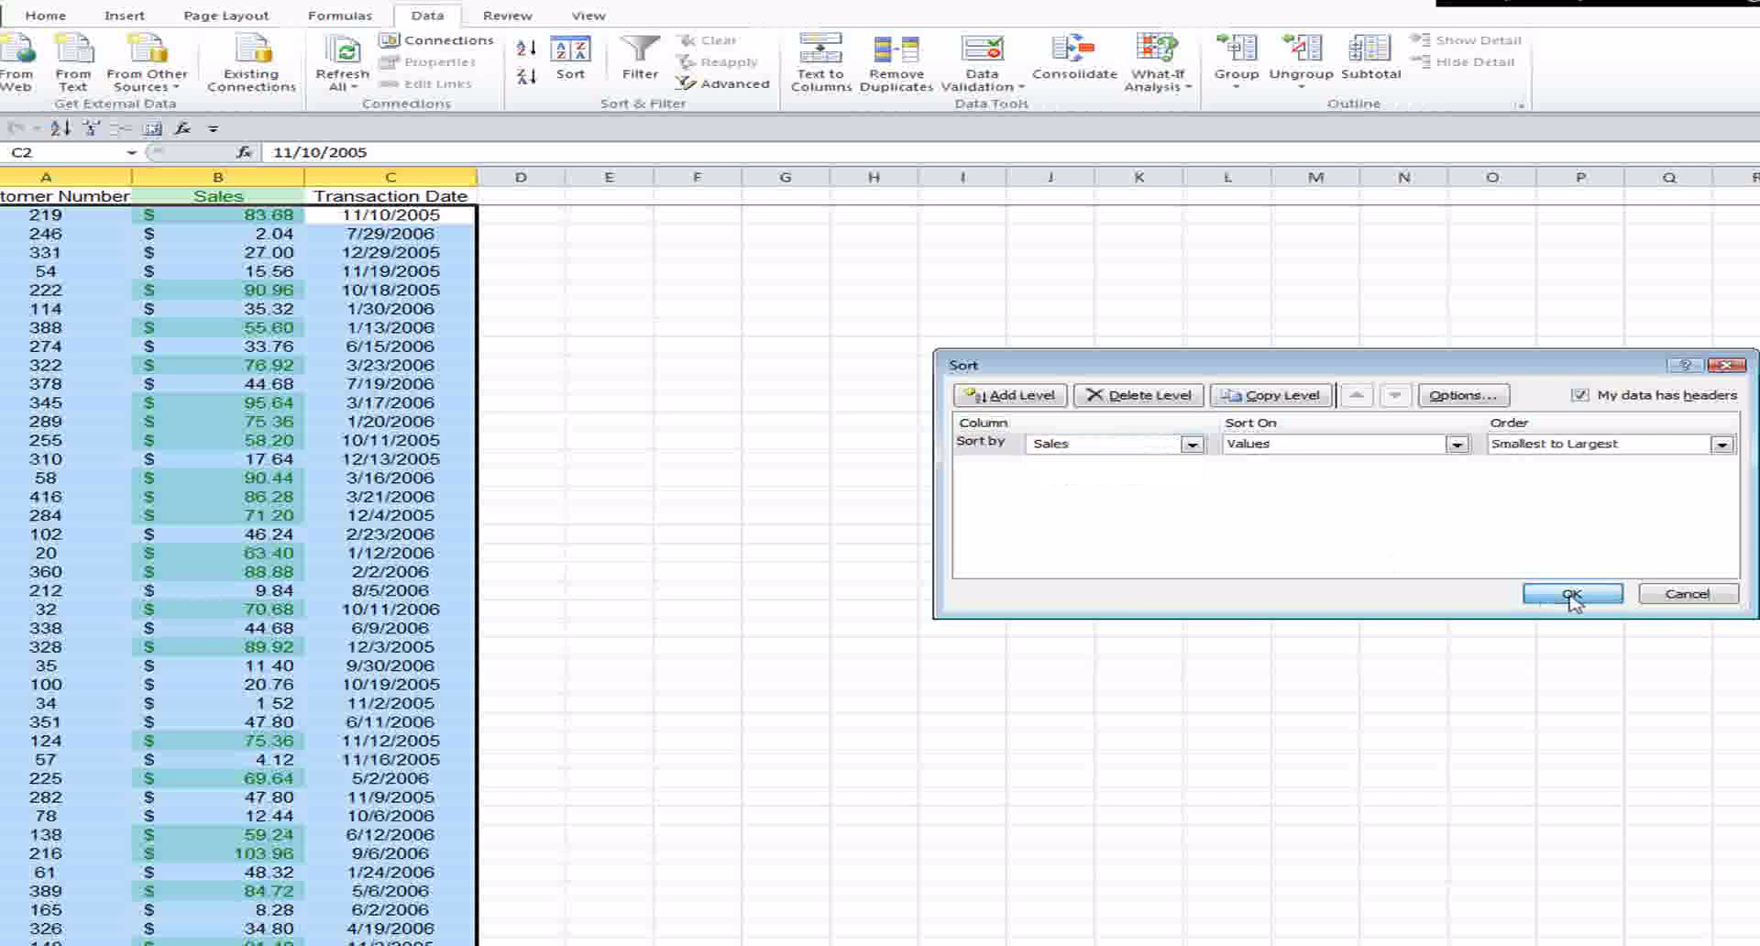
pyautogui.click(1571, 596)
# Insert a blank sheet row at row 184, within the unhighlighted sales just below $50, and select its first cell.
pyautogui.click(241, 348)
pyautogui.scroll(-20, 785, 561)
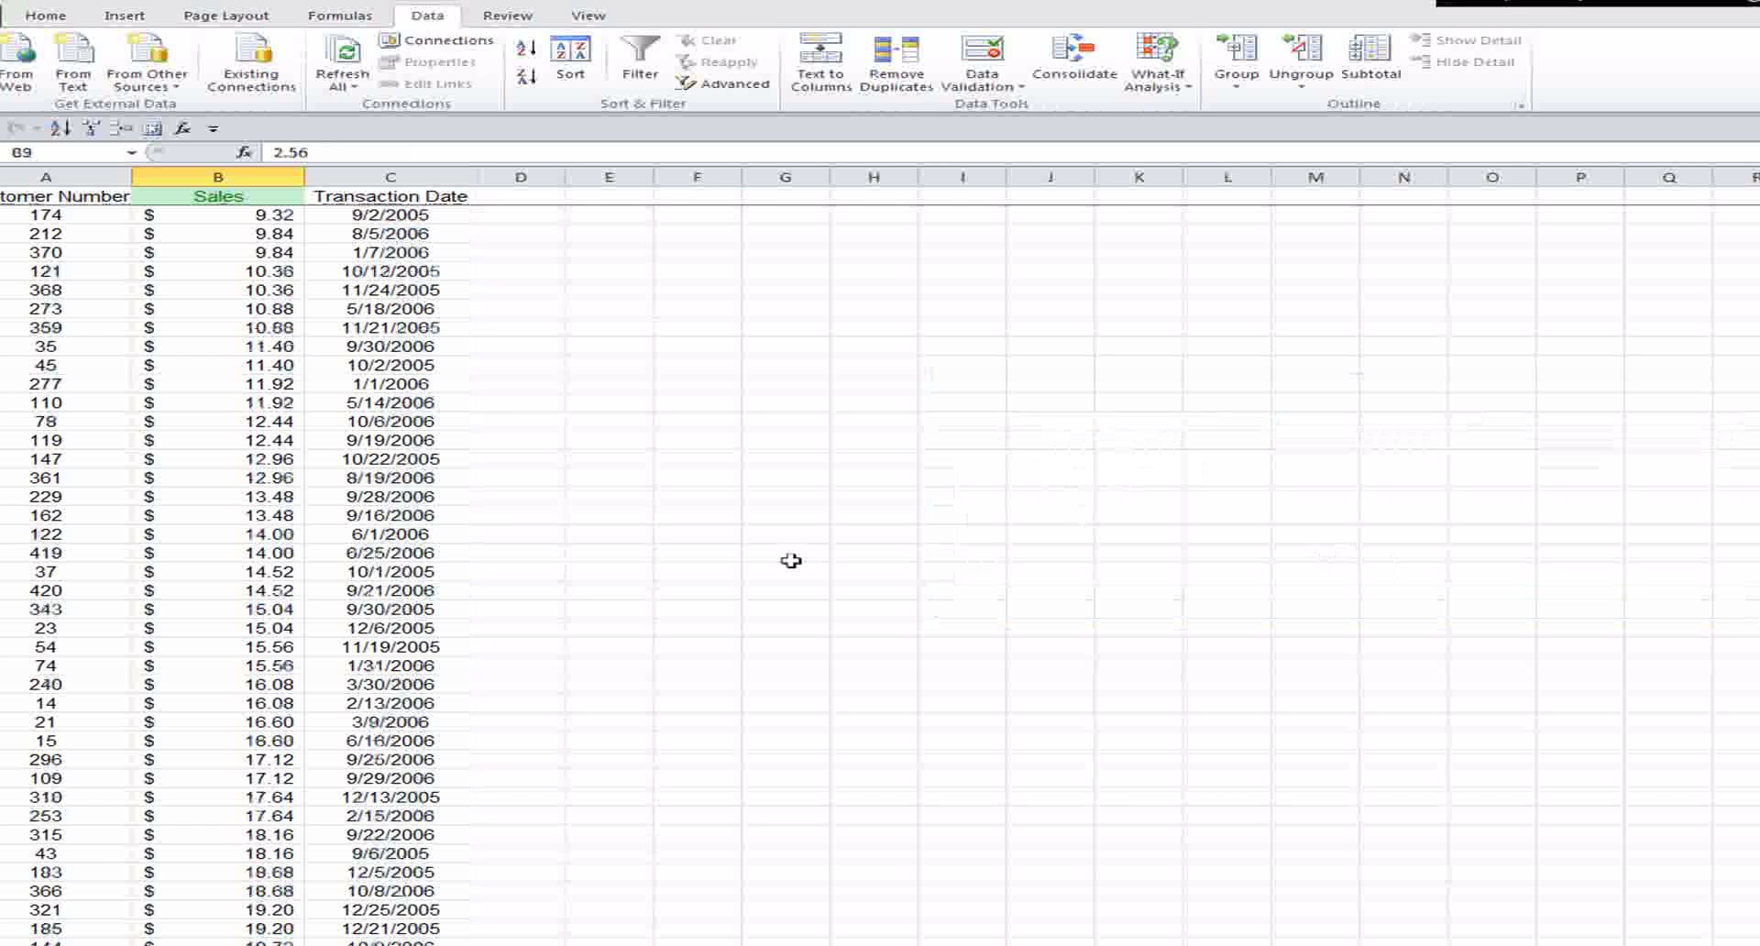
pyautogui.click(255, 629)
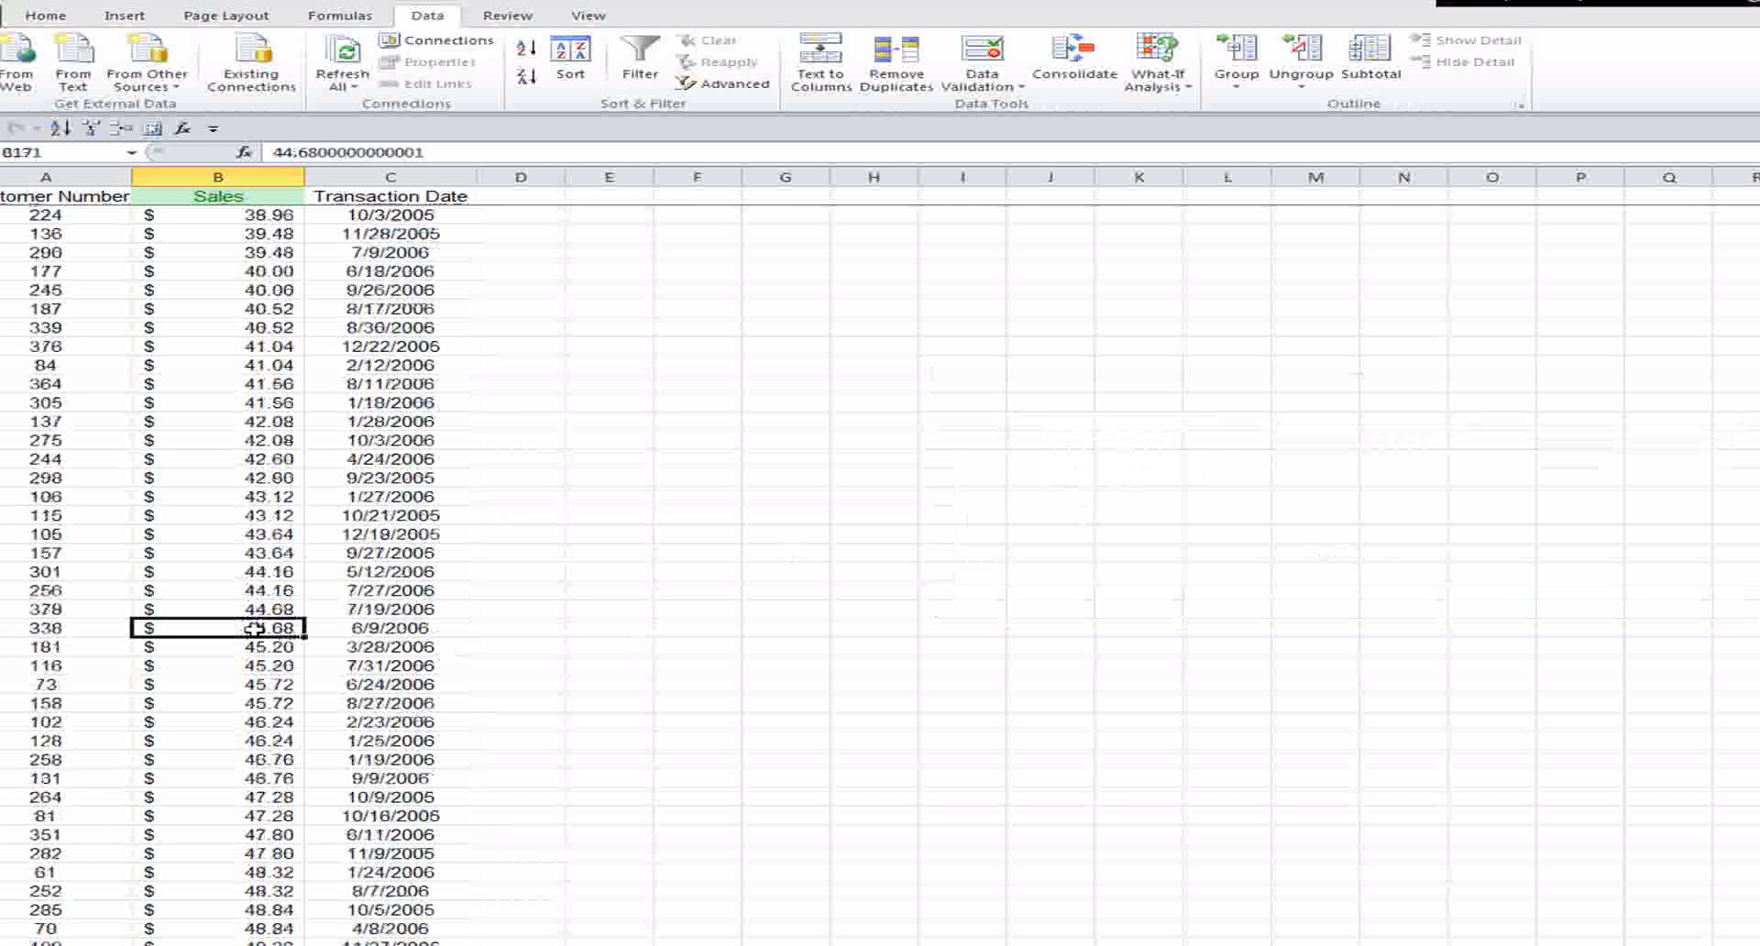
pyautogui.scroll(-6, 181, 659)
pyautogui.moveTo(181, 660); pyautogui.dragTo(272, 700)
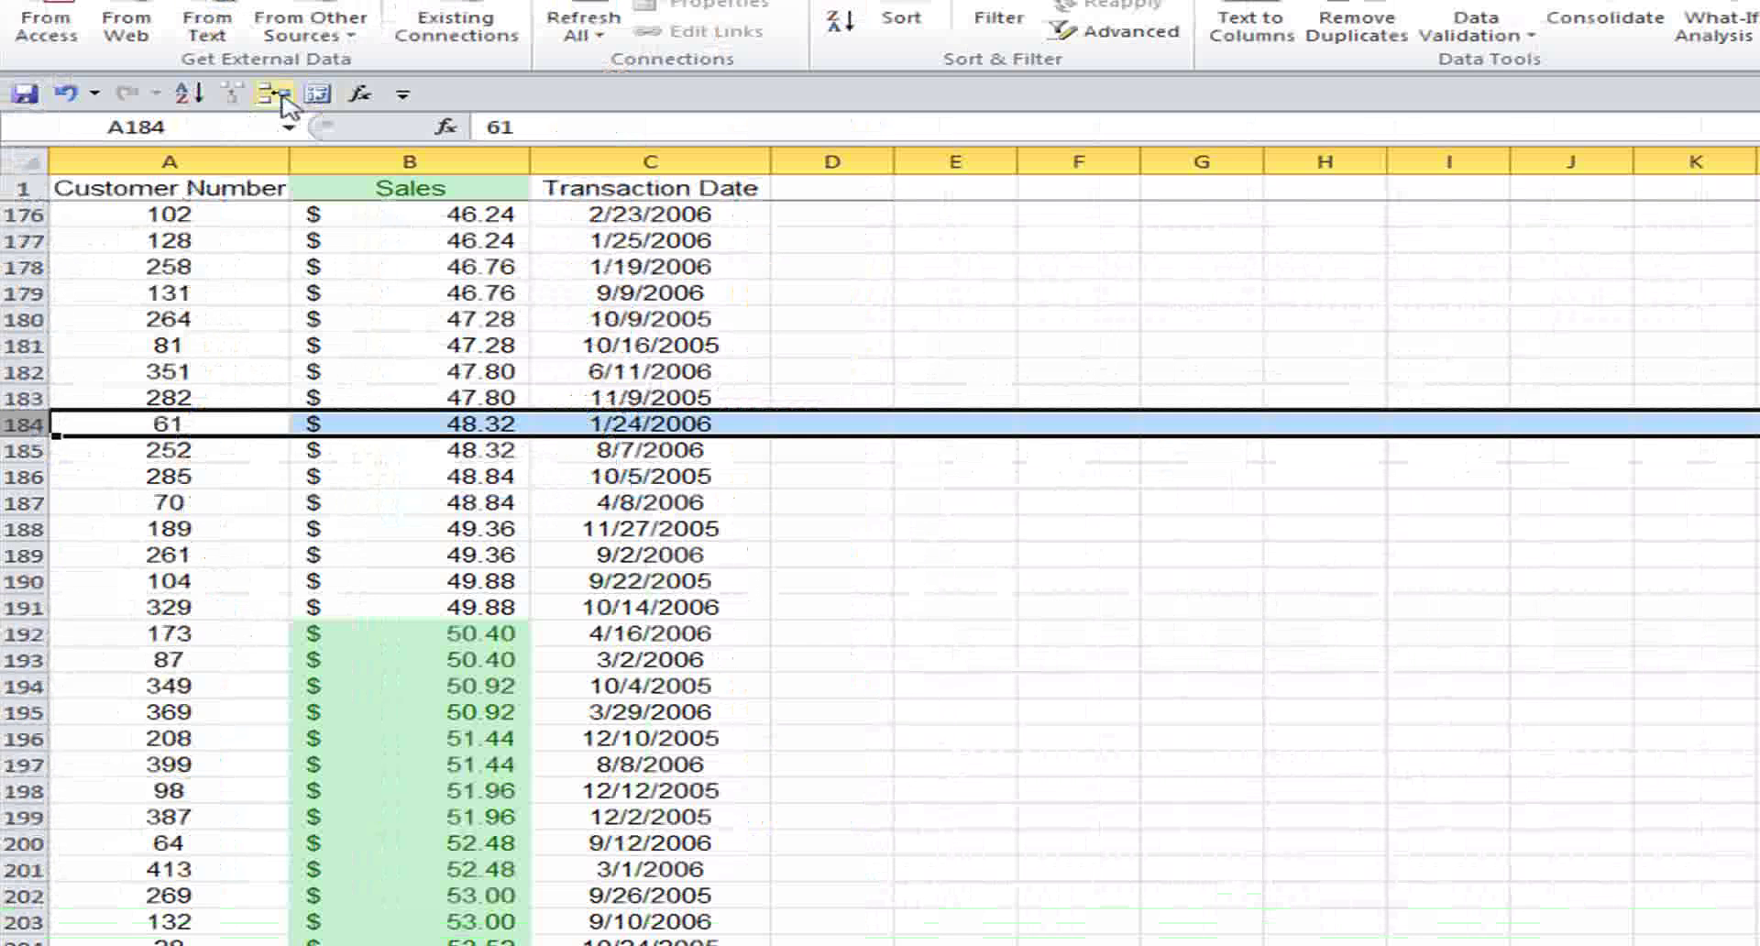
pyautogui.click(275, 93)
pyautogui.click(178, 424)
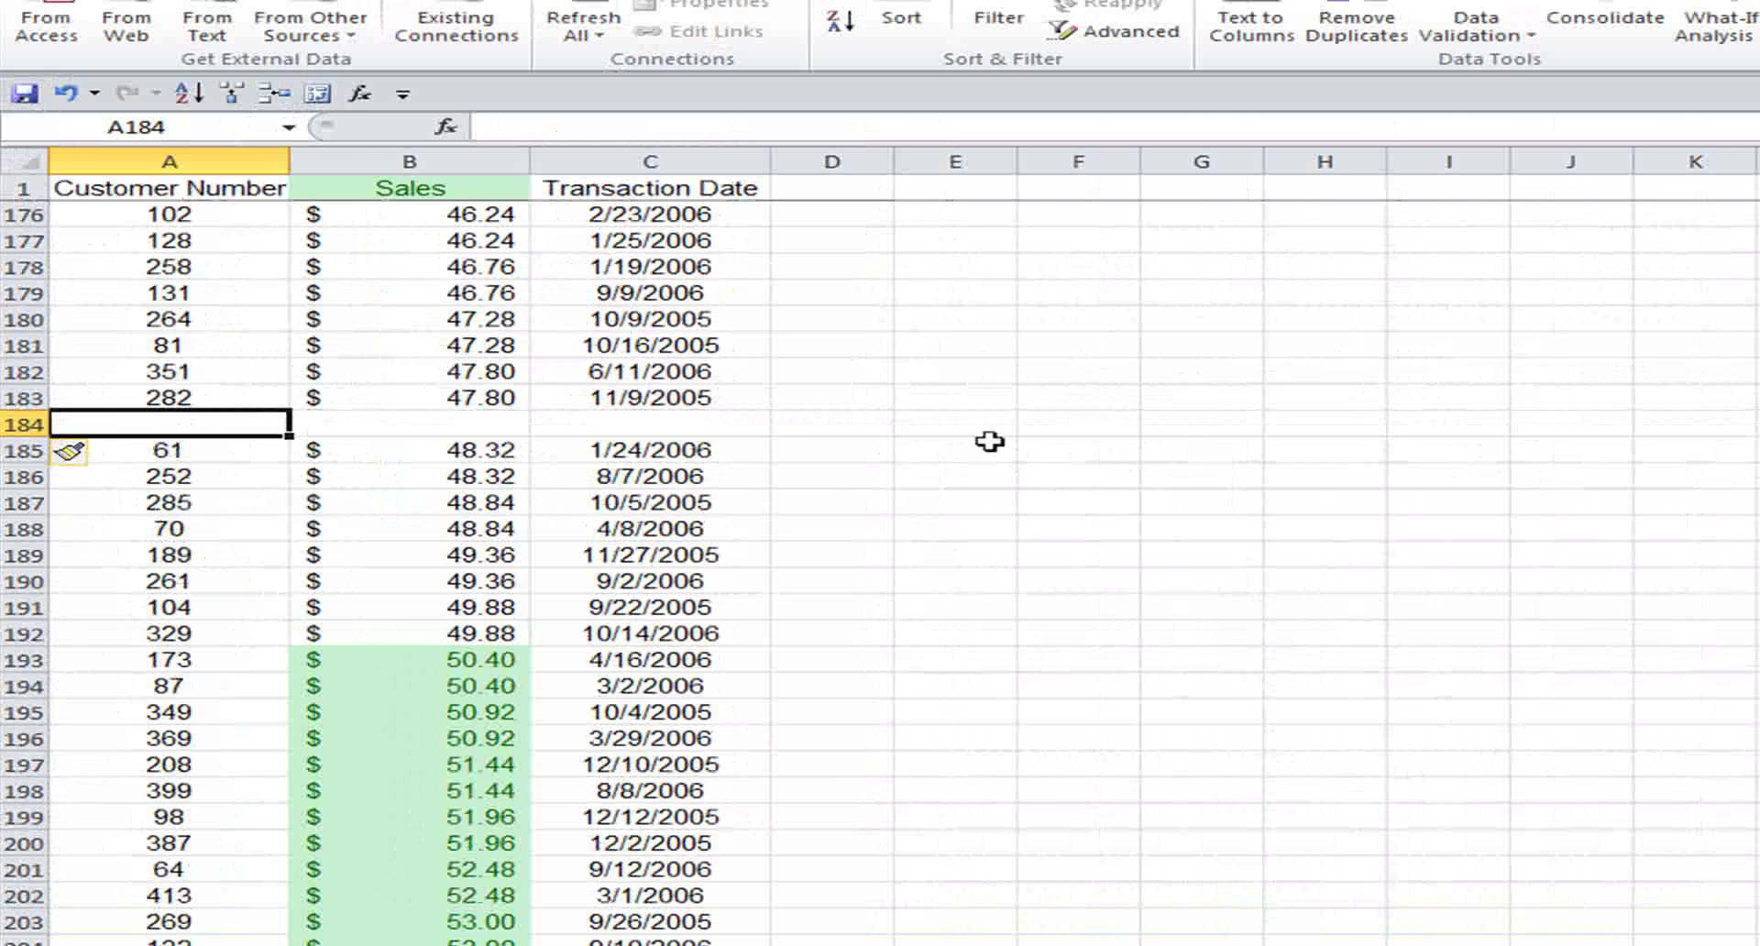
# Fill the blank row 184 with a customer number, sales of 62.00 and the transaction date 6/1/2005, and select its Sales cell.
pyautogui.write('5')
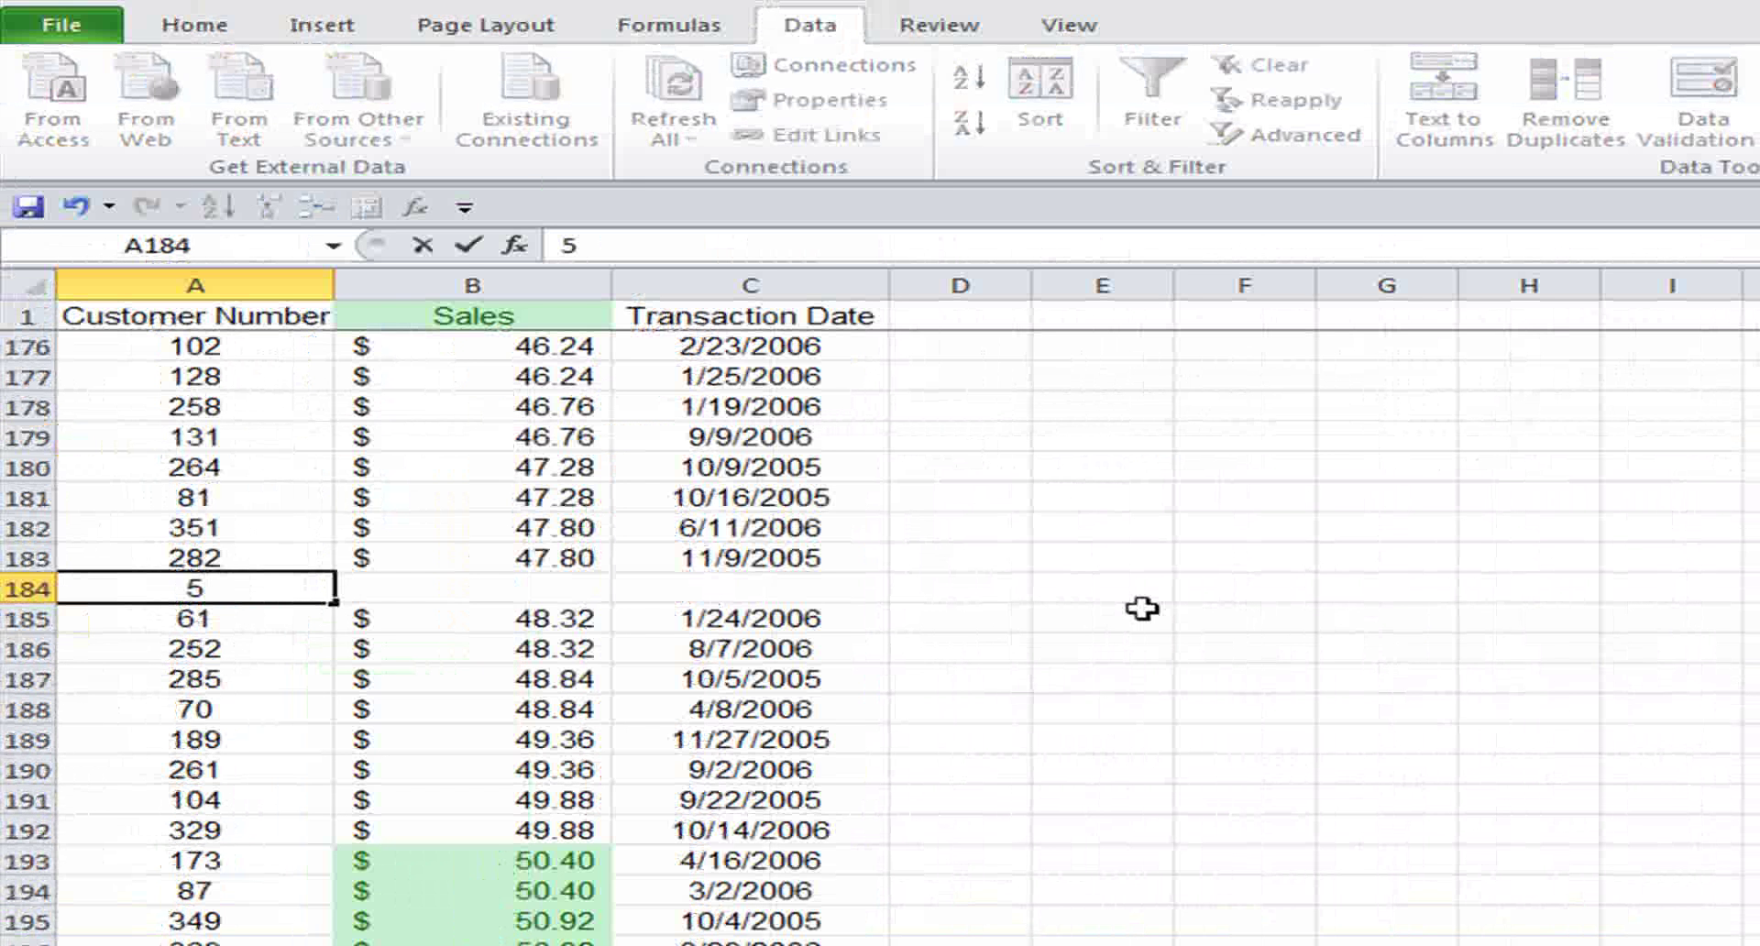
pyautogui.write('00')
pyautogui.press('Tab')
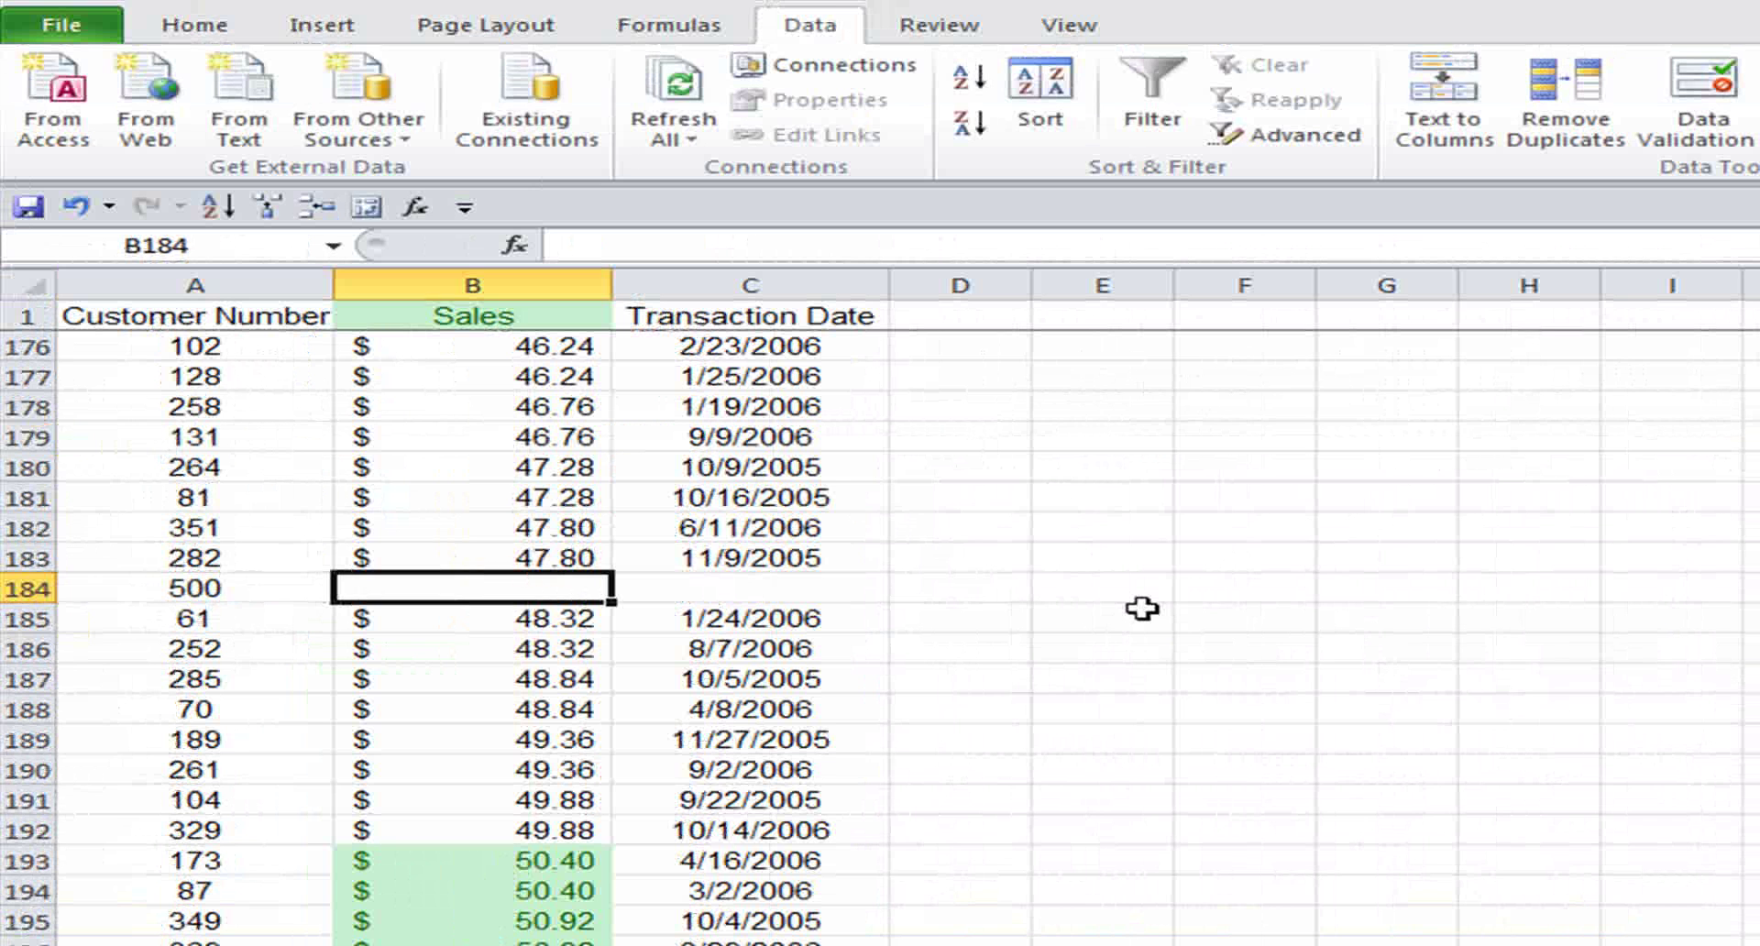
pyautogui.write('62.00')
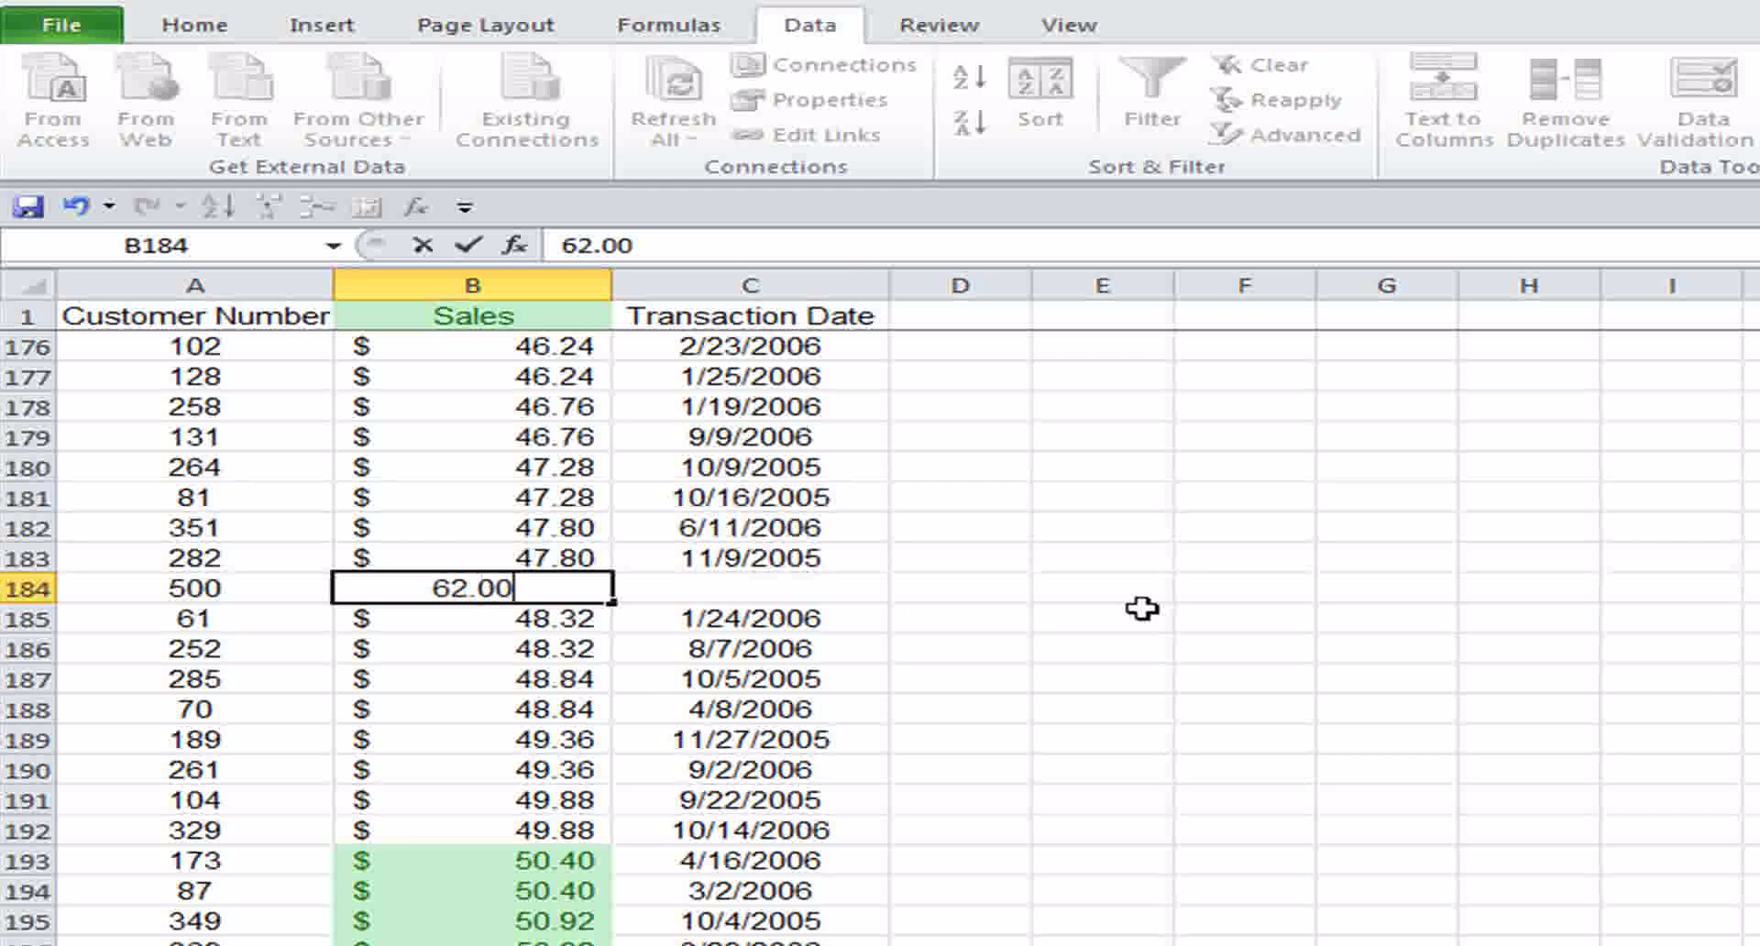
pyautogui.press('Tab')
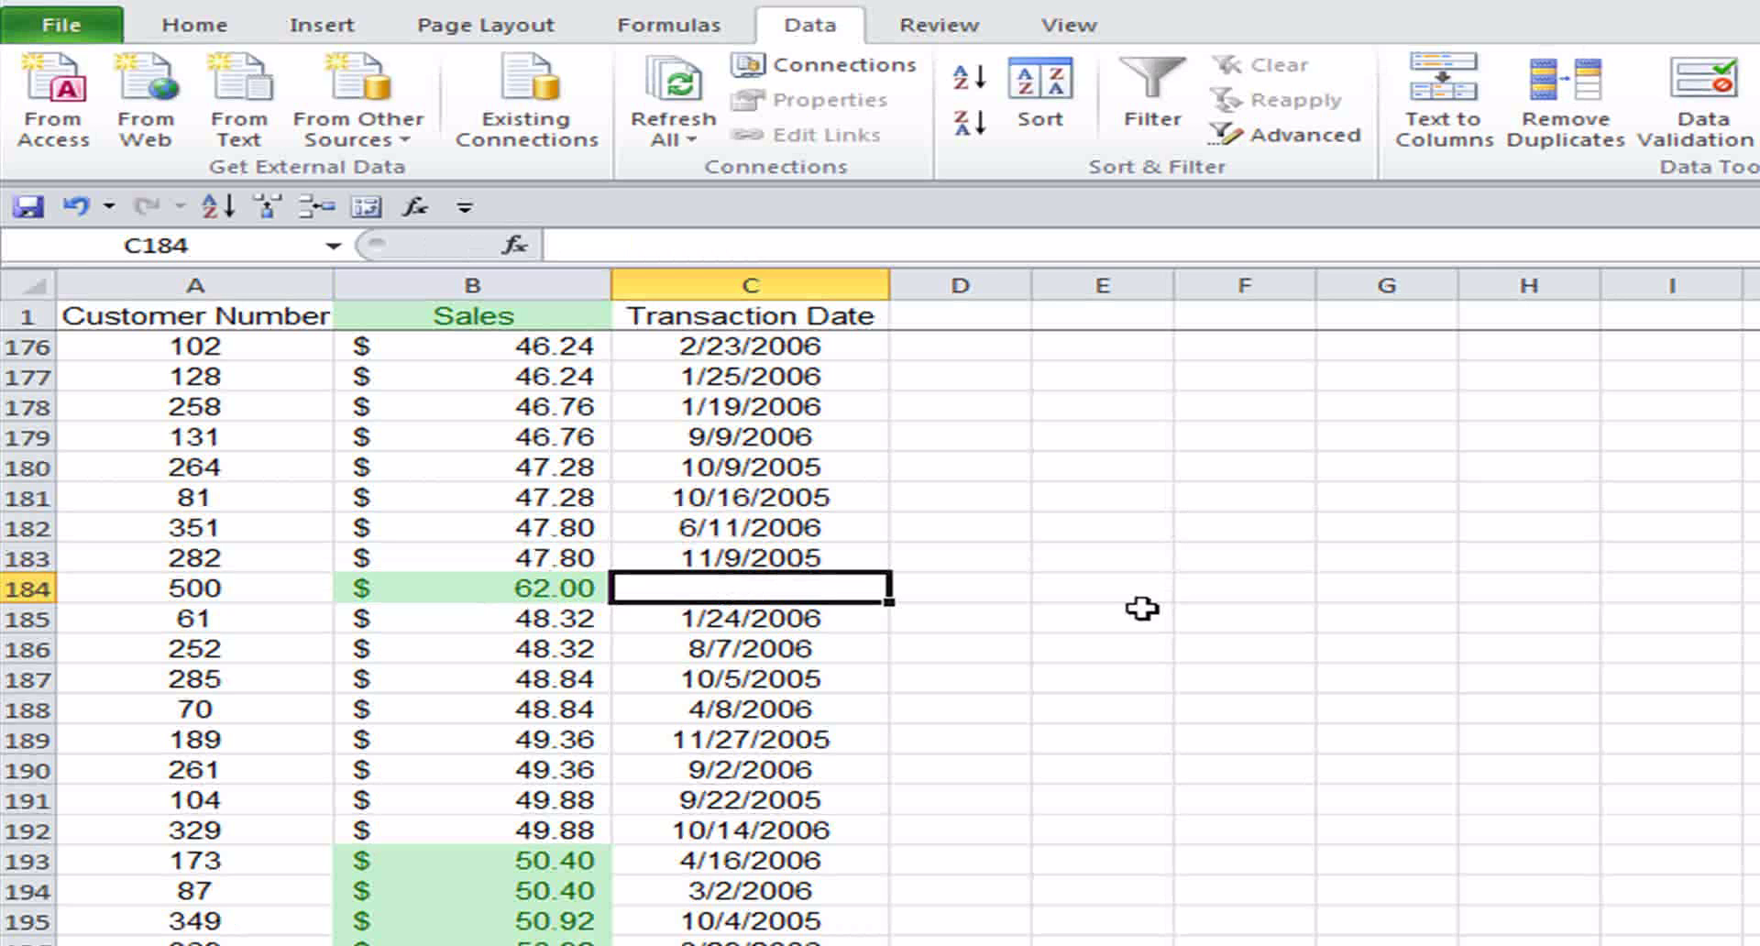
pyautogui.write('6/1/2005')
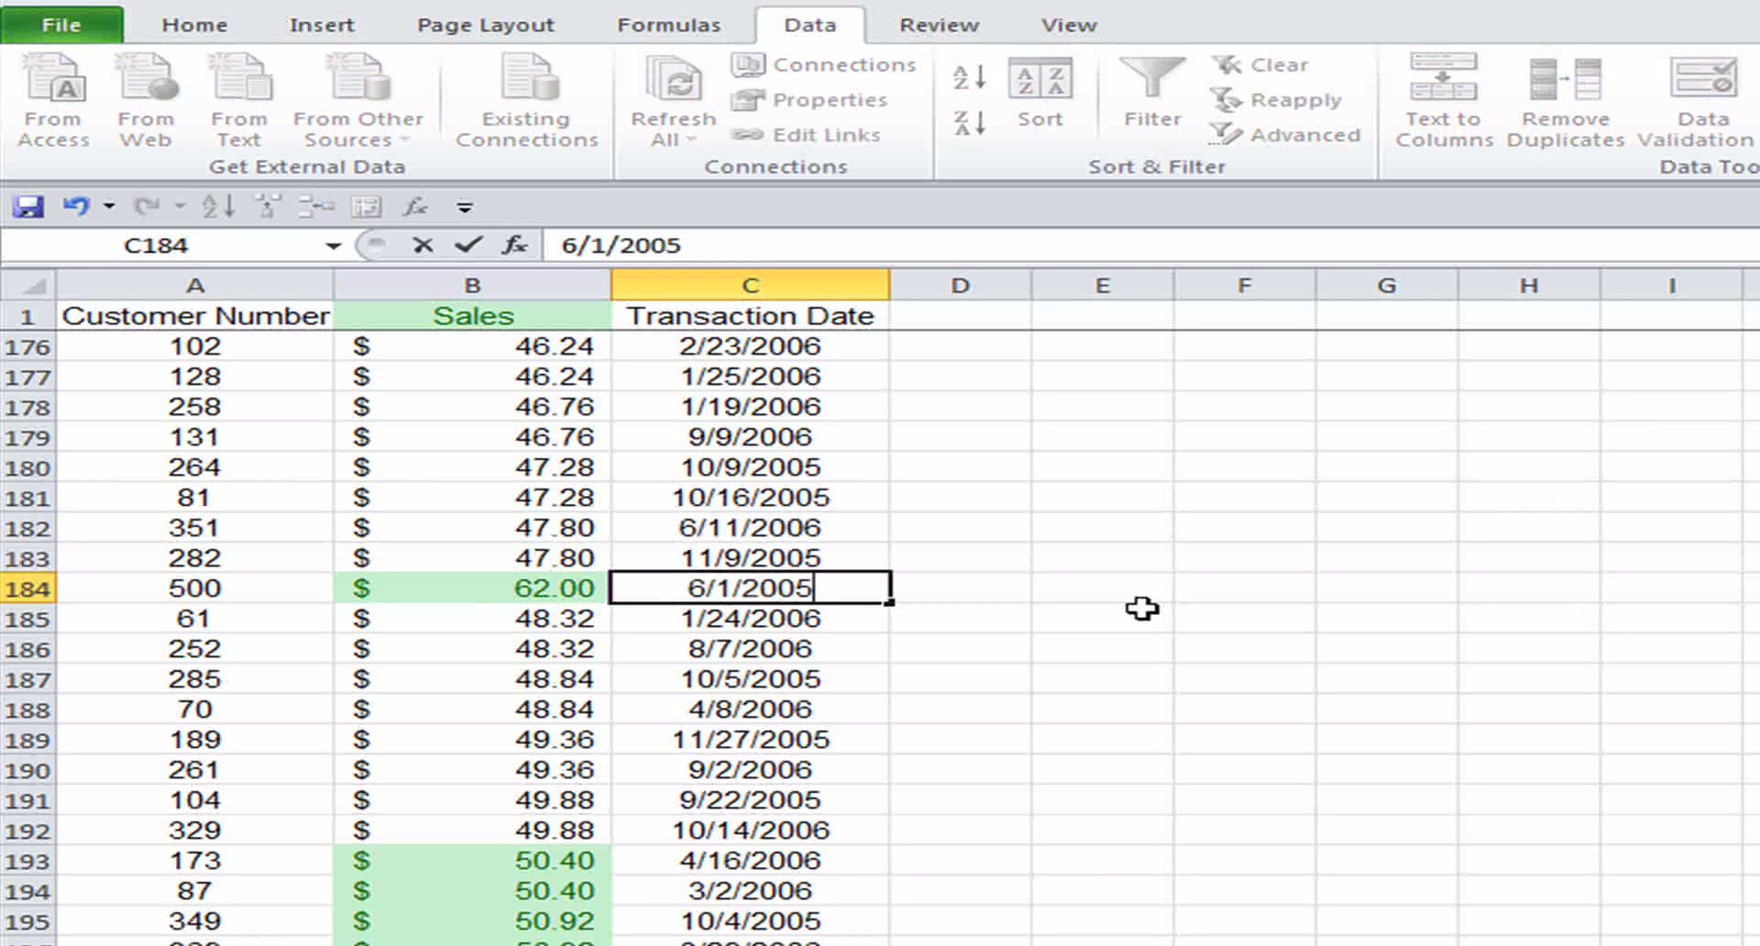
pyautogui.press('Return')
pyautogui.click(510, 582)
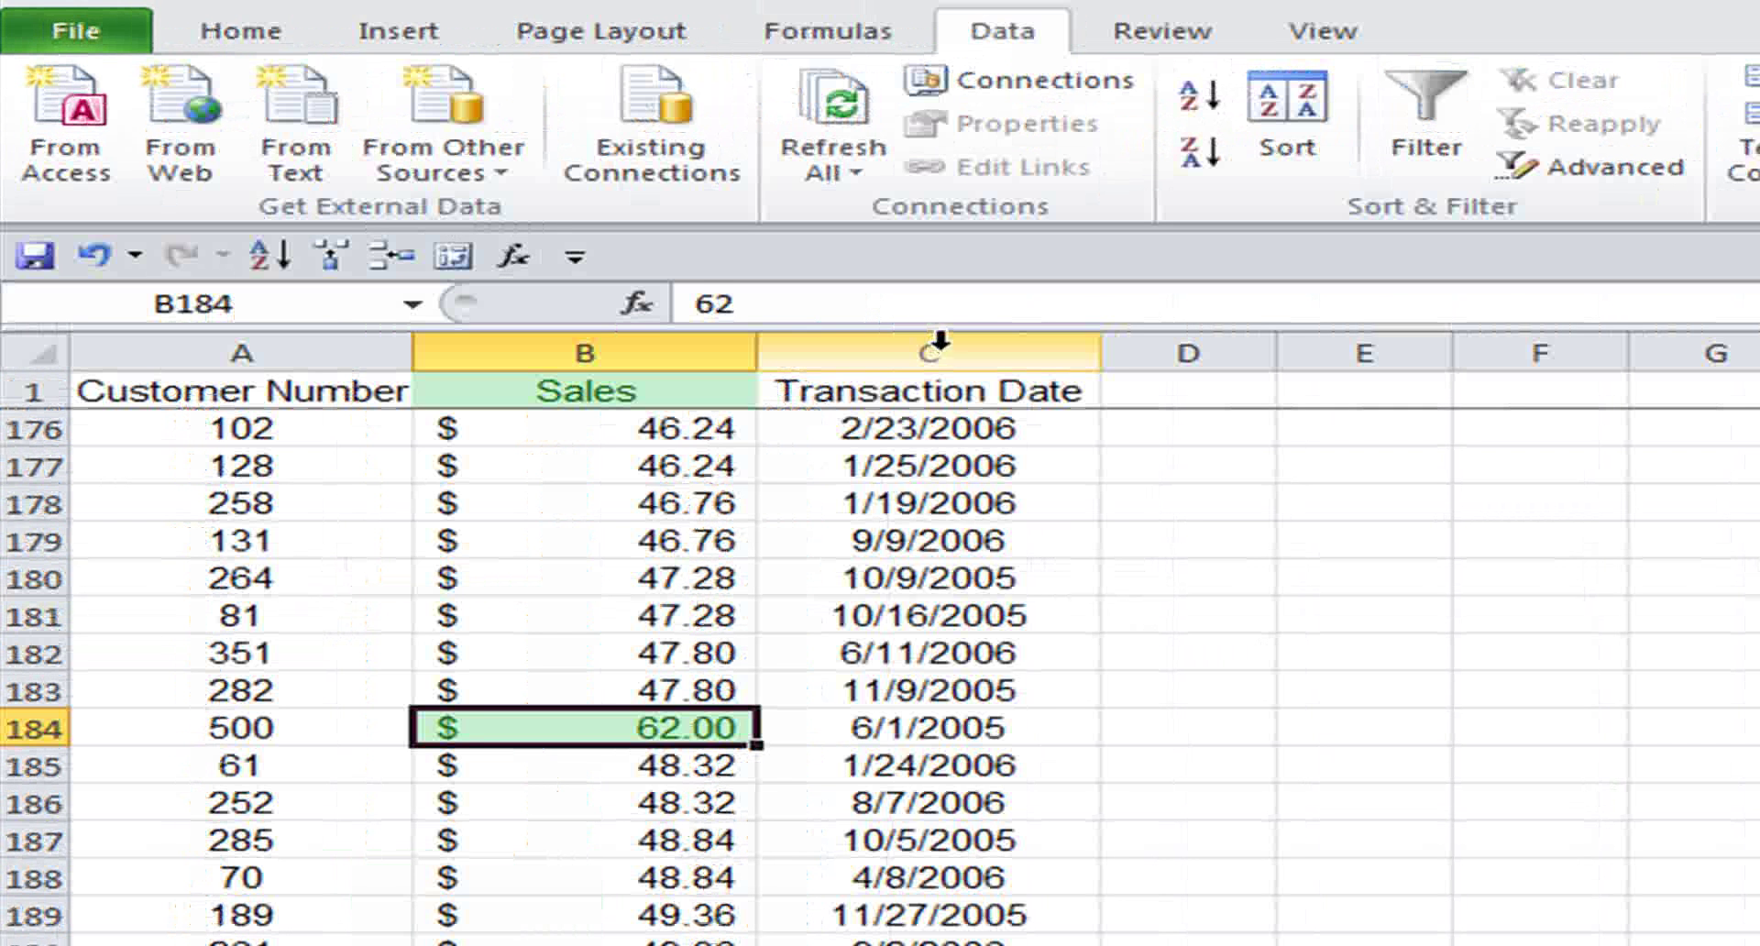
# Insert a new column between Sales and Transaction Date and title it "Cash?".
pyautogui.moveTo(931, 351); pyautogui.dragTo(170, 352)
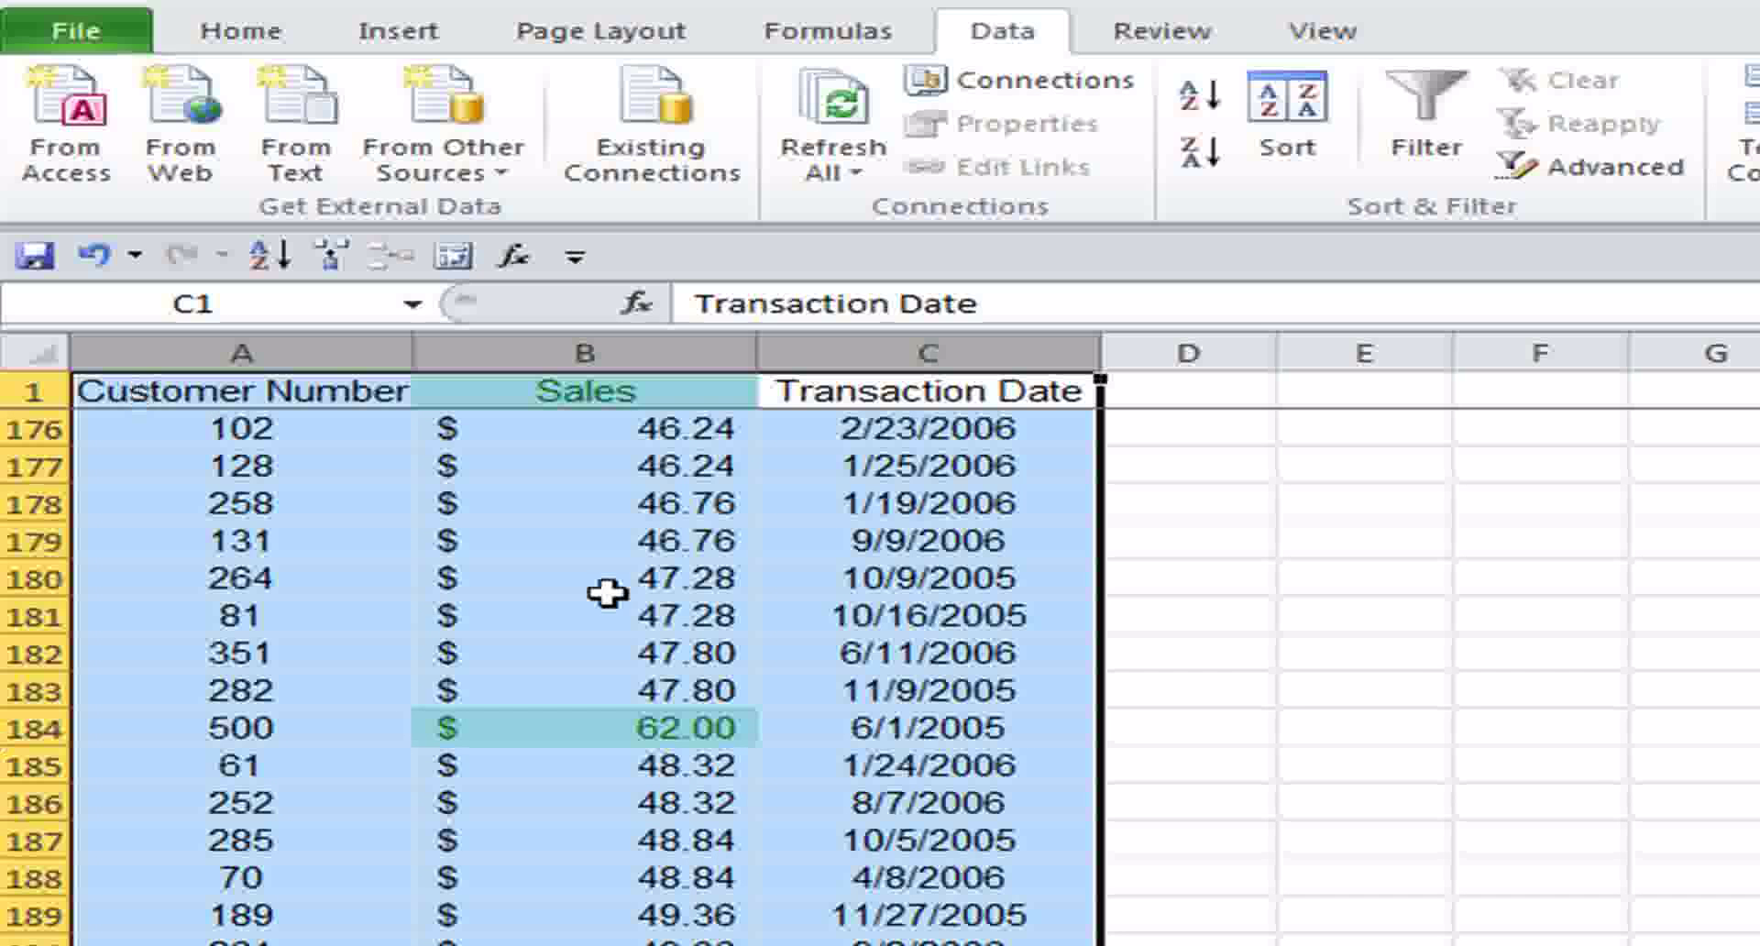
pyautogui.click(308, 252)
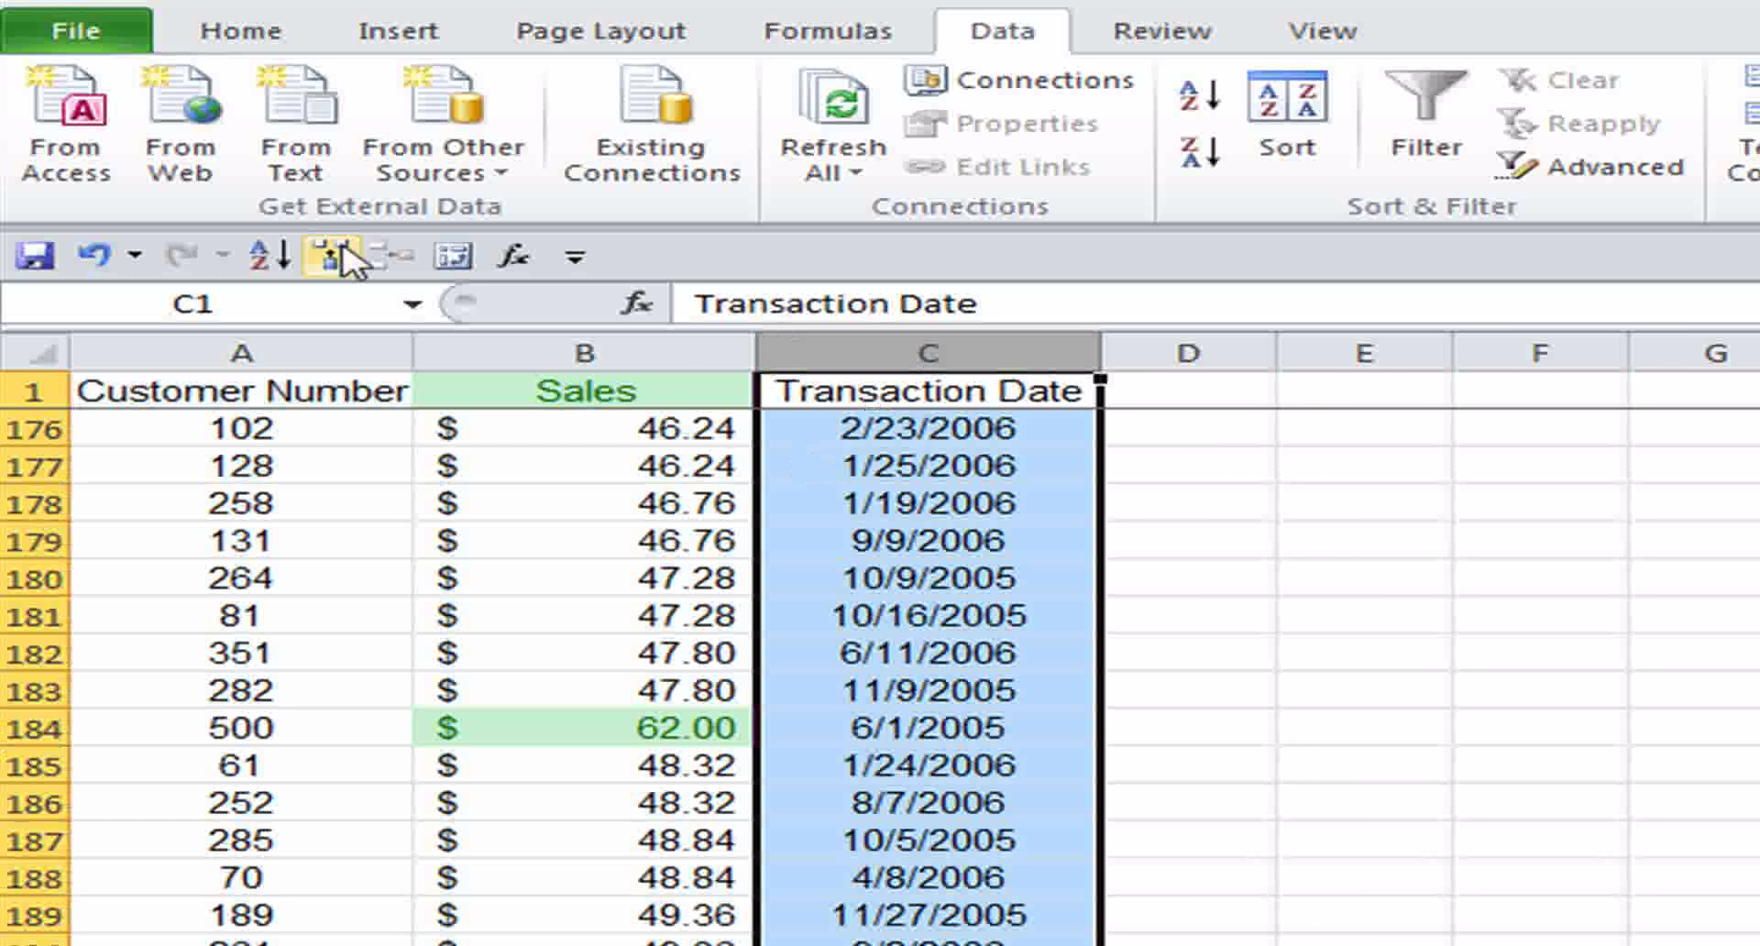
pyautogui.click(331, 255)
pyautogui.click(885, 397)
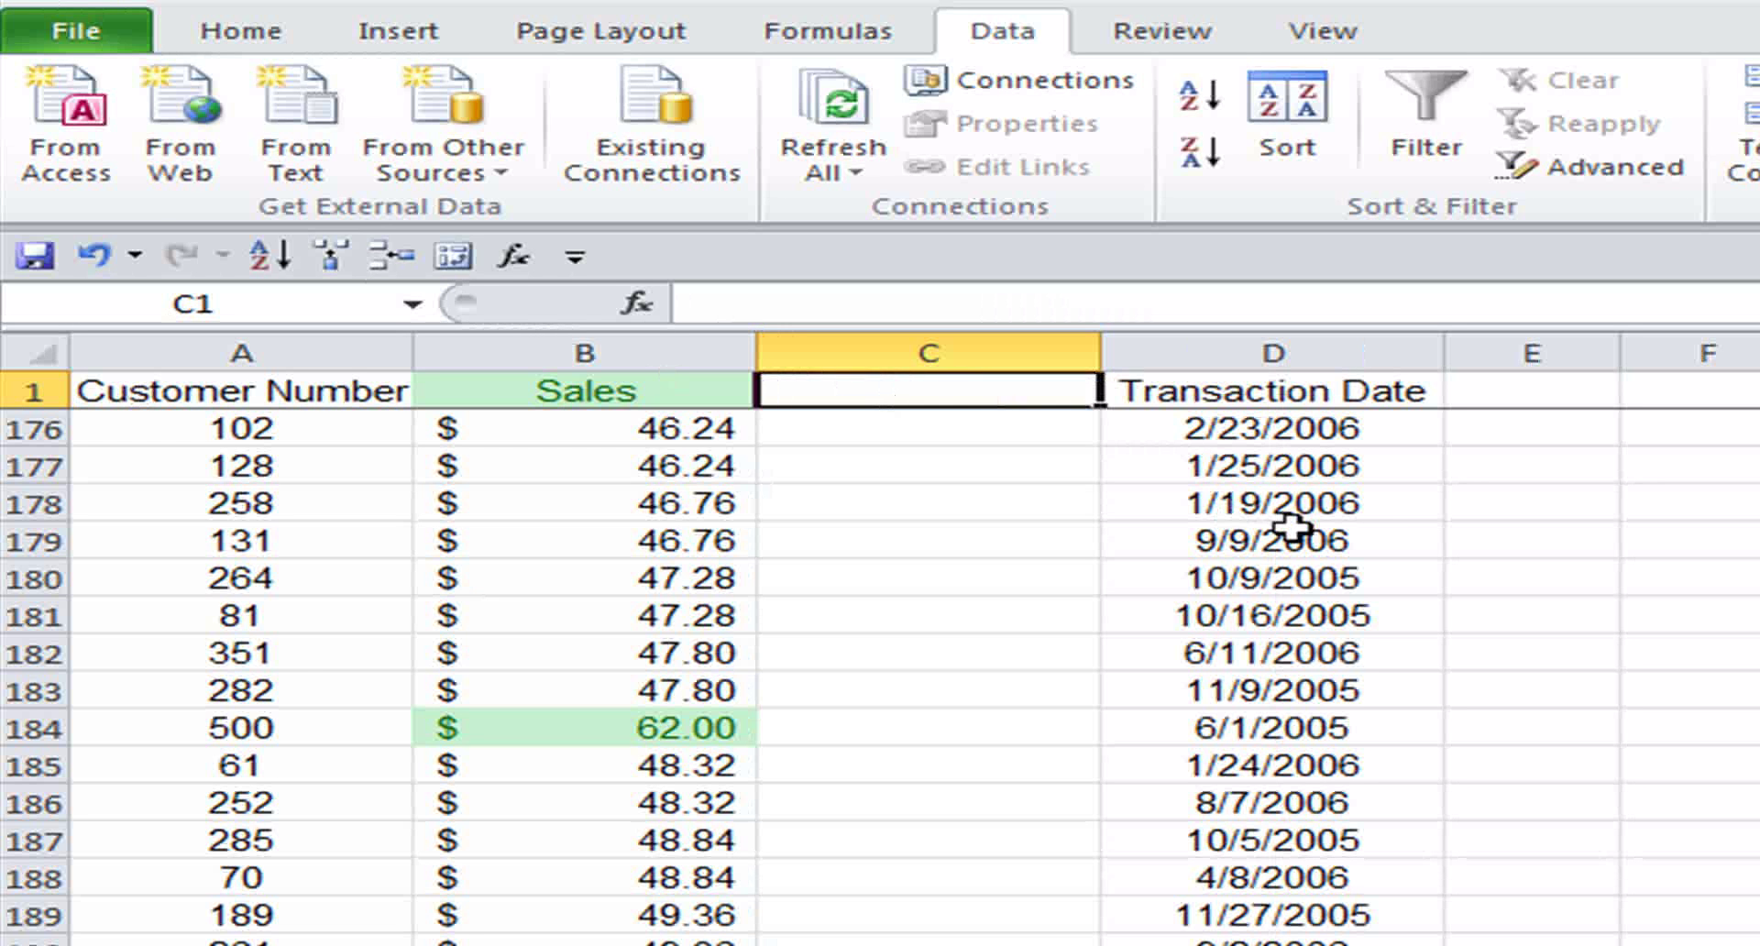
pyautogui.write('Cash?')
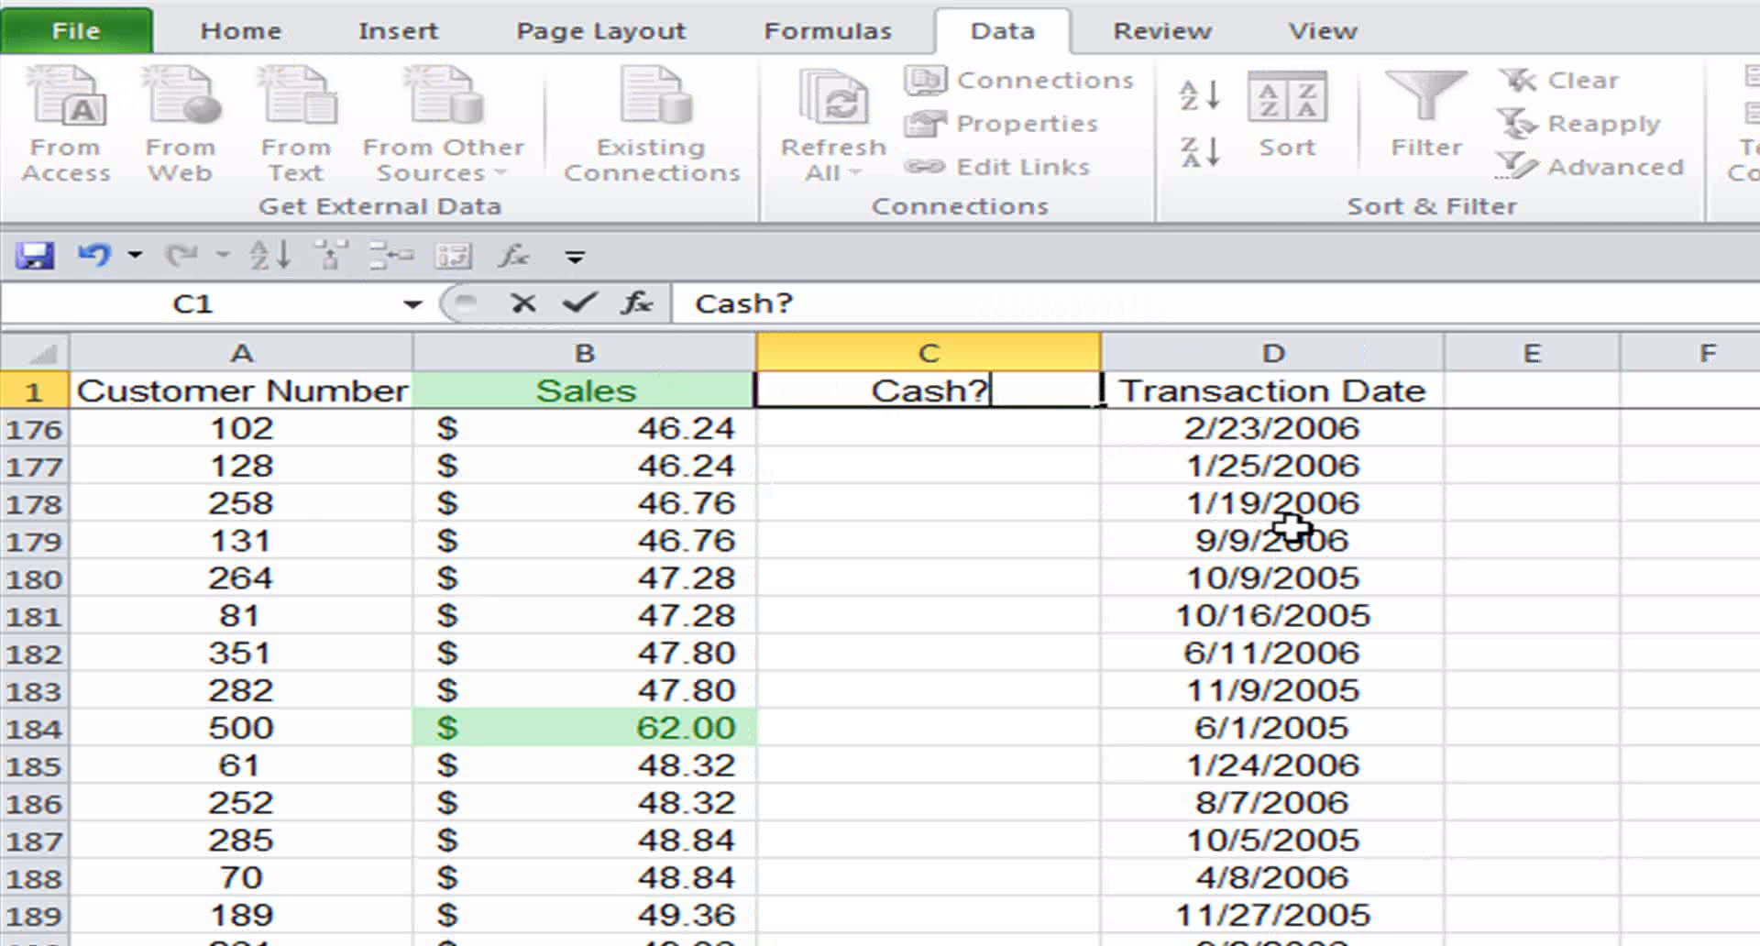
pyautogui.press('Return')
# Enter "Yes" in the first two data cells of the Cash? column, C2 and C3.
pyautogui.write('Yes')
pyautogui.press('Return')
pyautogui.write('Y')
pyautogui.press('Return')
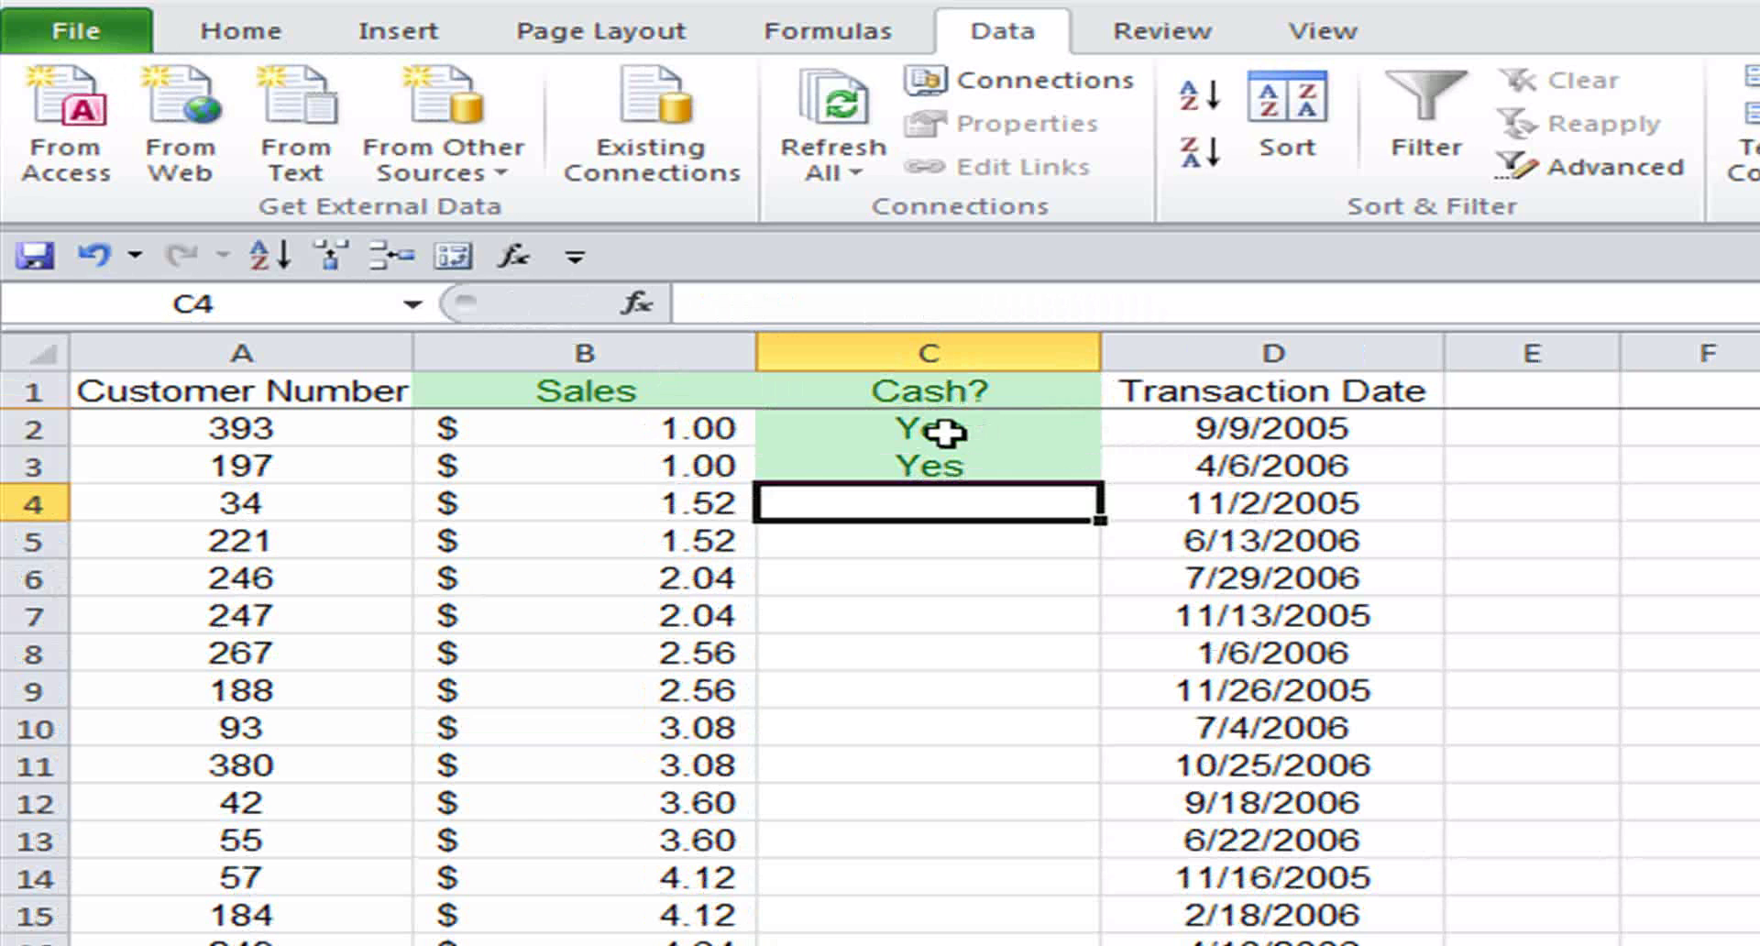
# Clear the conditional formatting rules from the whole Cash? column only, leaving the Sales rule in place.
pyautogui.click(1008, 339)
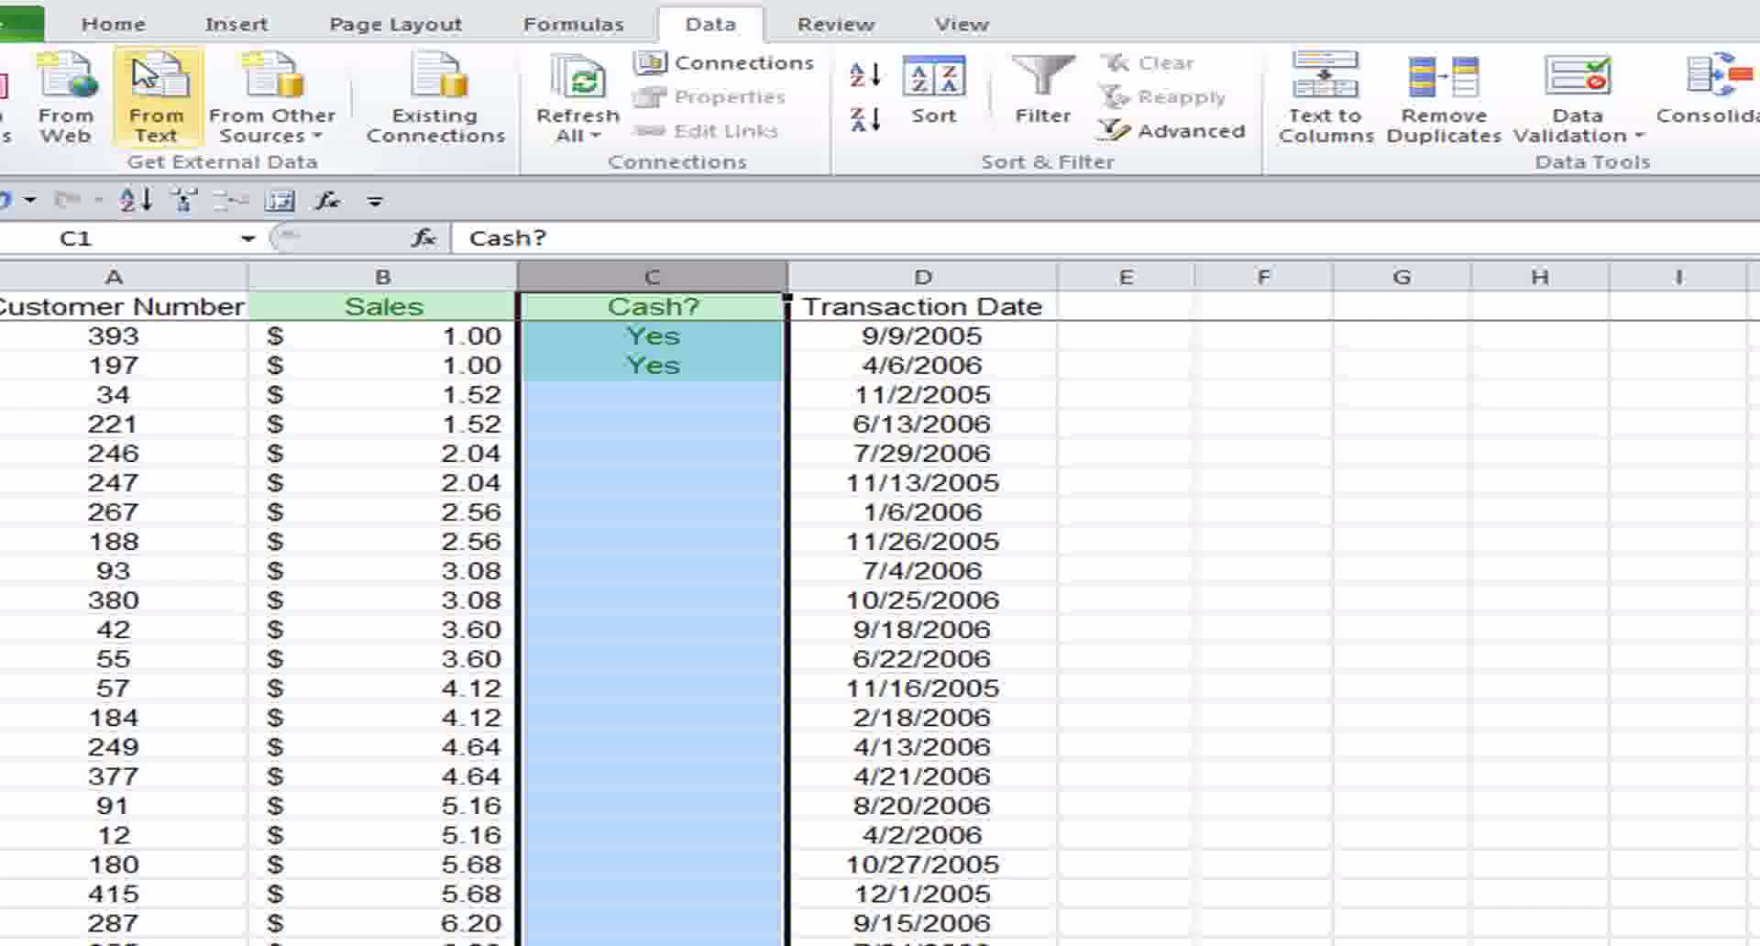
pyautogui.click(234, 35)
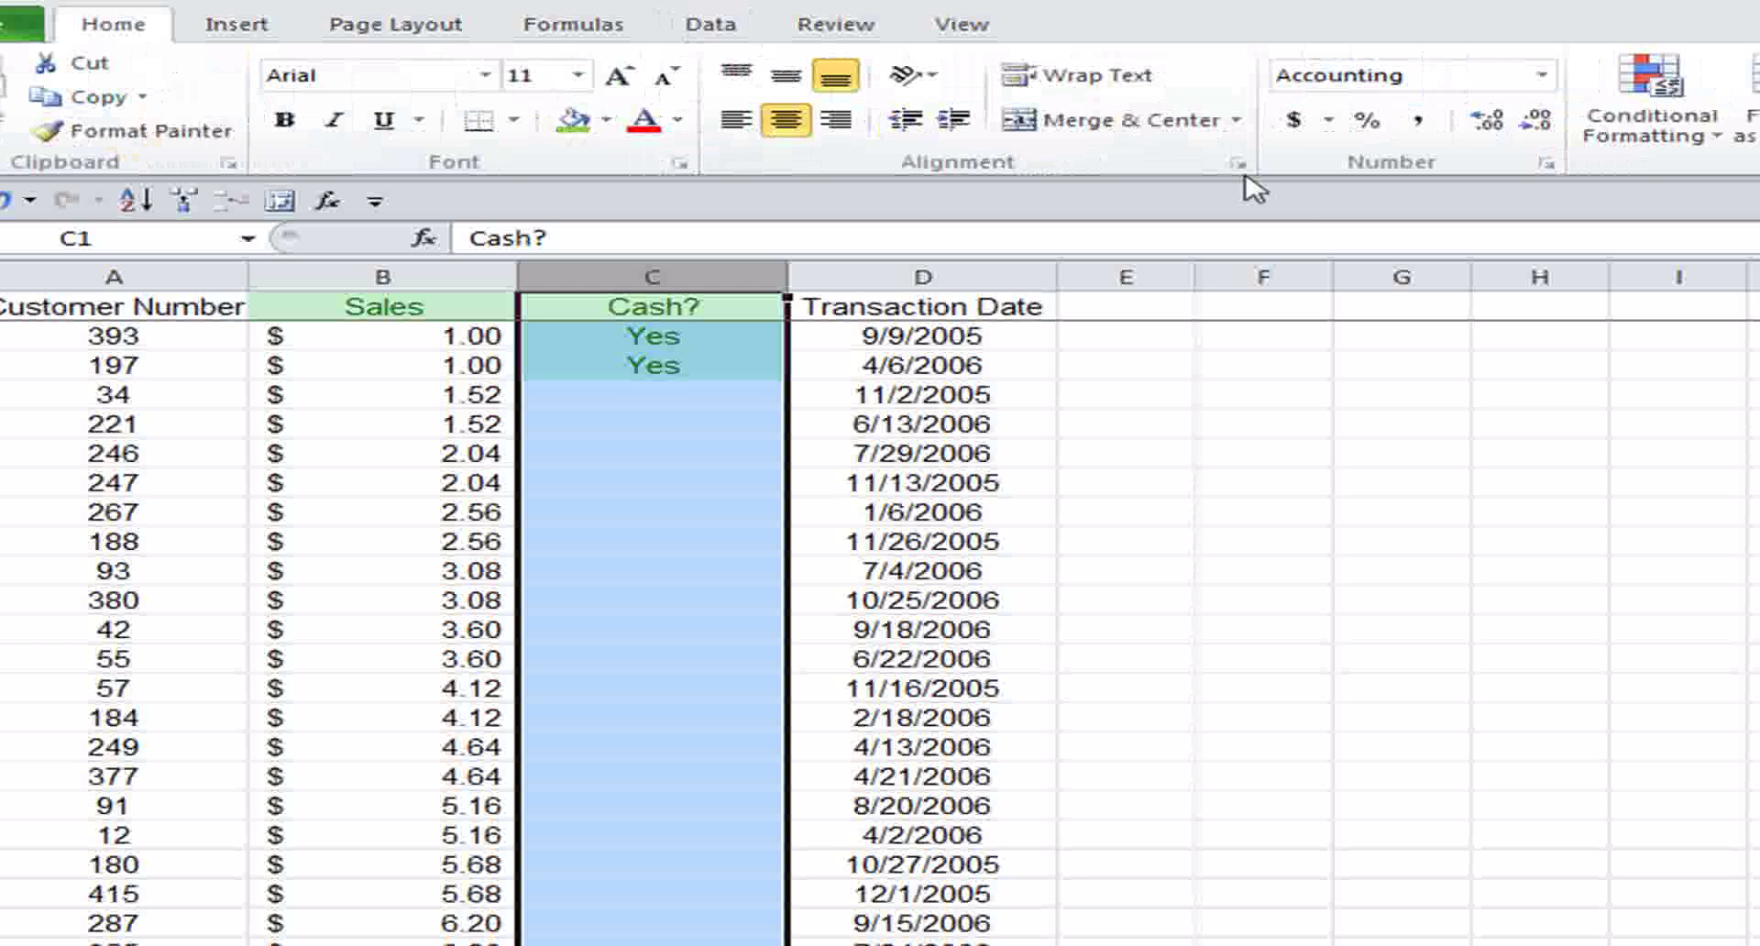
pyautogui.click(1675, 142)
pyautogui.moveTo(1688, 552)
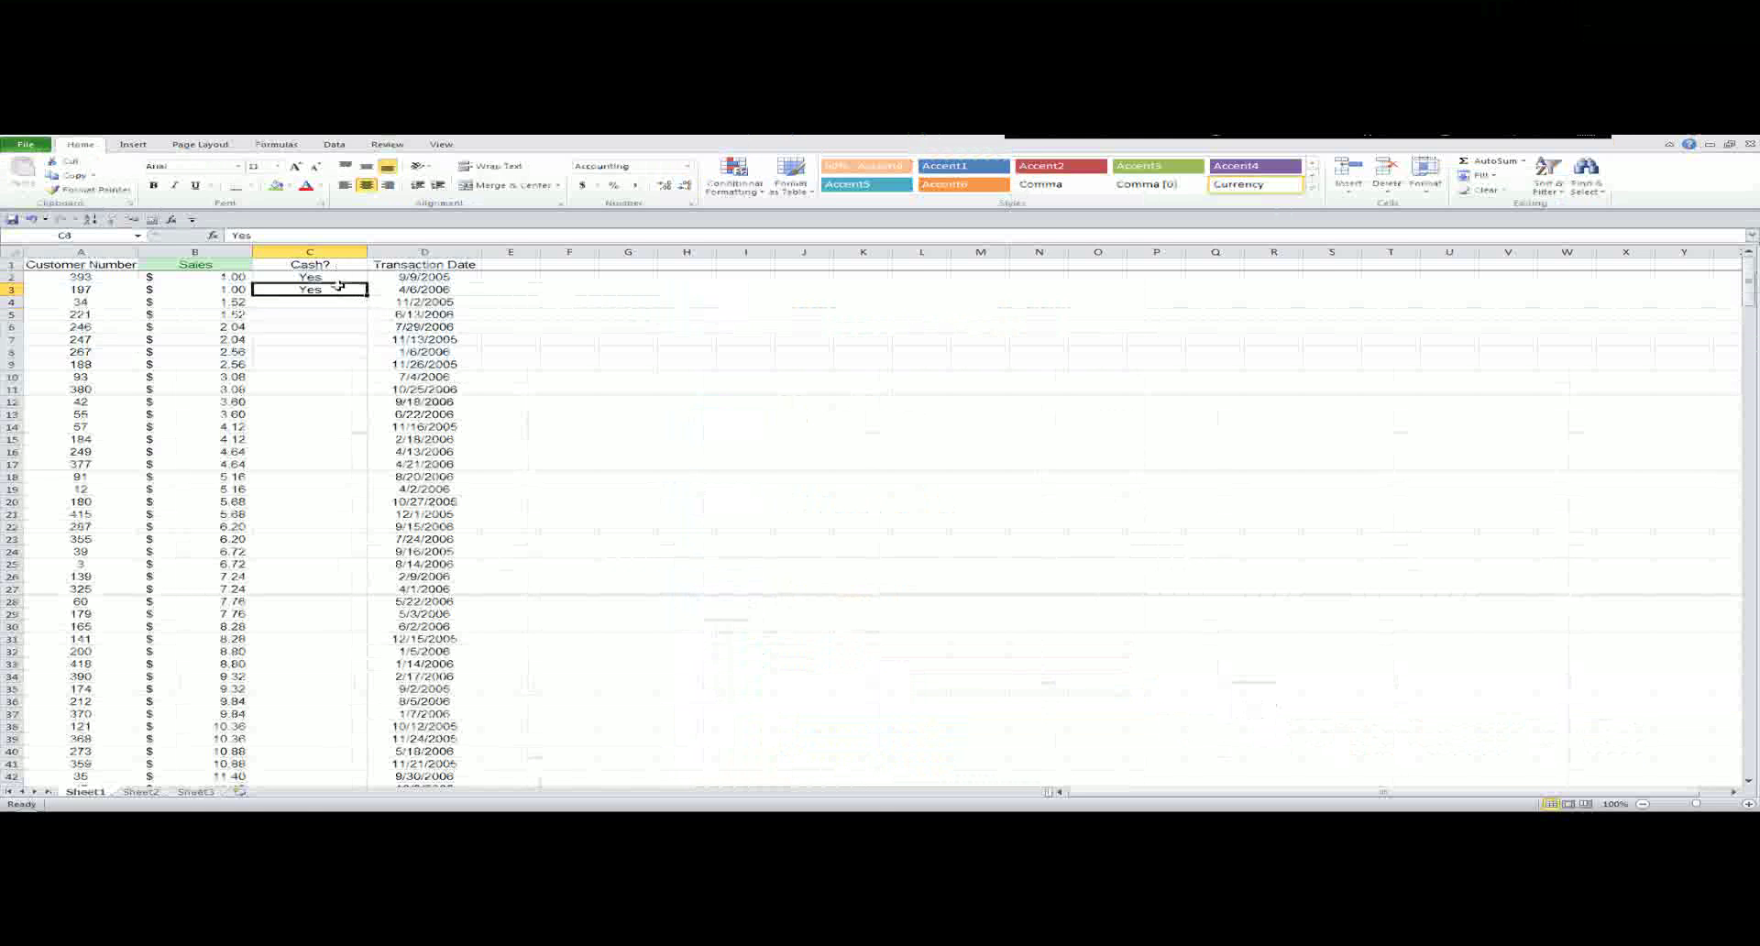
# Fill the Cash? column with "Yes" down to row 200 and with "No" from row 201 to the end of the list.
pyautogui.moveTo(369, 294); pyautogui.dragTo(328, 653)
pyautogui.click(326, 664)
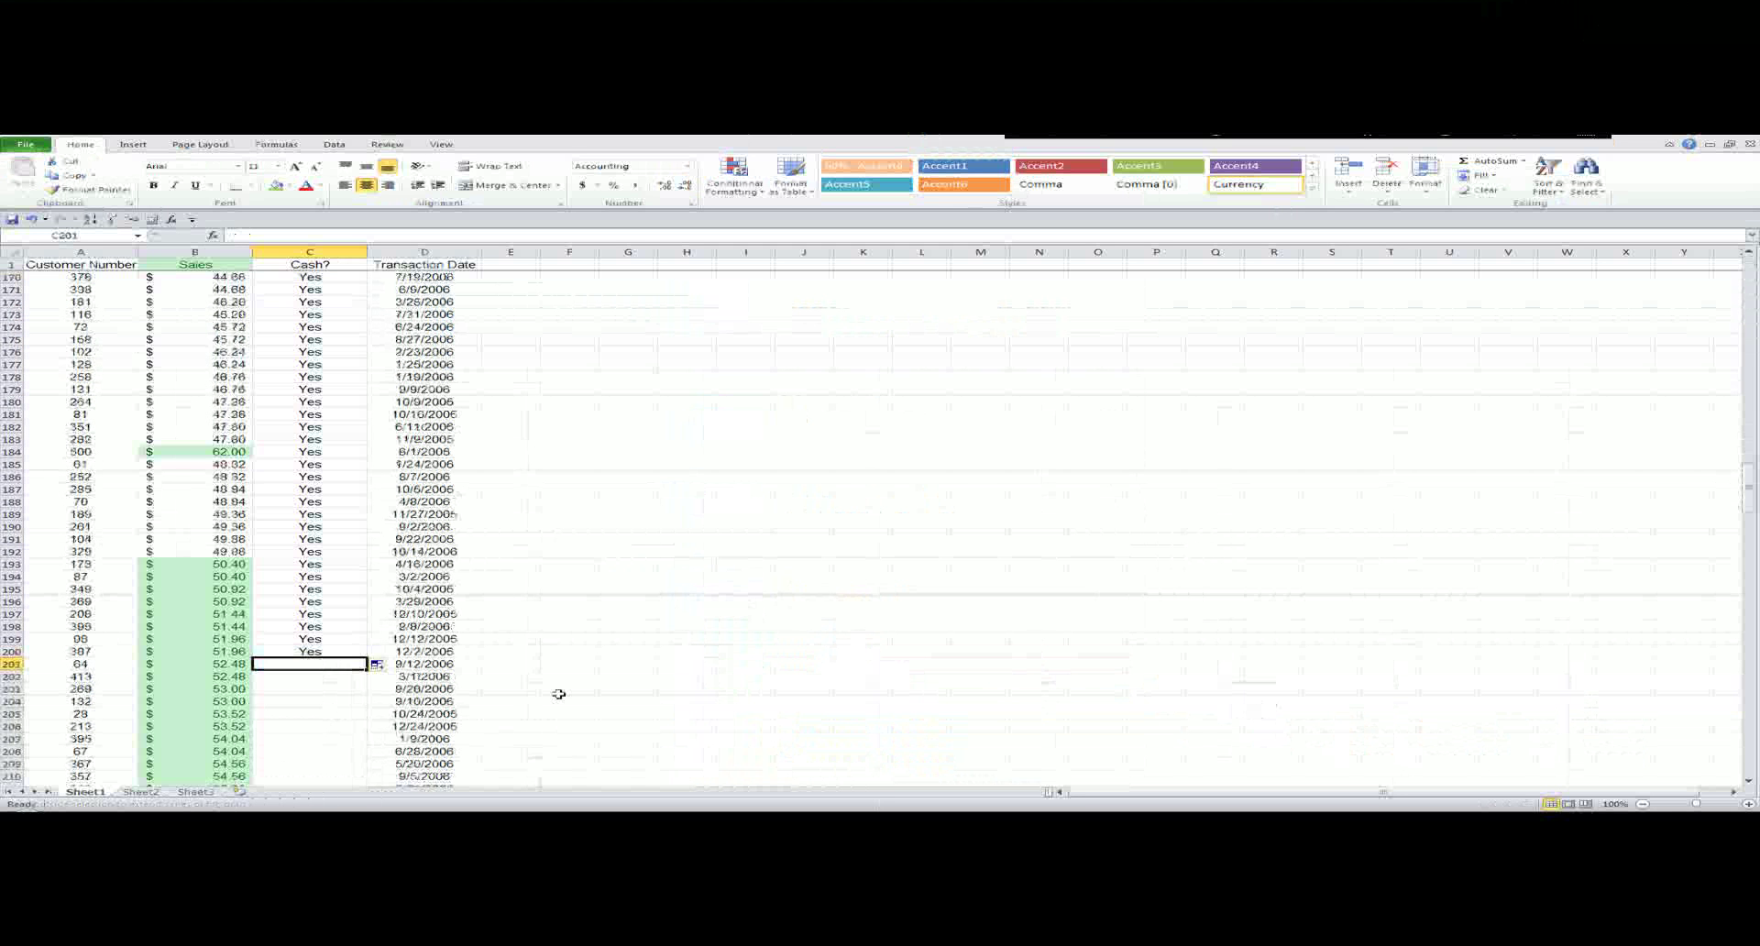
pyautogui.write('No')
pyautogui.scroll(-2, 560, 694)
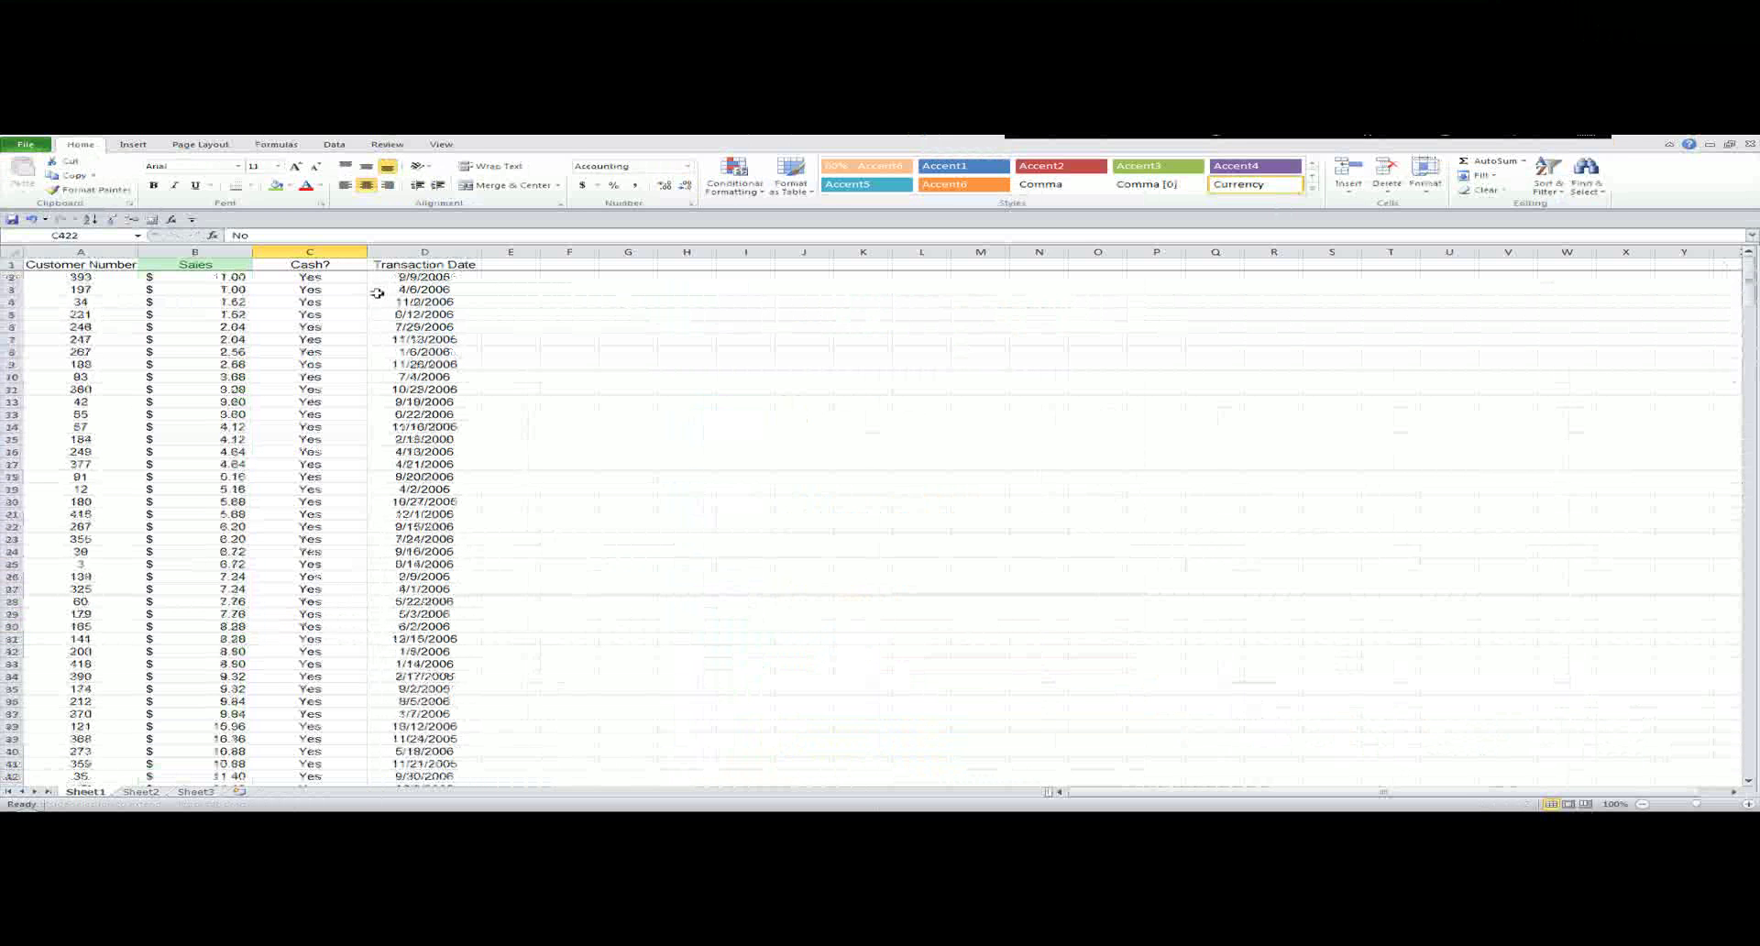
# Highlight Cash? cells equal to "Yes" with Light Red Fill with Dark Red Text, and check where Yes changes to No.
pyautogui.click(319, 248)
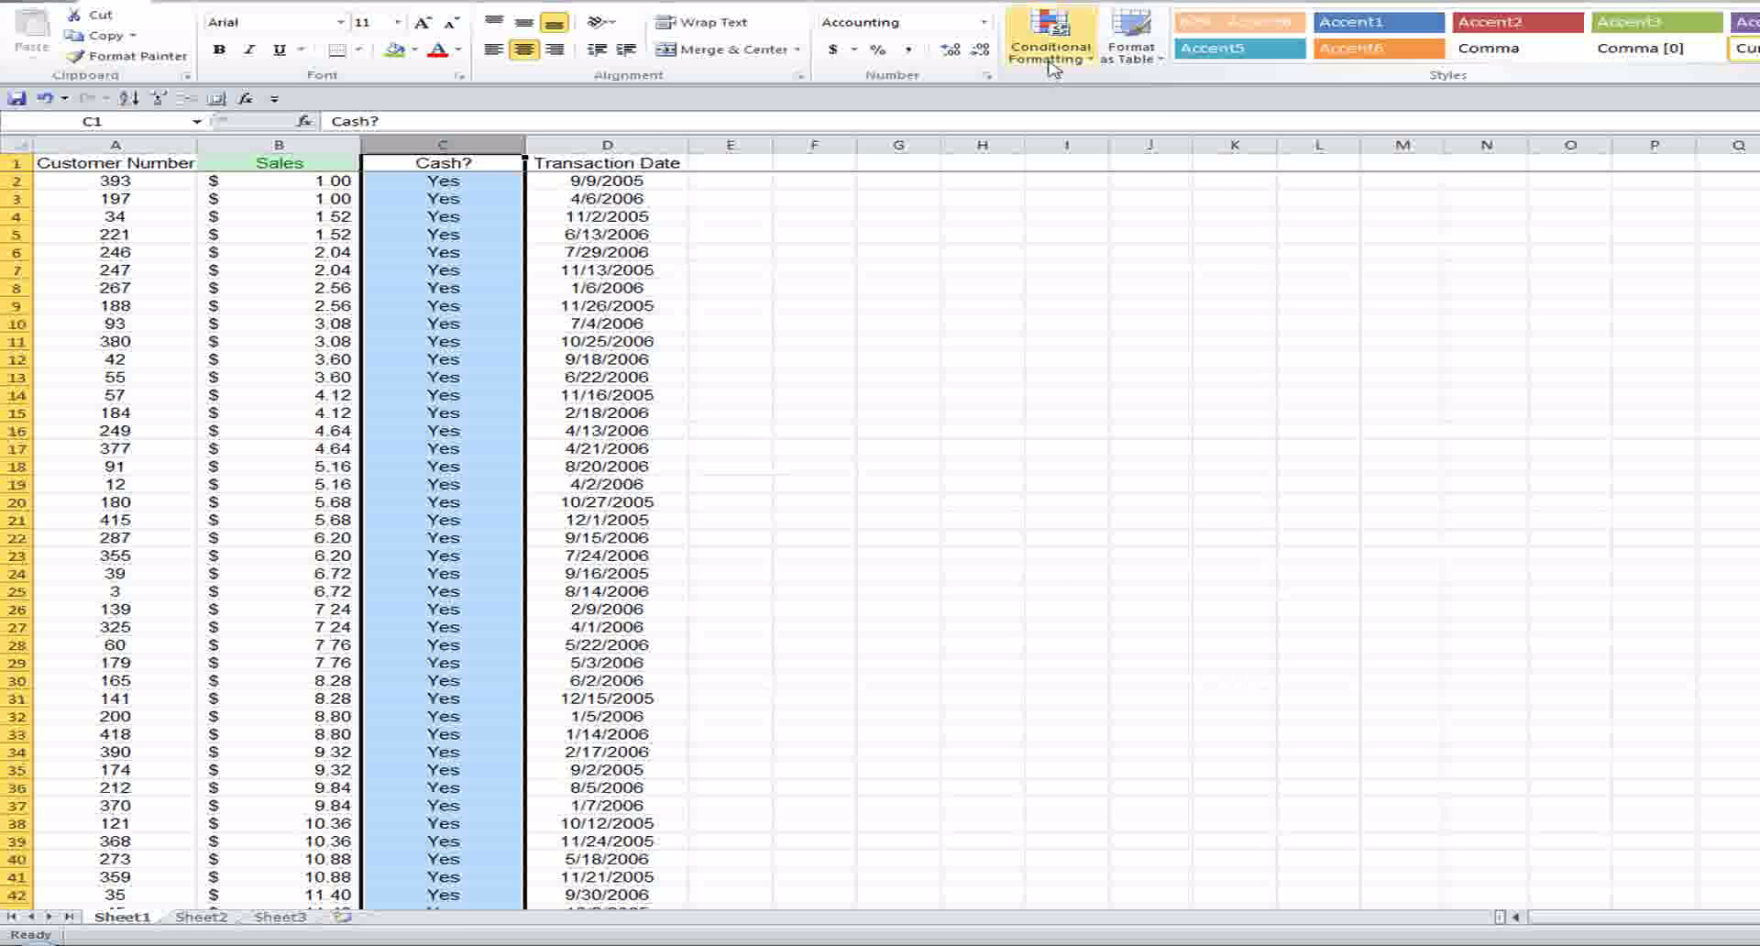
pyautogui.click(734, 190)
pyautogui.moveTo(1192, 88)
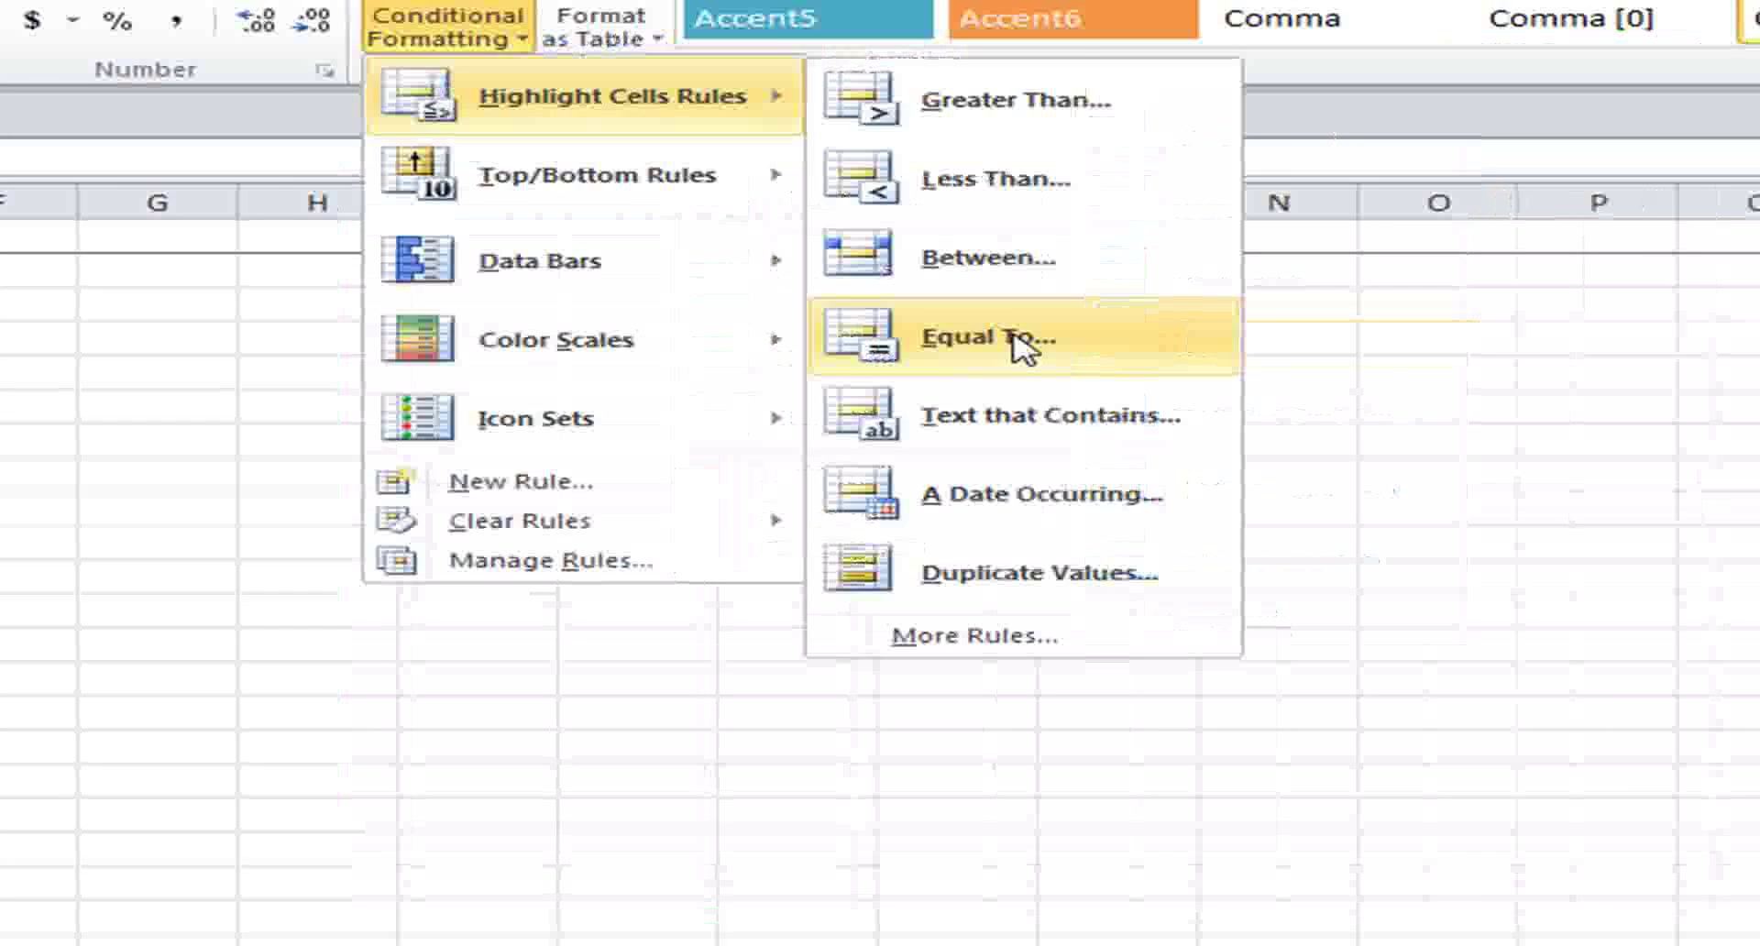
pyautogui.click(1265, 351)
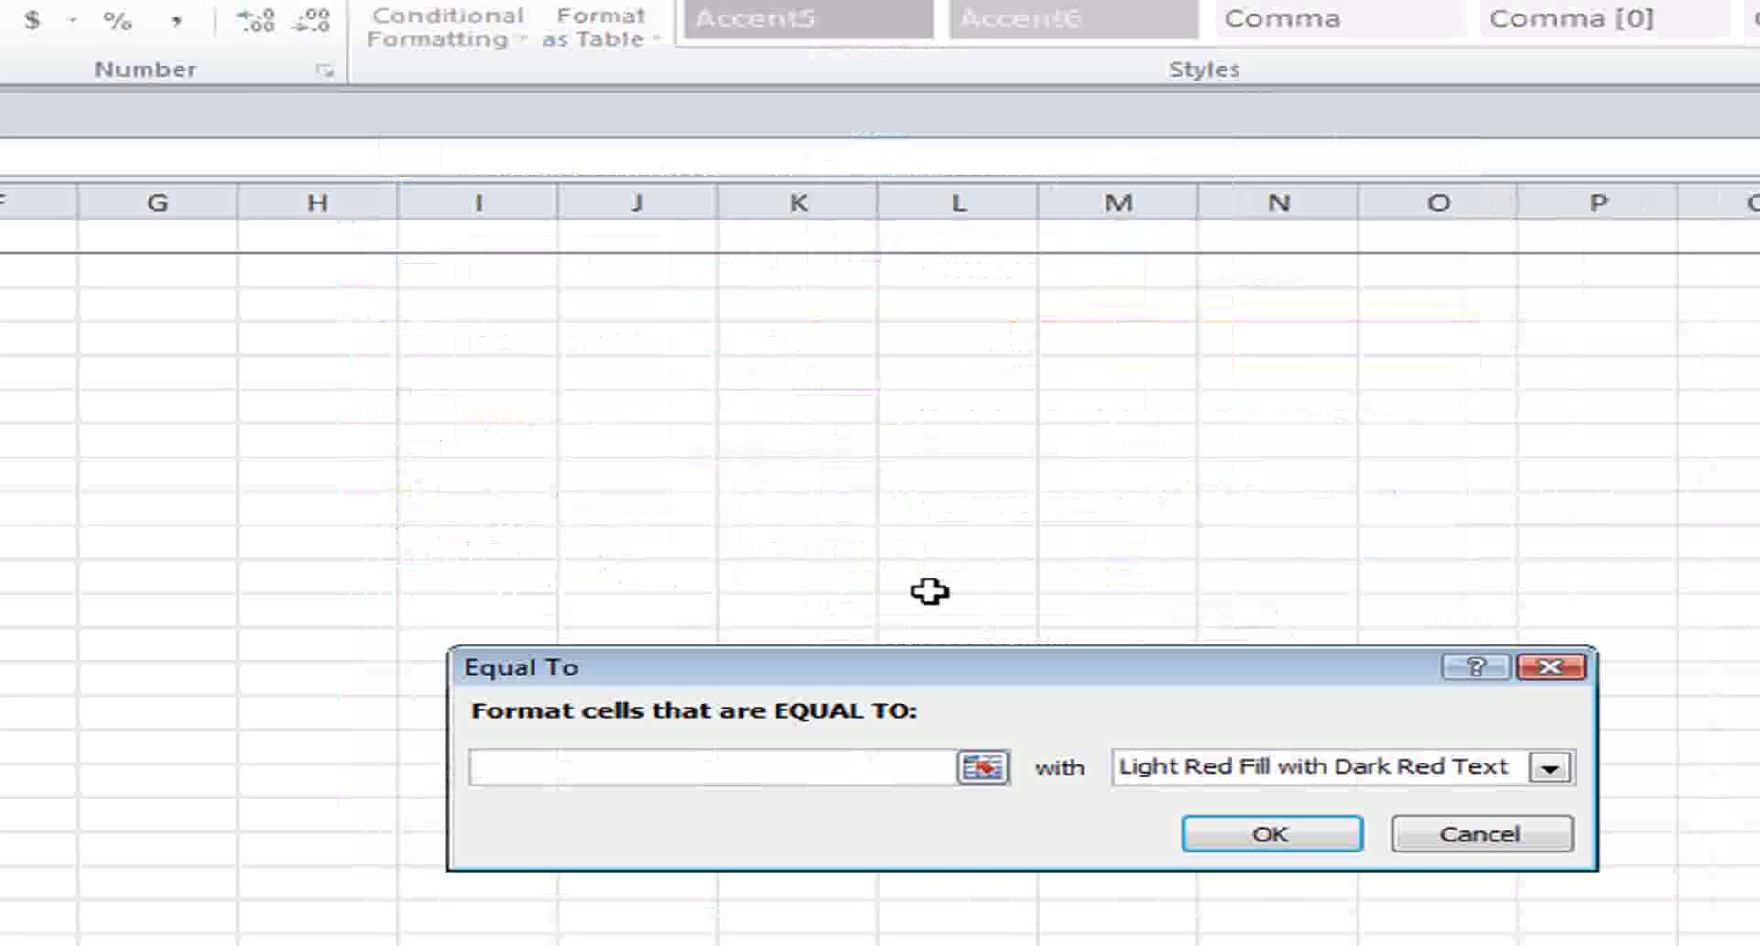
pyautogui.write('Yes')
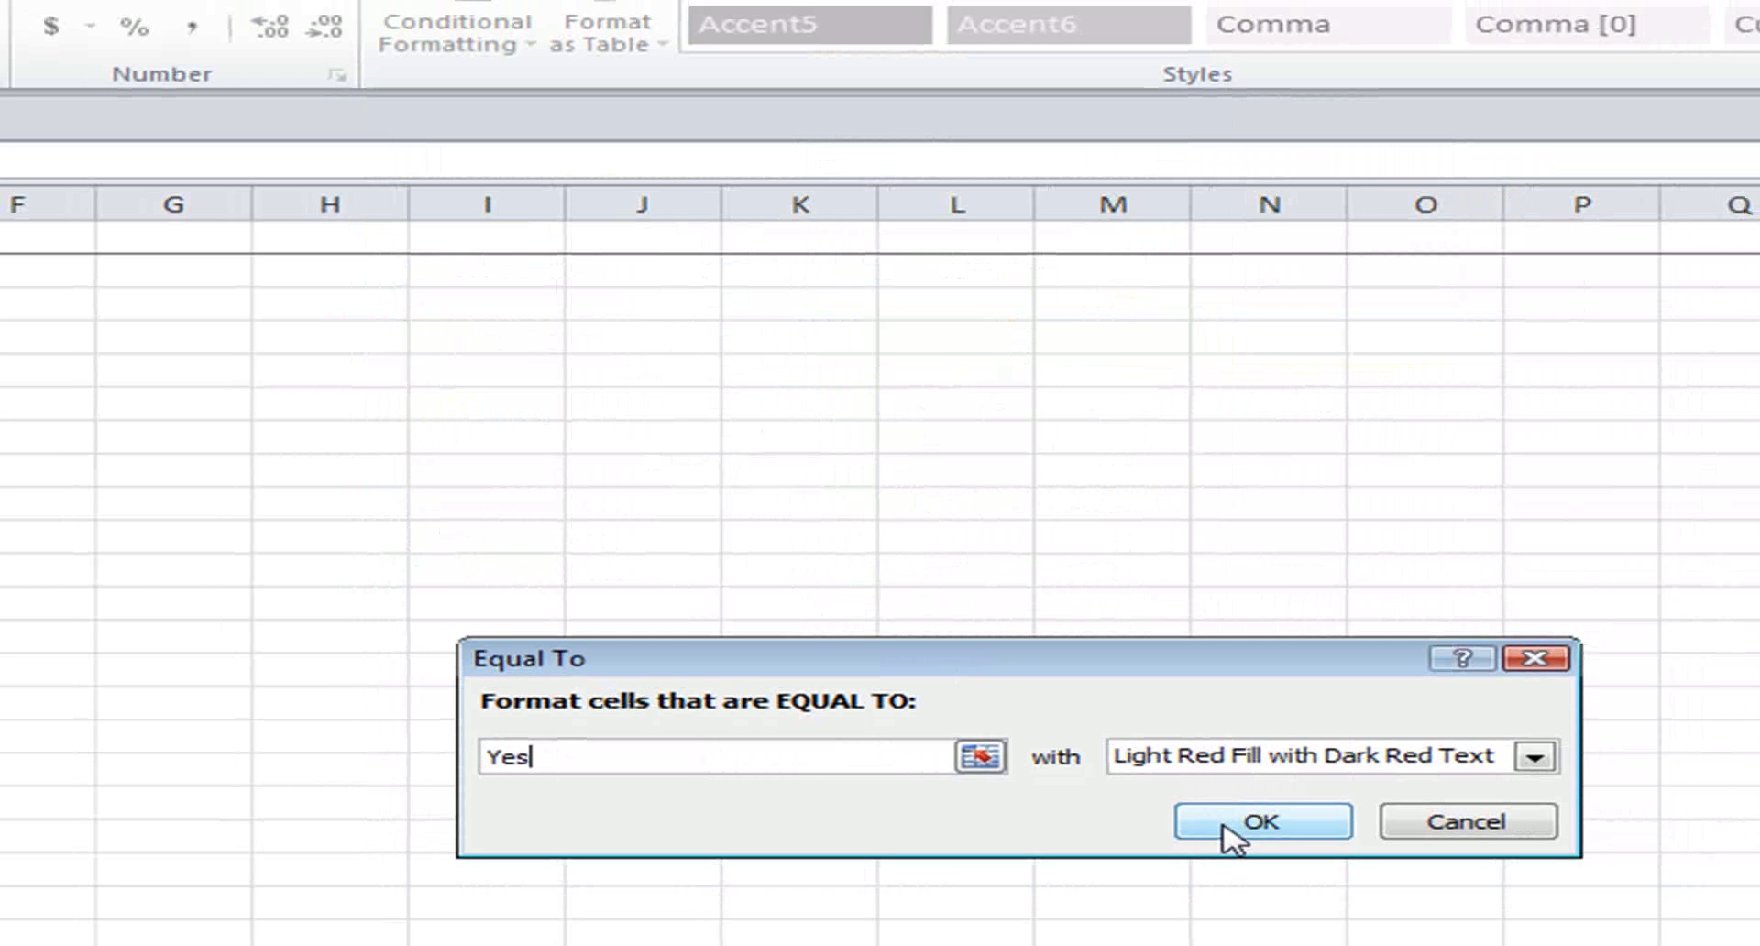
pyautogui.click(1228, 825)
pyautogui.click(424, 337)
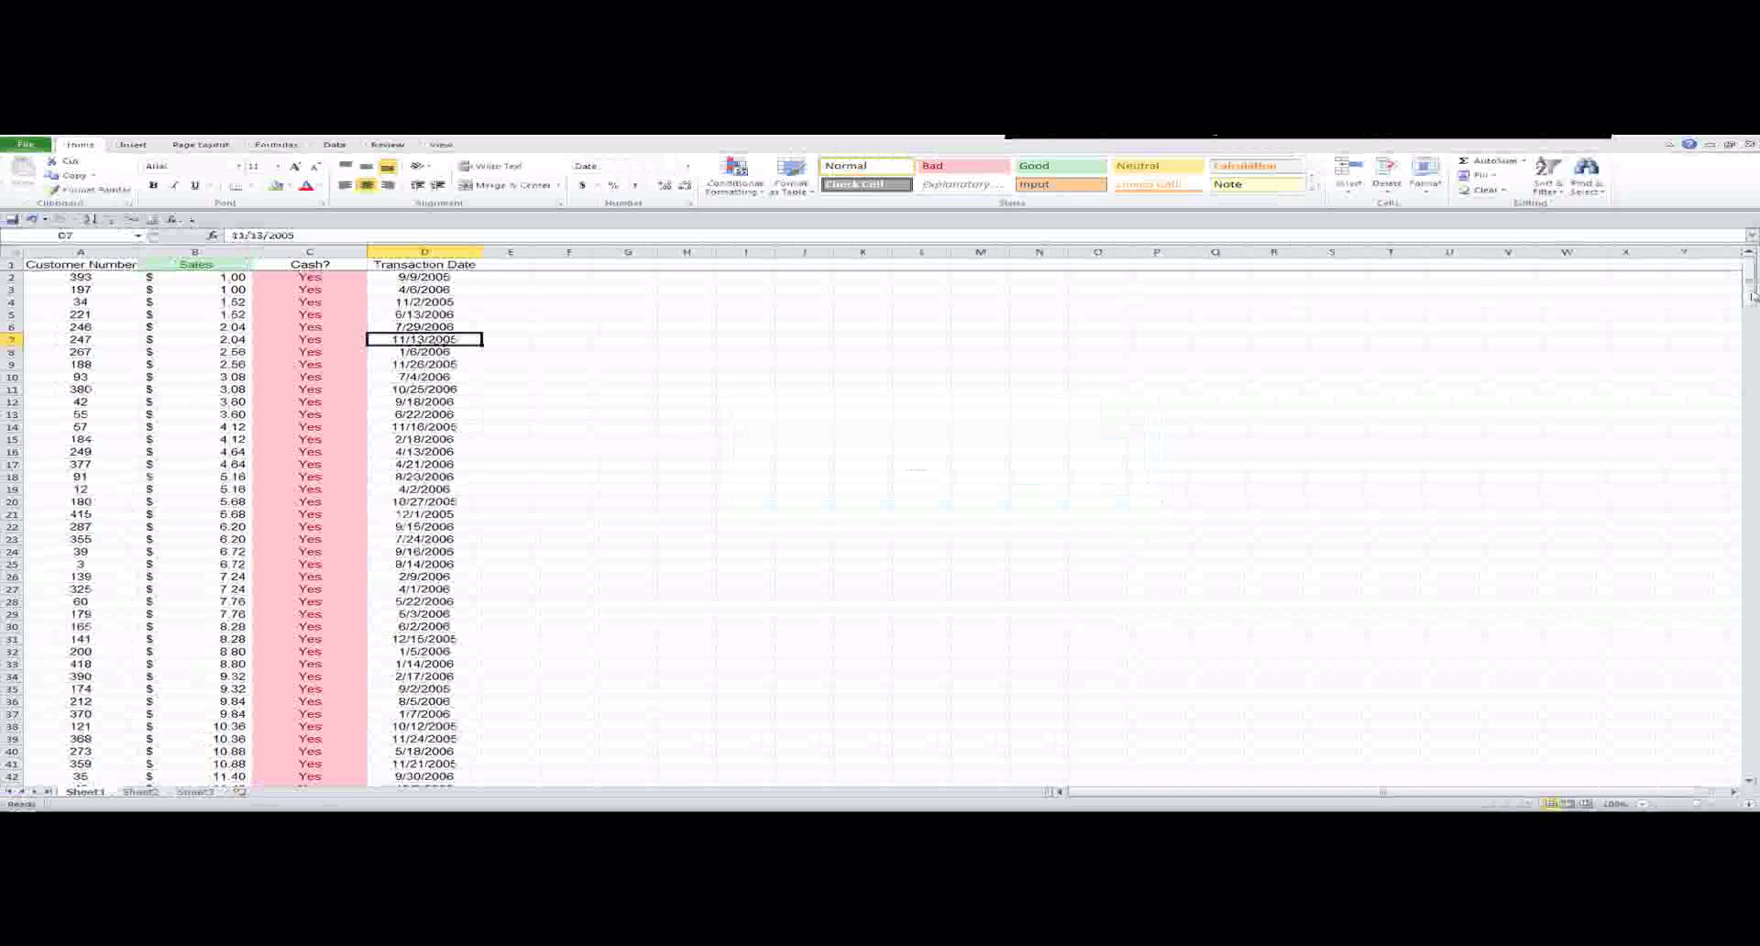
pyautogui.moveTo(1749, 293); pyautogui.dragTo(1749, 502)
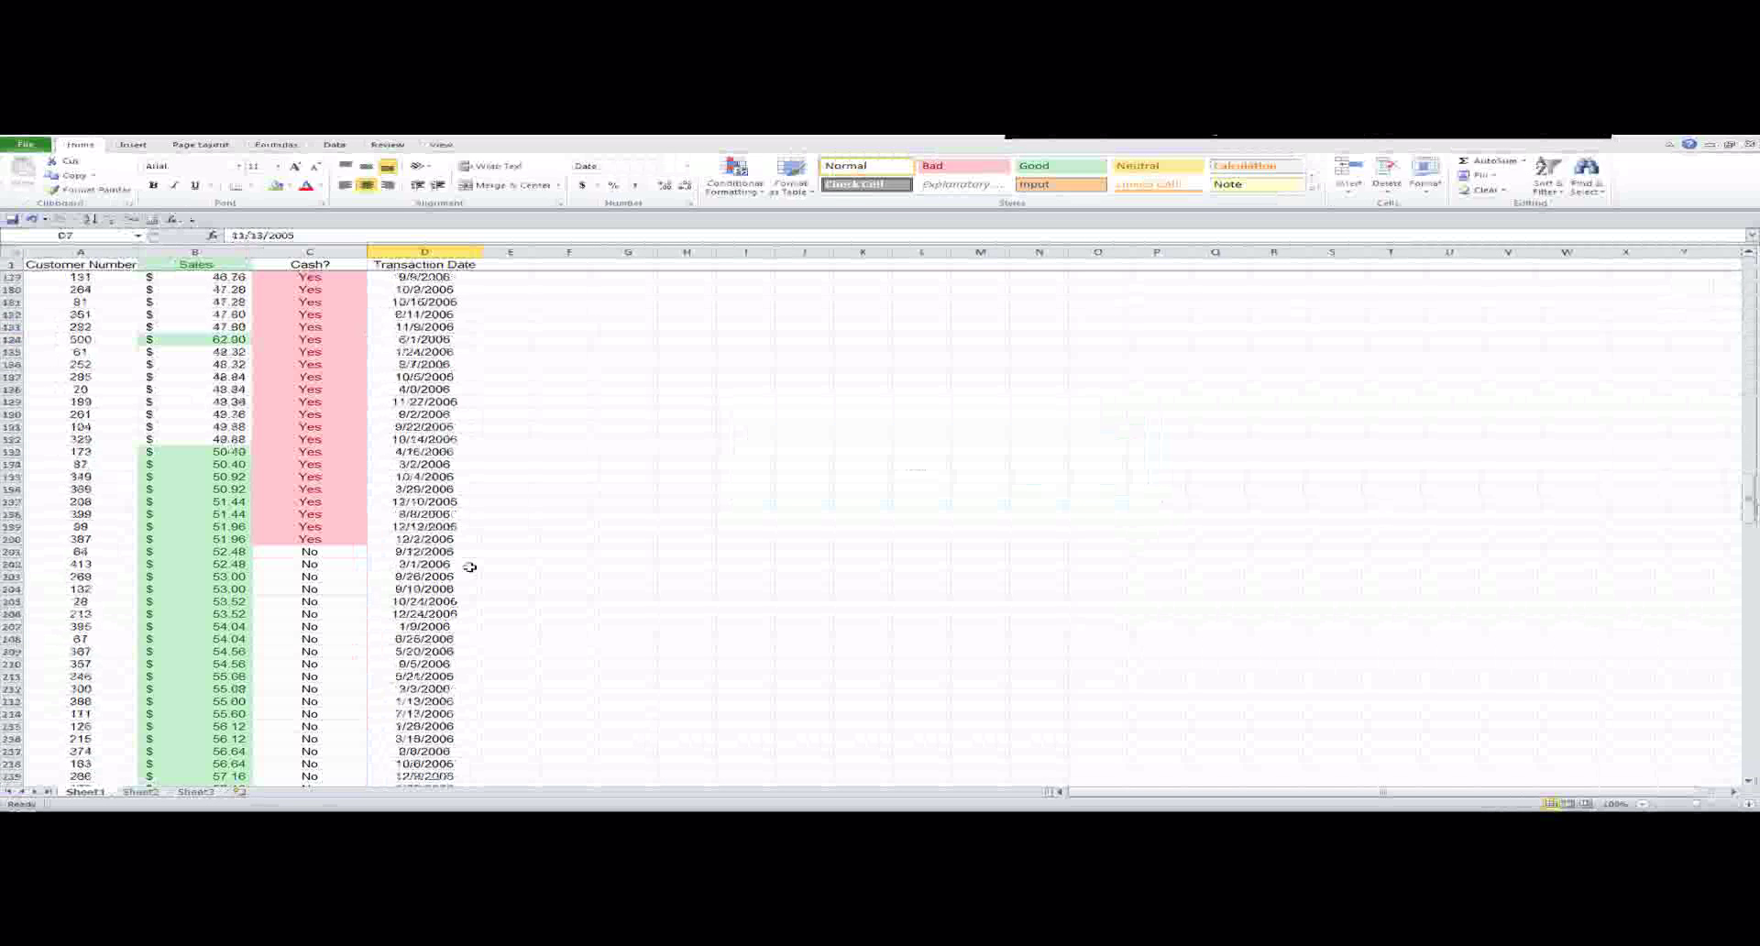
pyautogui.click(361, 576)
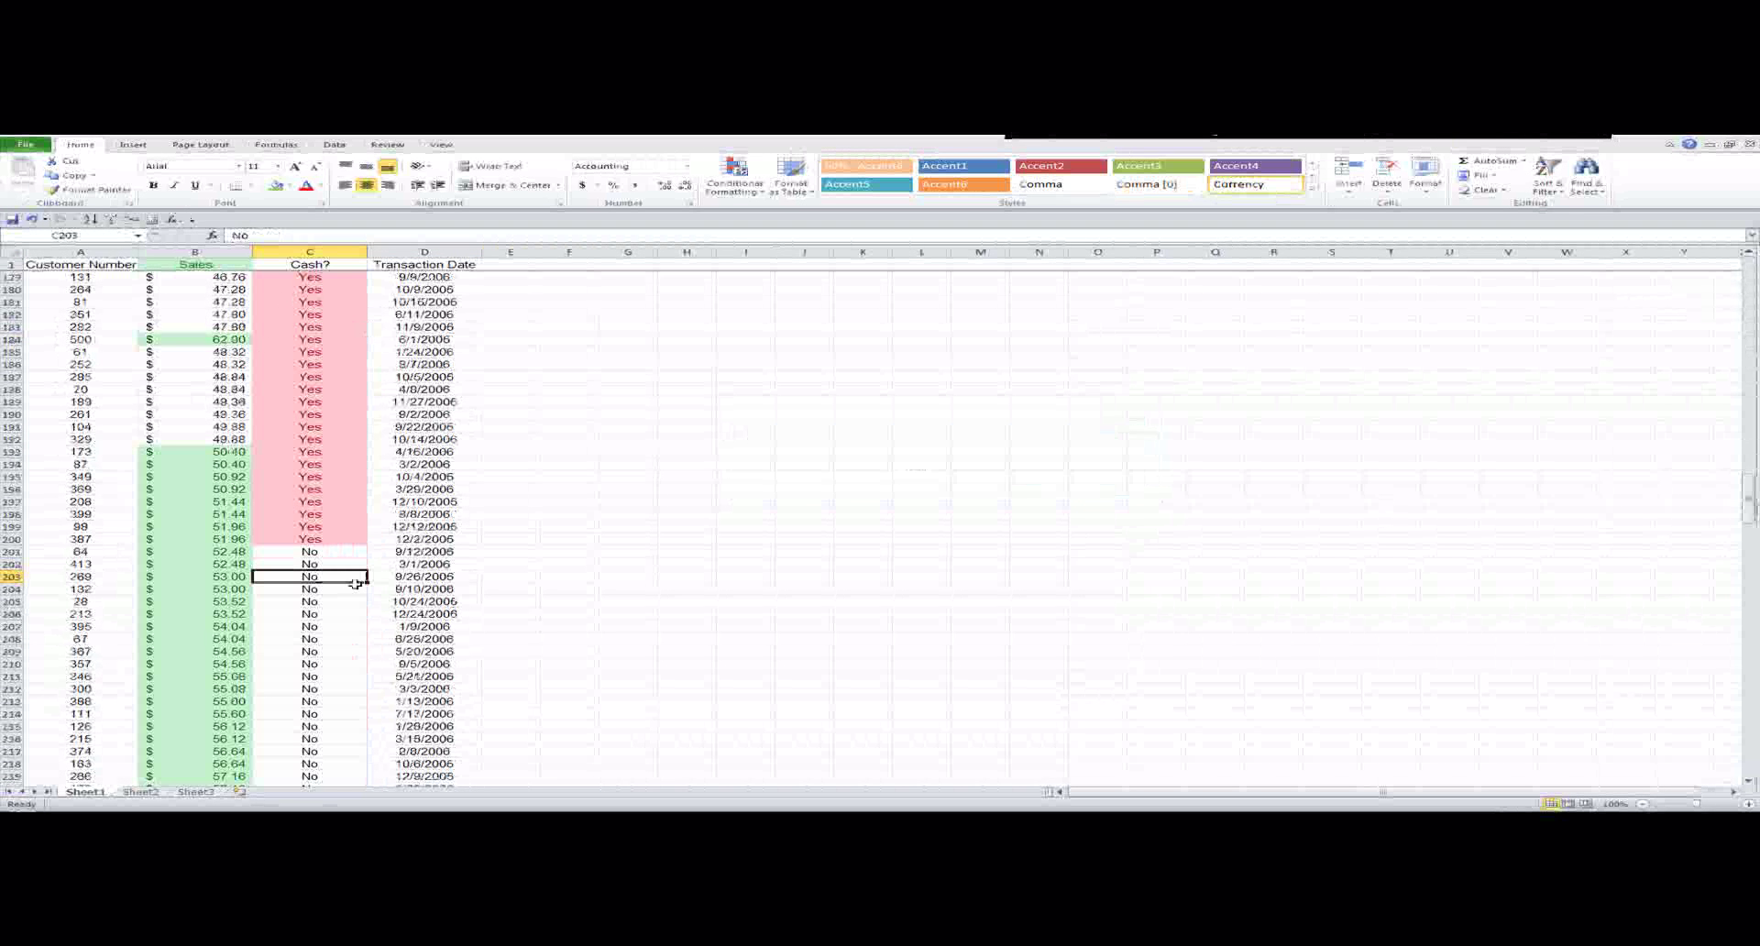
pyautogui.scroll(-4, 581, 466)
pyautogui.press('Up')
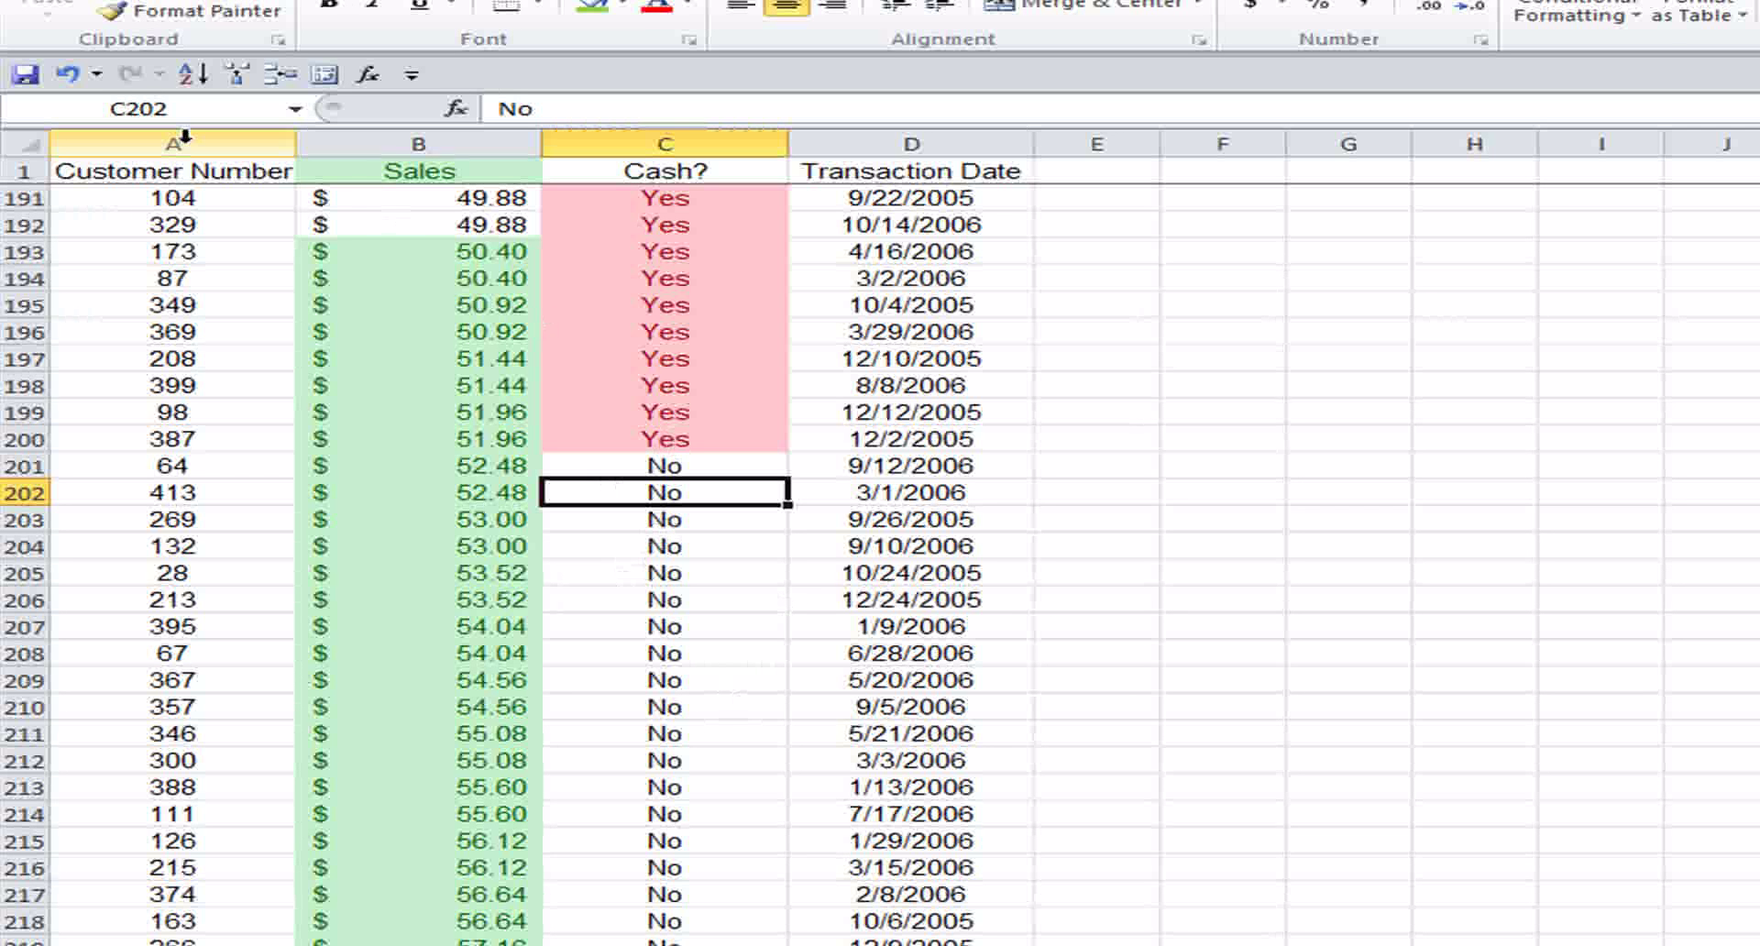
# Sort all four columns by Customer Number from smallest to largest, keeping the header row, and look through the highlighted rows.
pyautogui.moveTo(182, 144); pyautogui.dragTo(911, 144)
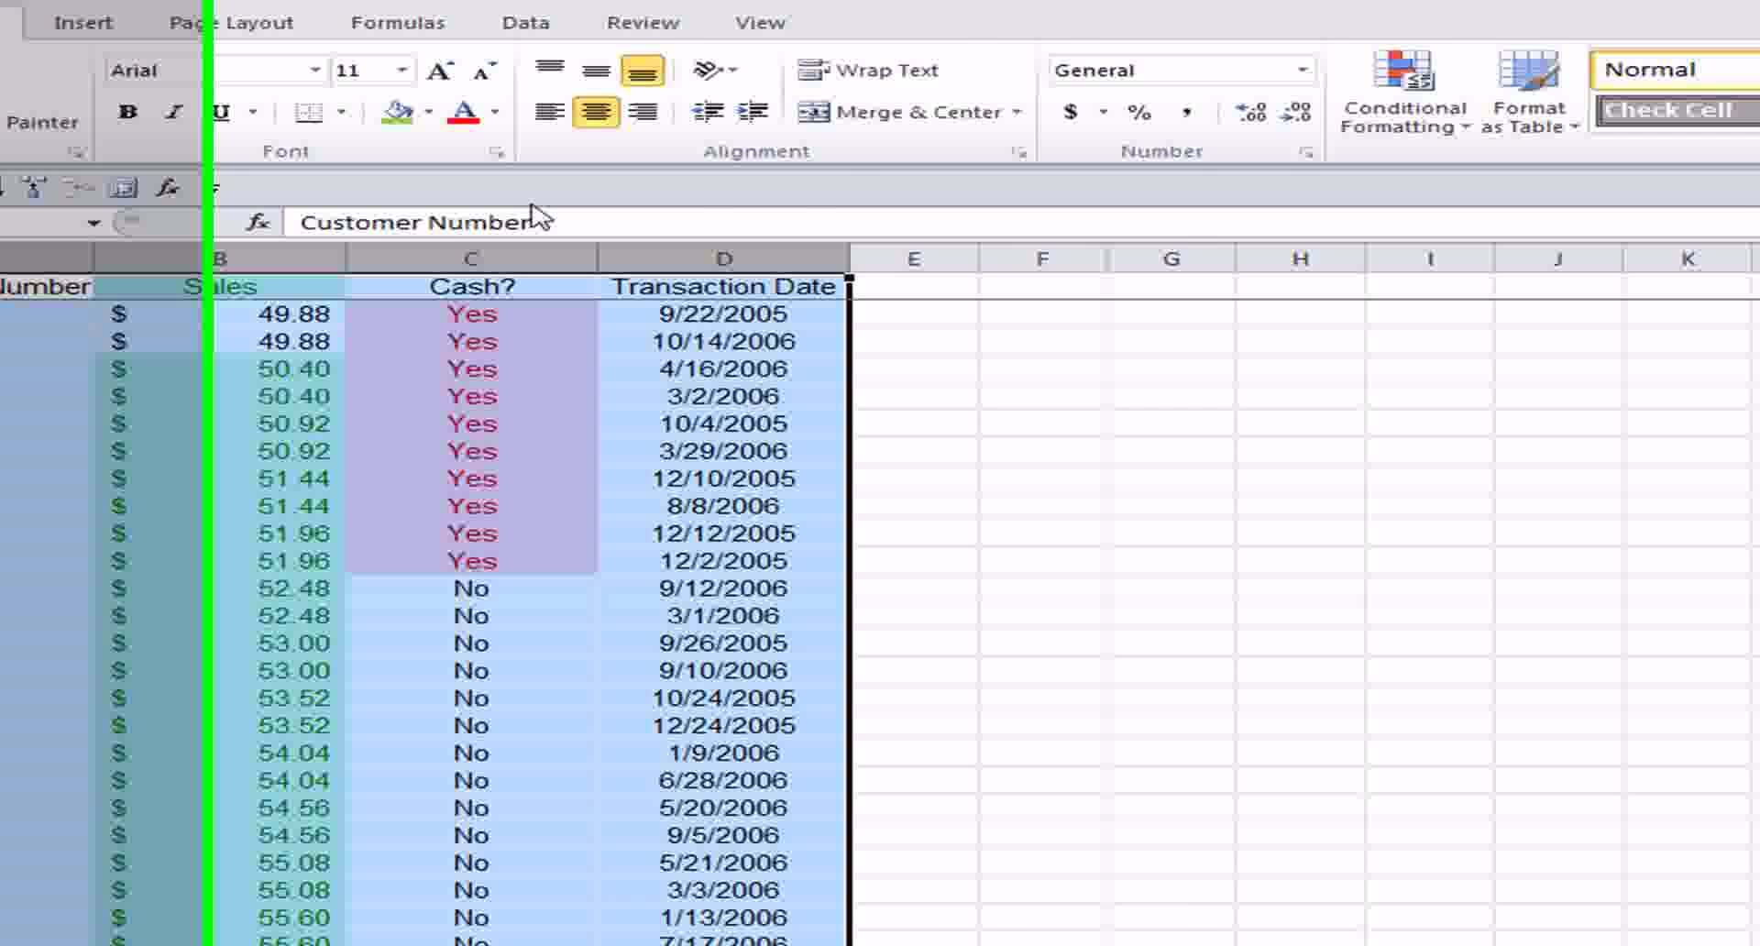
pyautogui.click(525, 22)
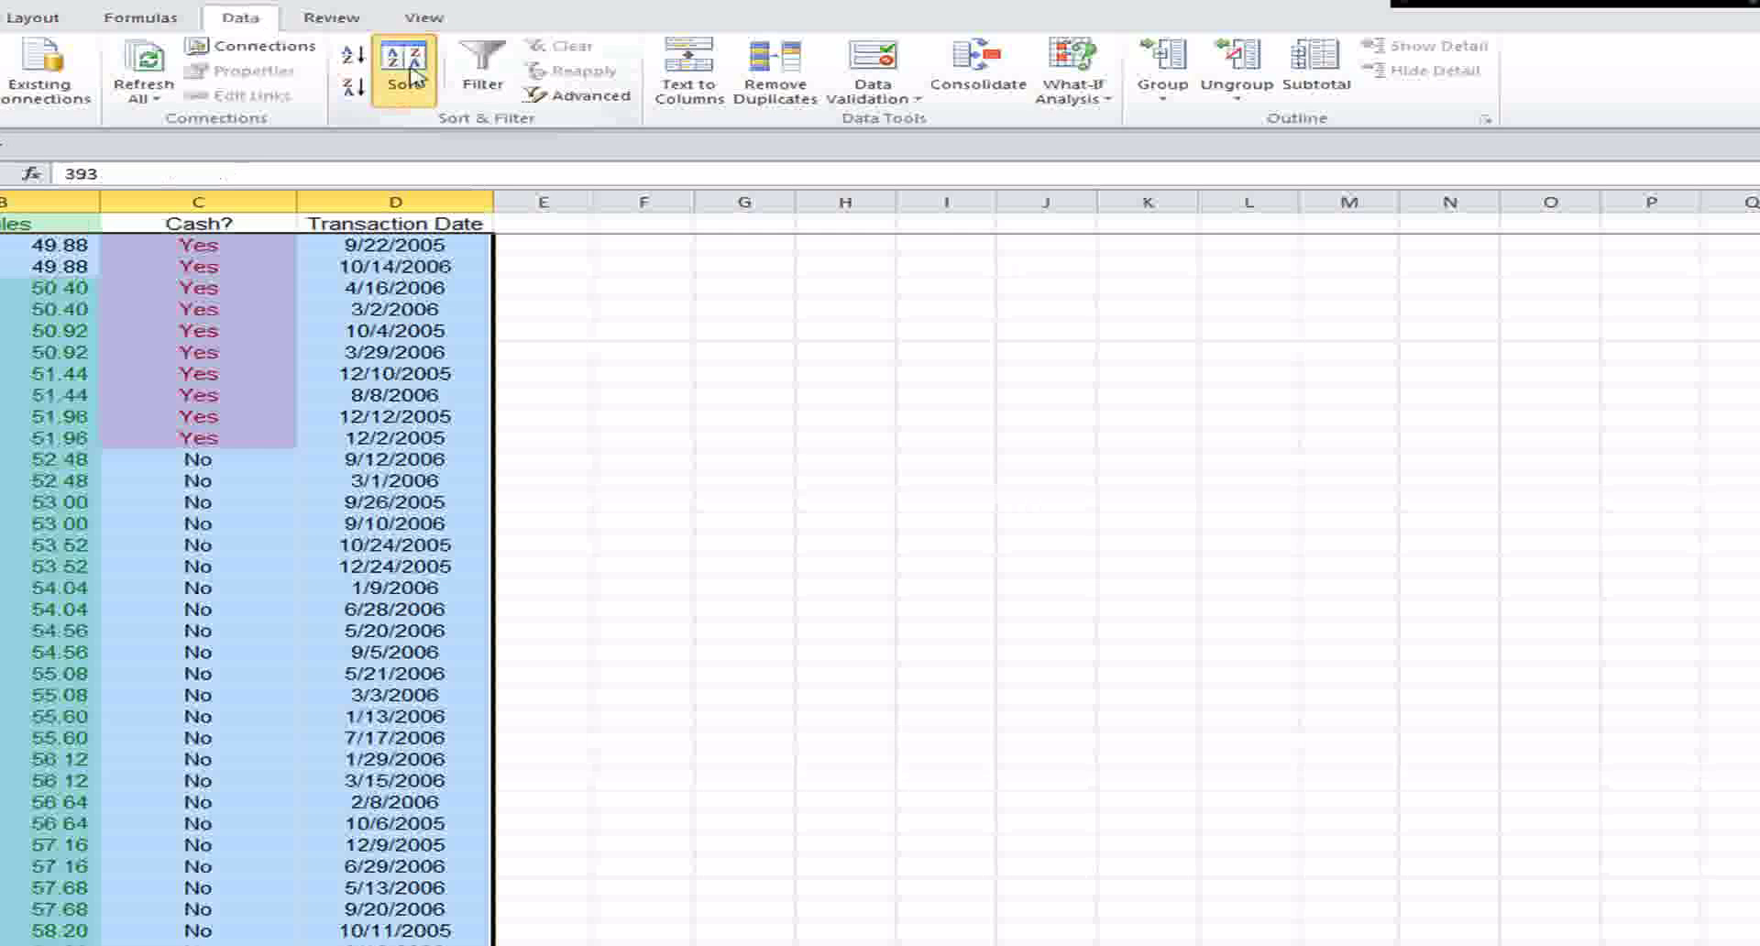
pyautogui.click(405, 73)
pyautogui.click(1037, 507)
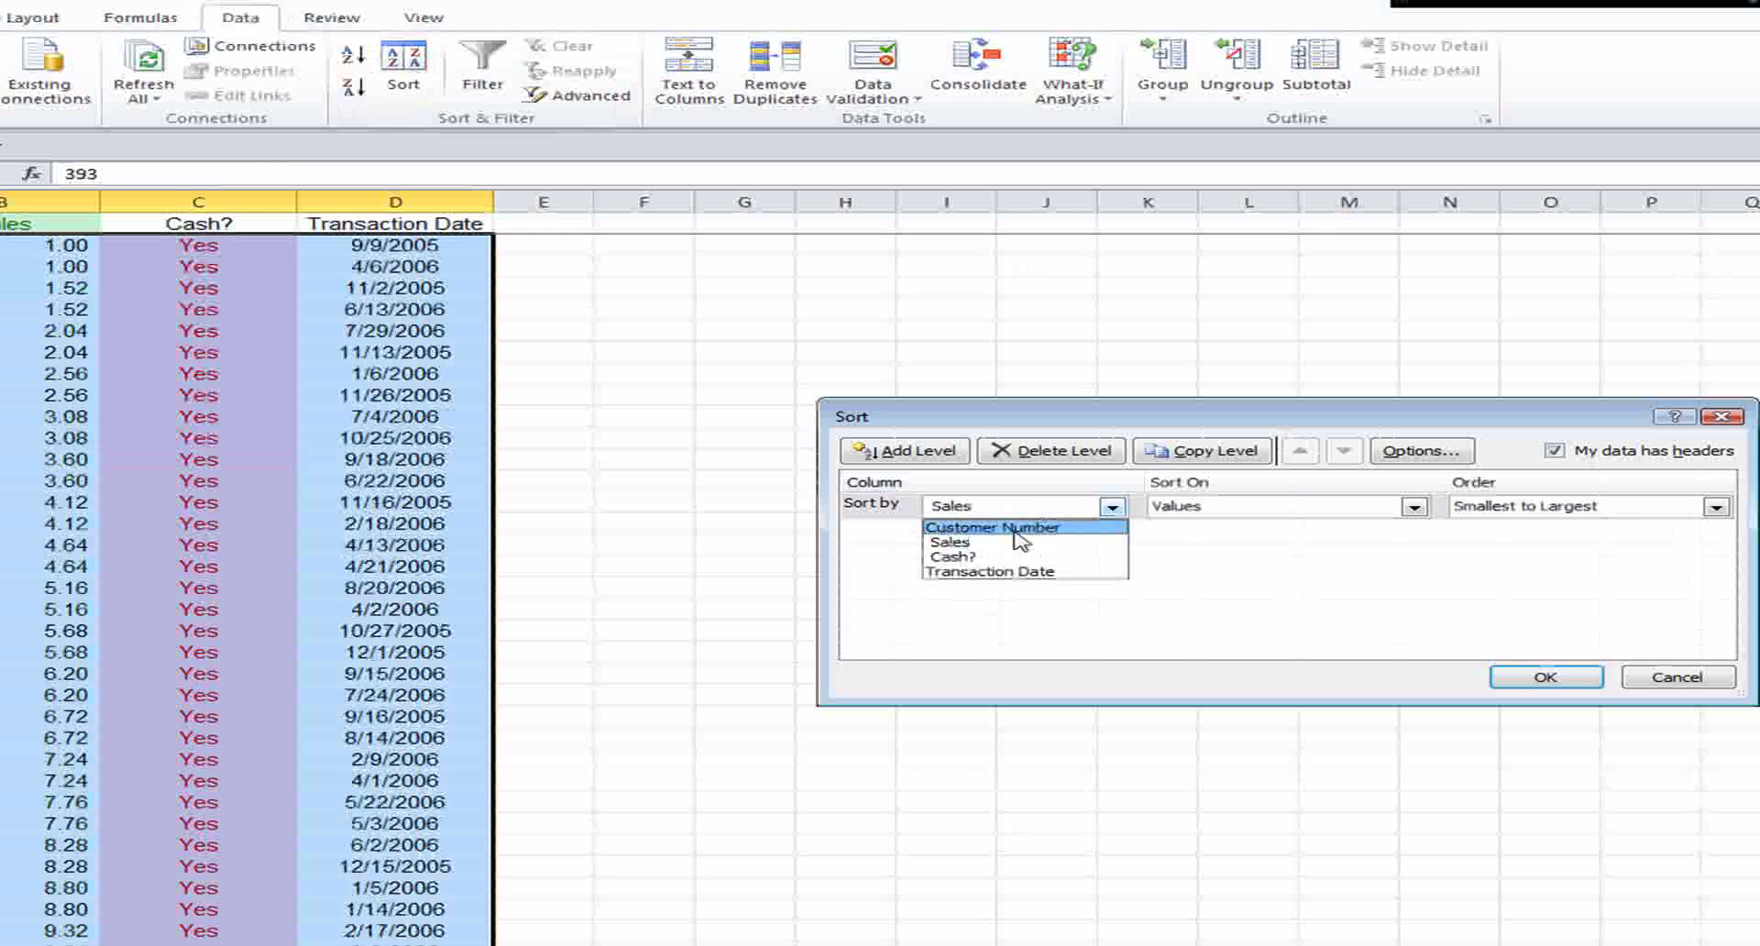
pyautogui.click(1015, 528)
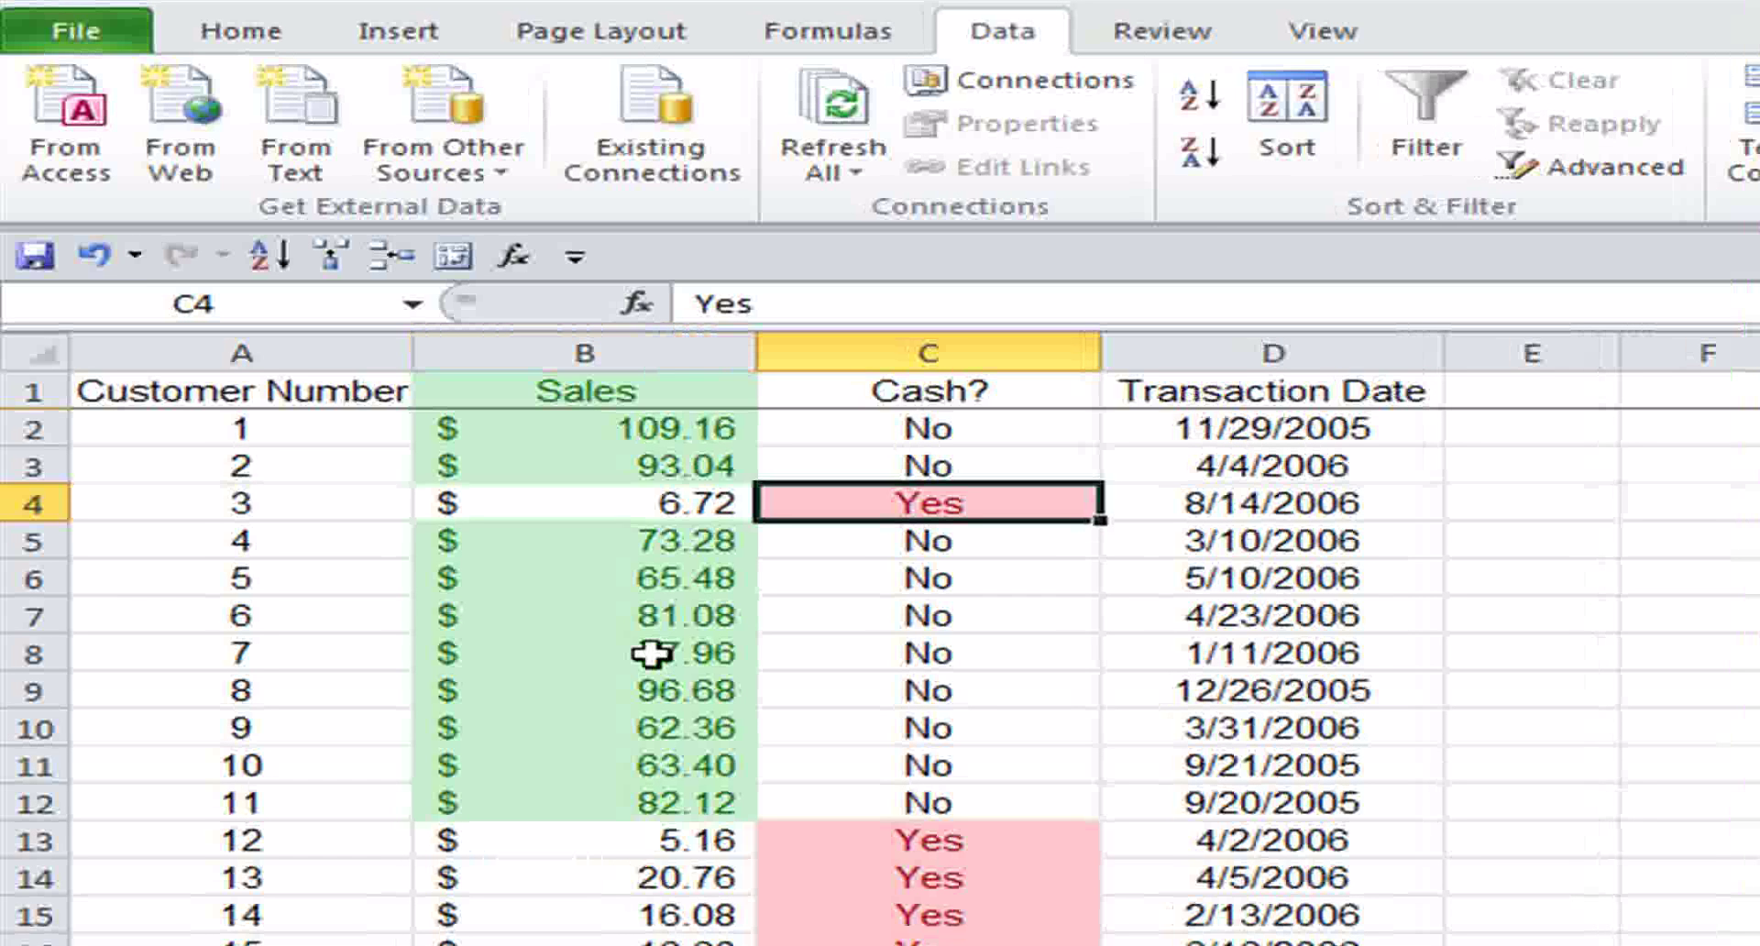
pyautogui.scroll(-10, 597, 842)
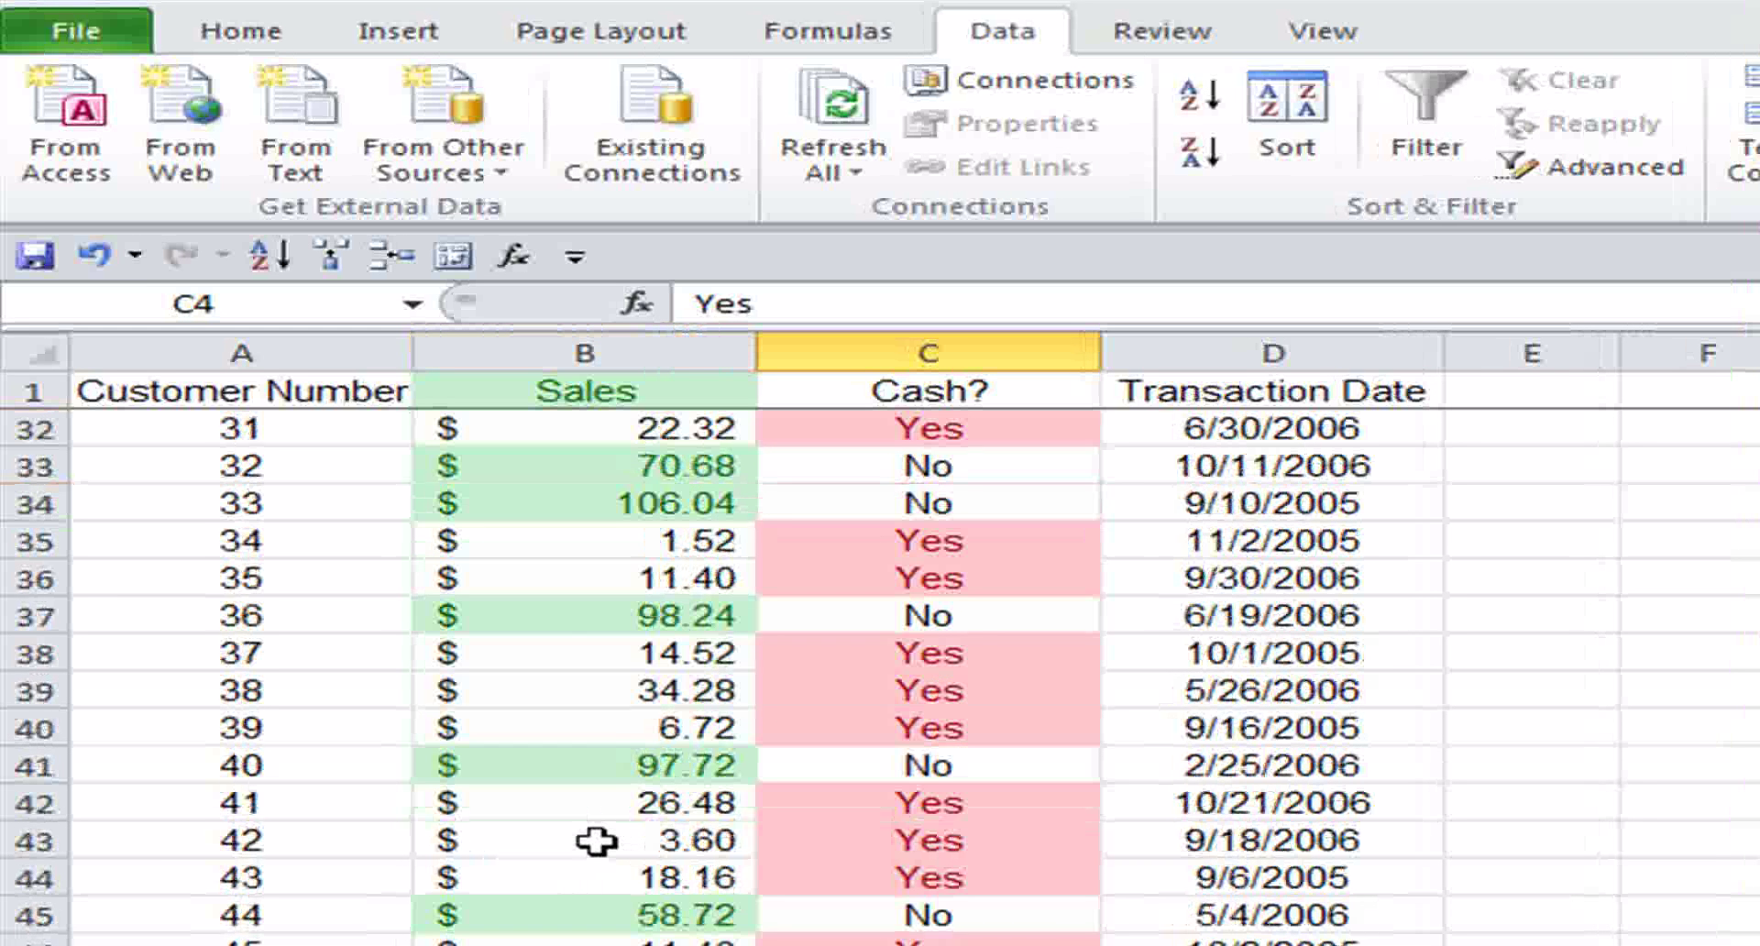
pyautogui.scroll(7, 597, 842)
pyautogui.scroll(3, 597, 841)
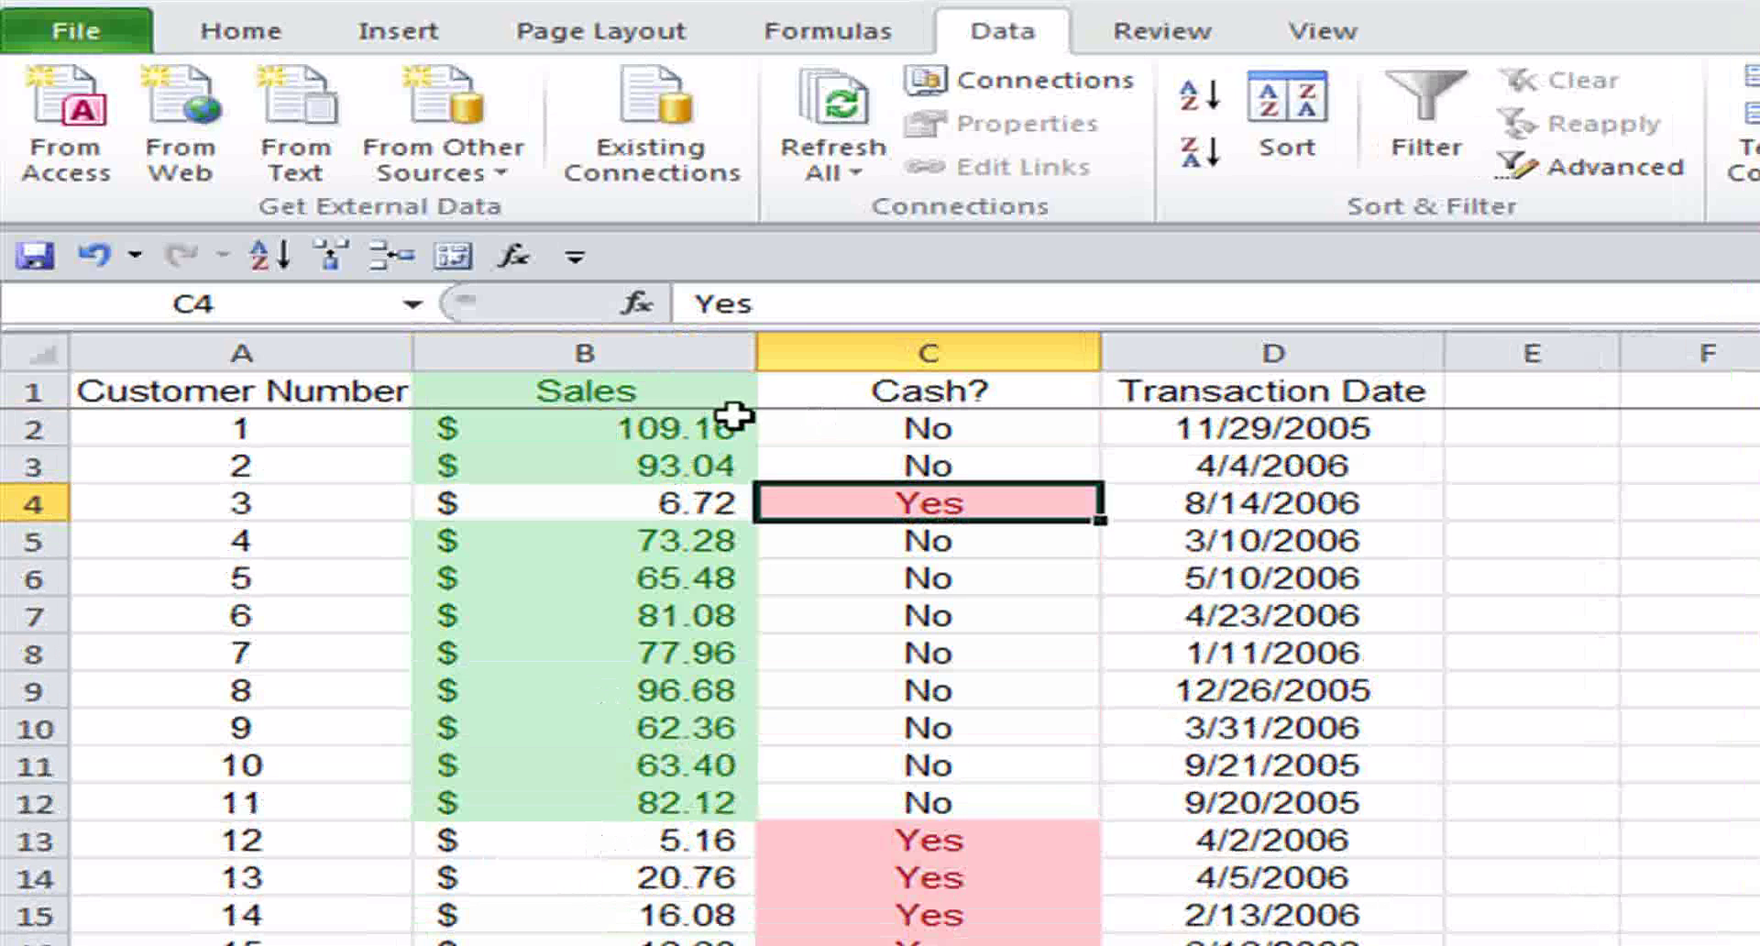
# Clear the conditional formatting rules from the Sales header cell B1 only.
pyautogui.click(660, 390)
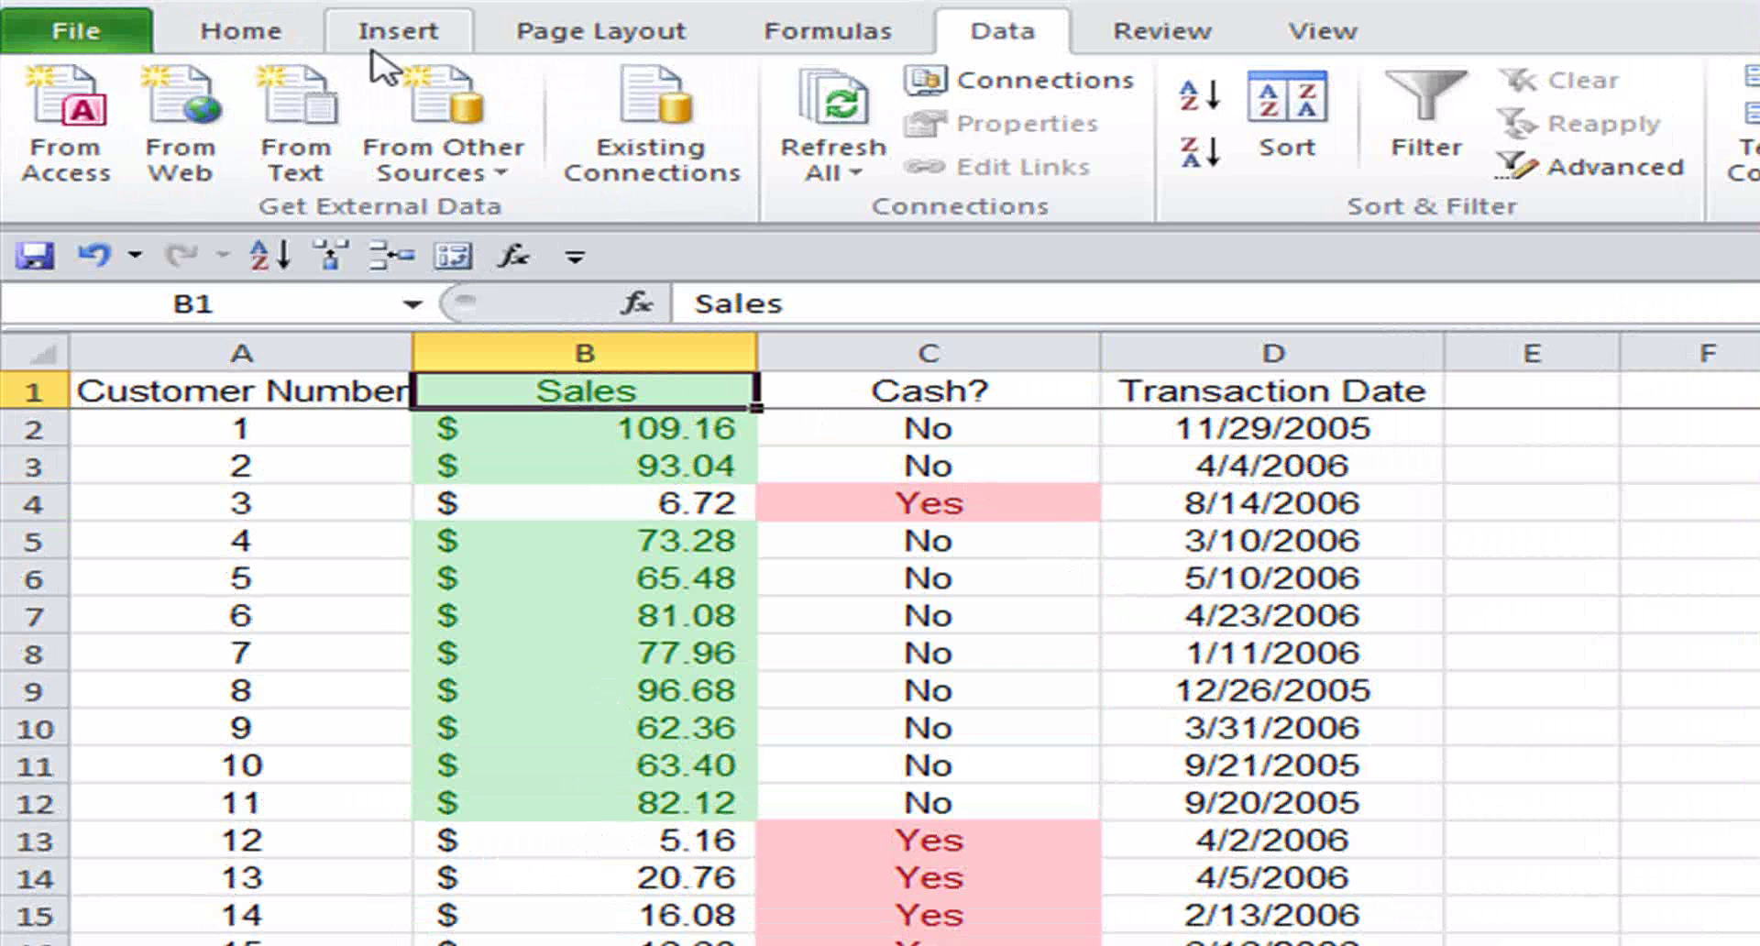
pyautogui.click(263, 43)
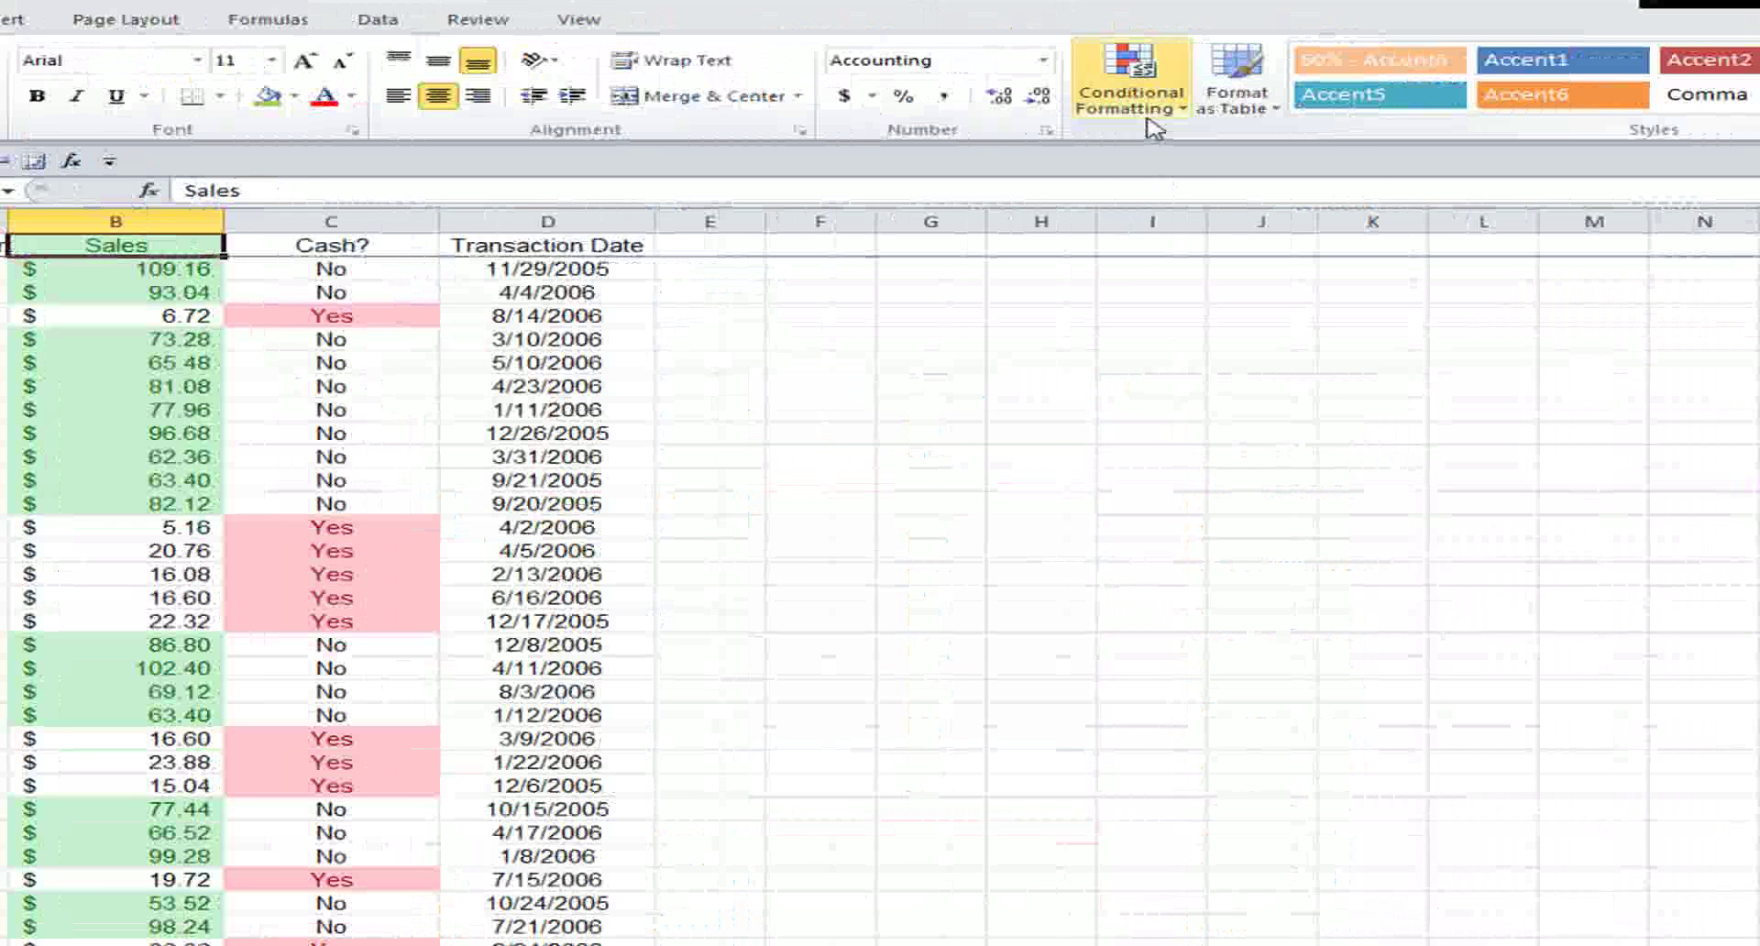
pyautogui.click(1151, 112)
pyautogui.moveTo(1182, 441)
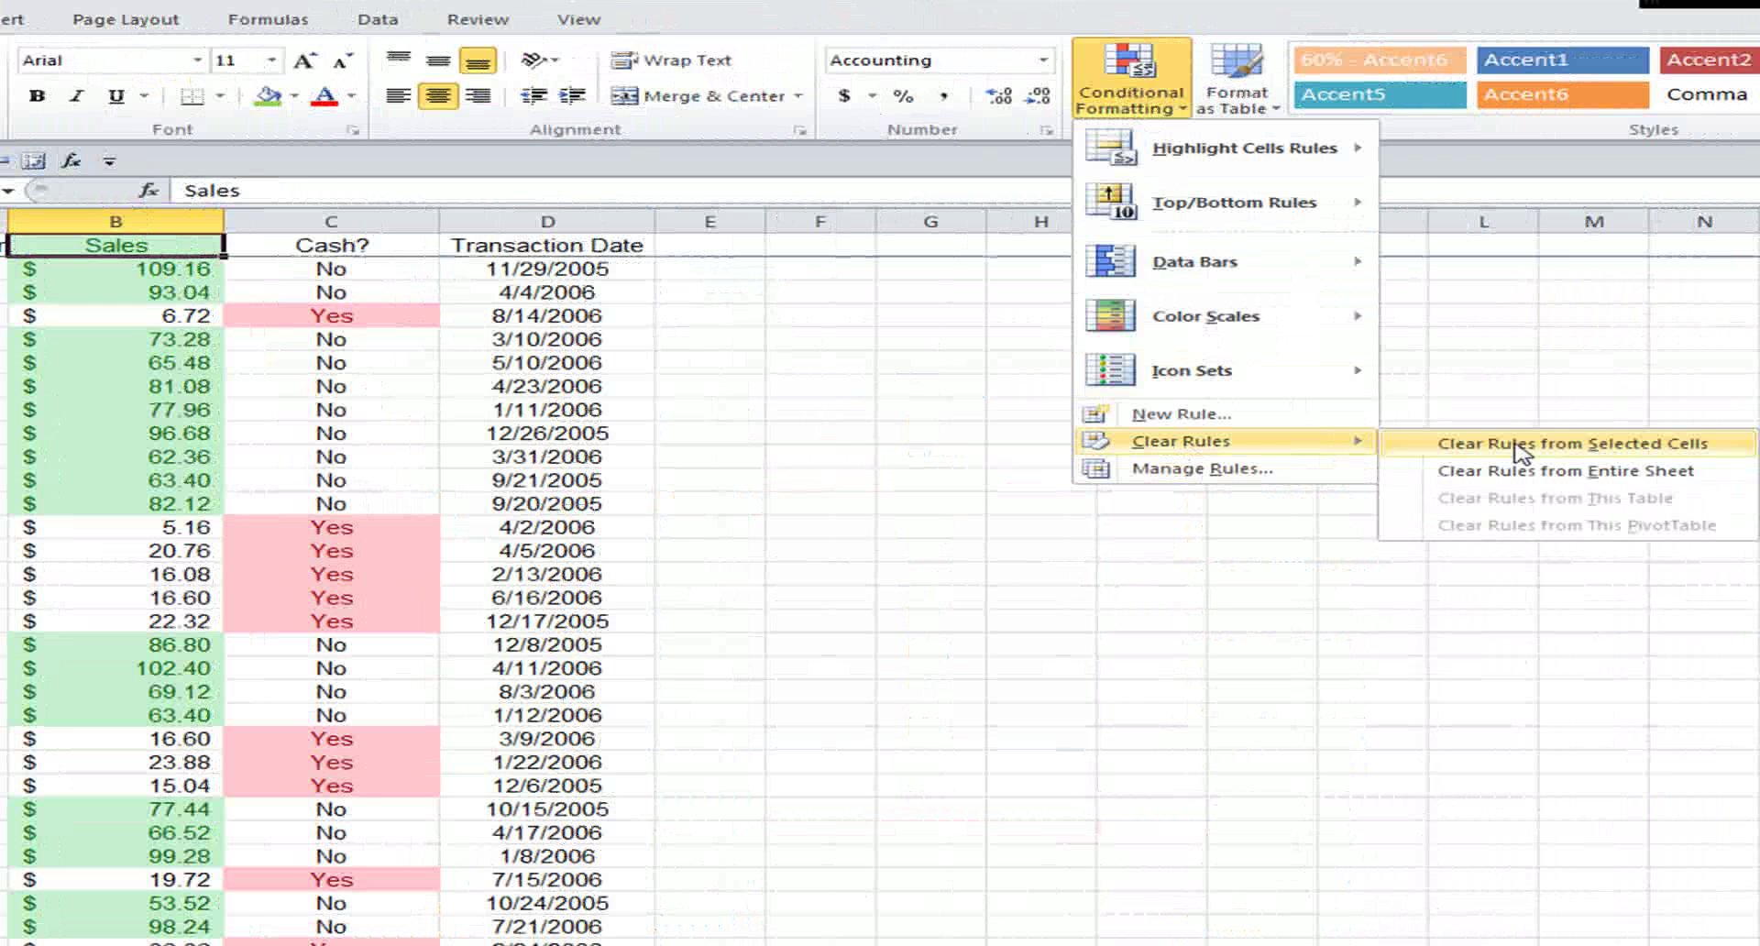
pyautogui.click(1522, 449)
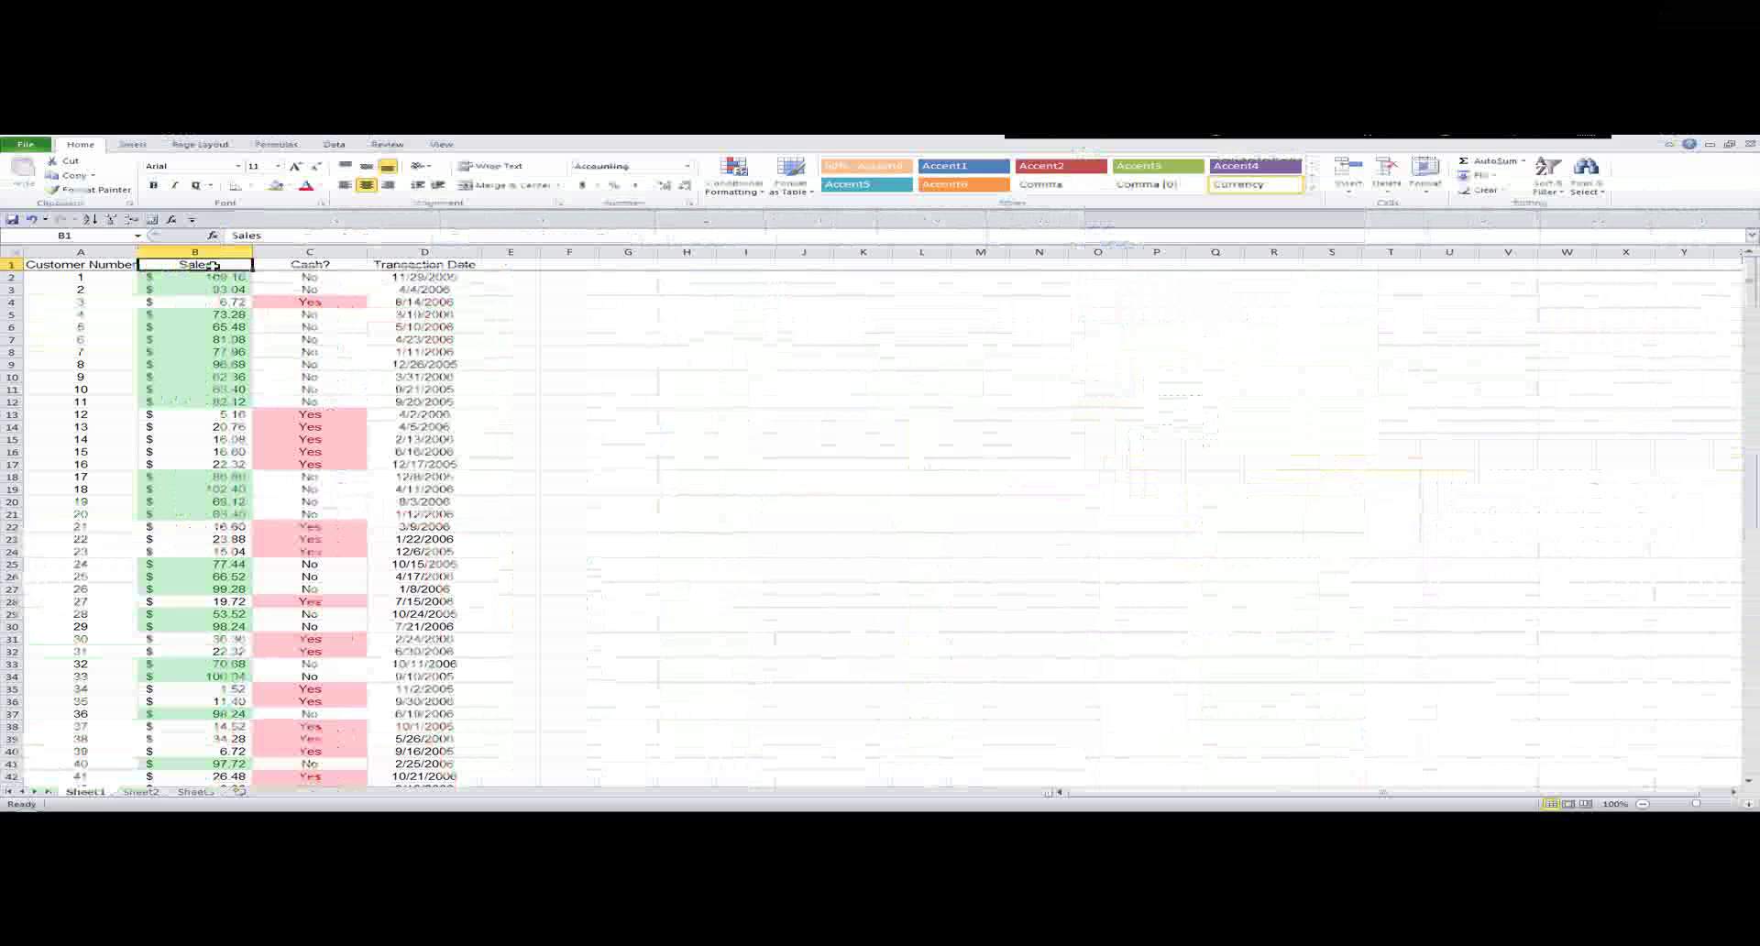
pyautogui.click(684, 375)
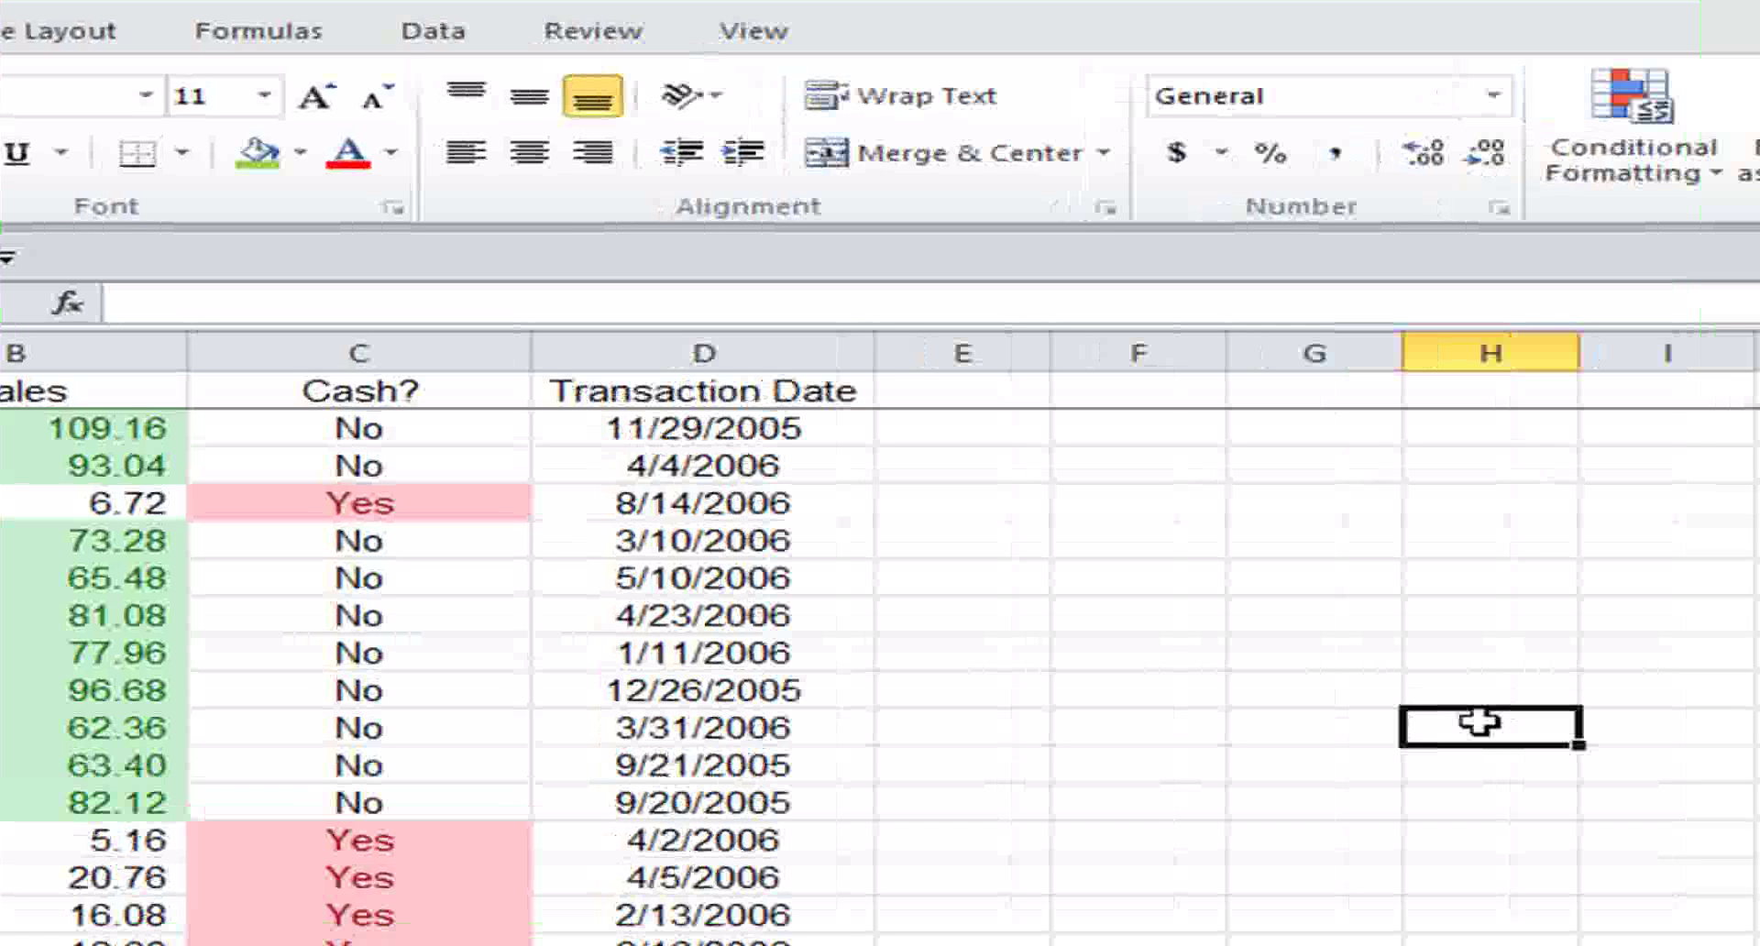